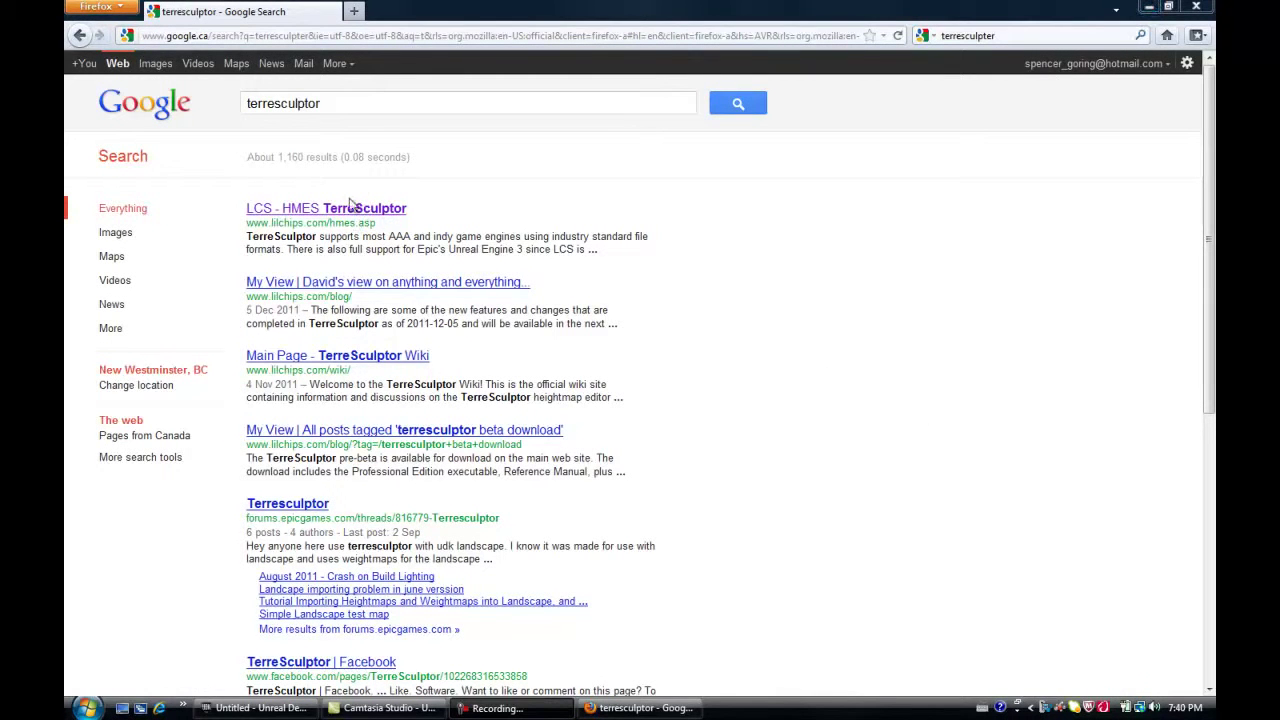
- Open the LCS HMES TerreSculptor page from the search results, skim it and visit the site's home page
left_click(350, 212)
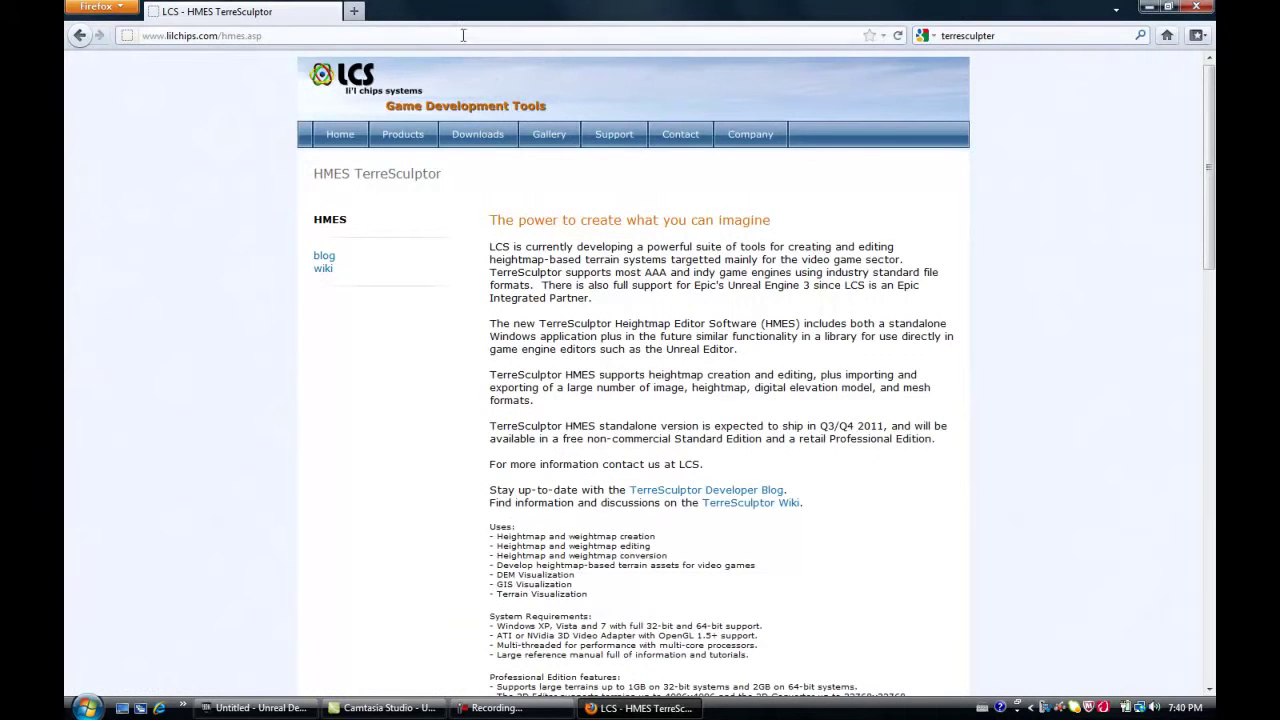
scroll(703, 468, "down", 3)
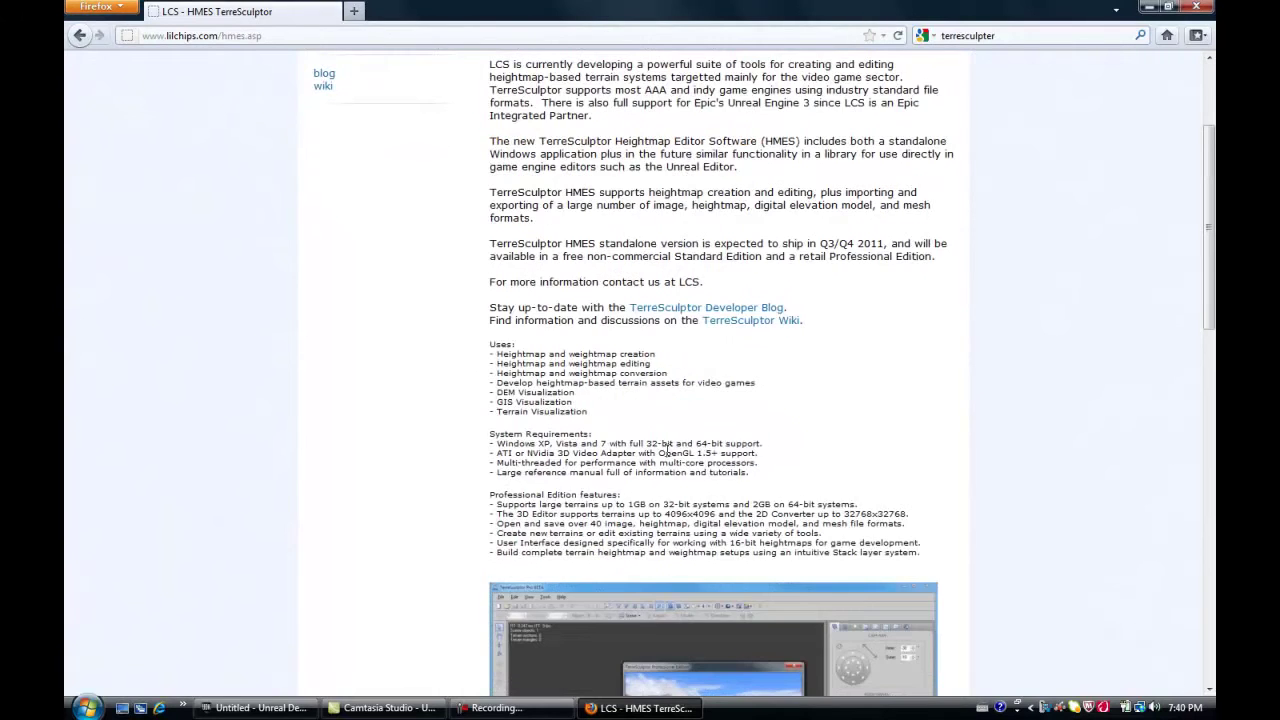
scroll(652, 447, "up", 3)
left_click(346, 138)
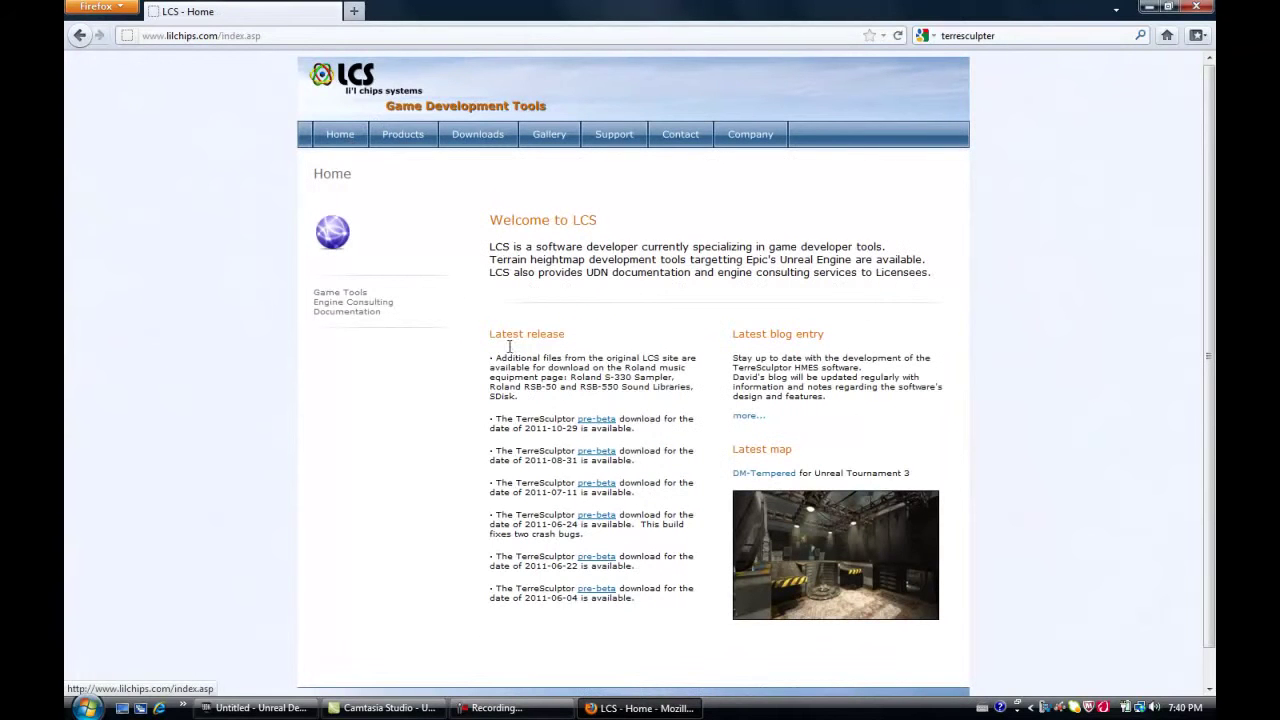
- Switch from the browser to the desktop and launch TerreSculptor
left_click(1149, 7)
double_click(330, 106)
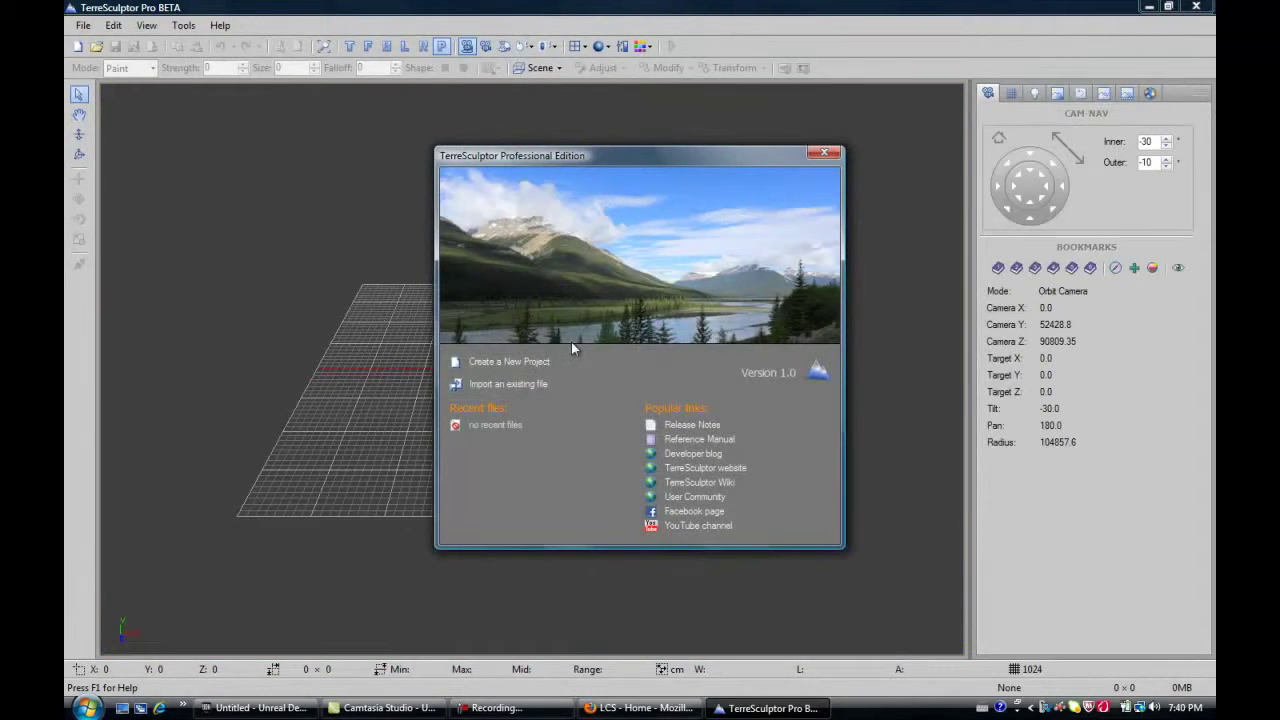
- Create a new project with a heightmap of the udk-landscape size 255 × 255 (127.4.1)
left_click(529, 362)
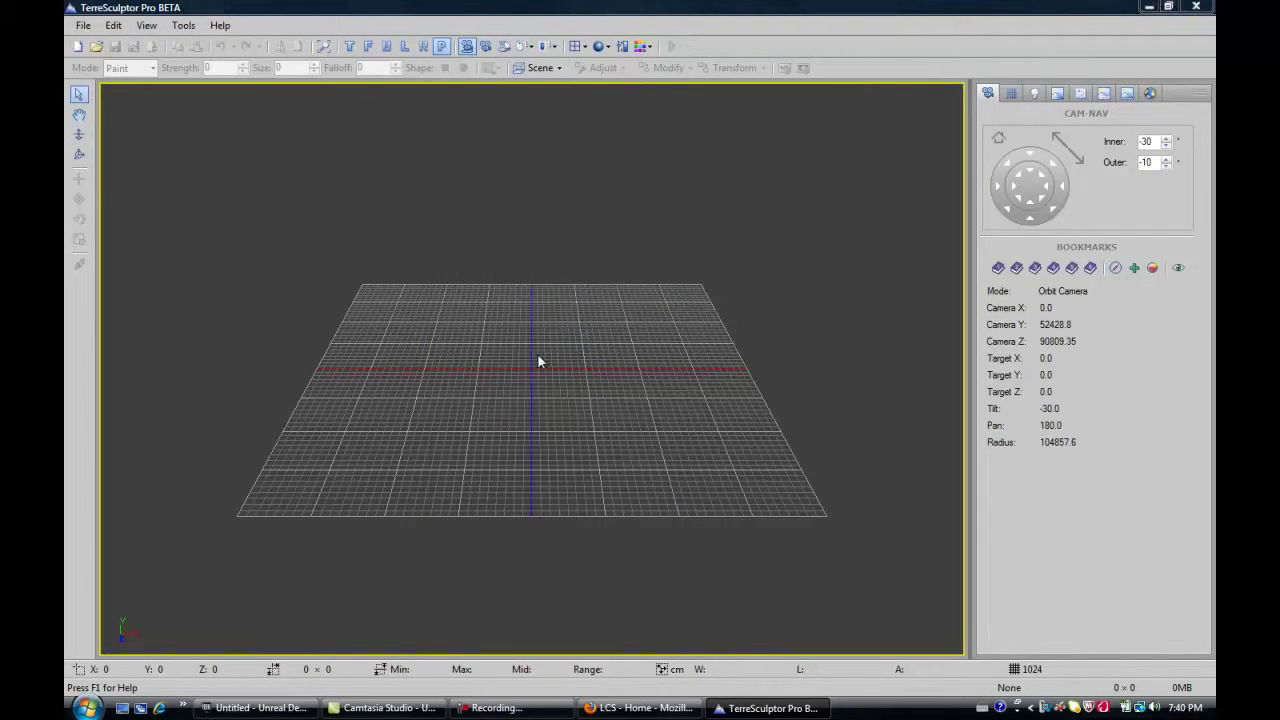
left_click(607, 328)
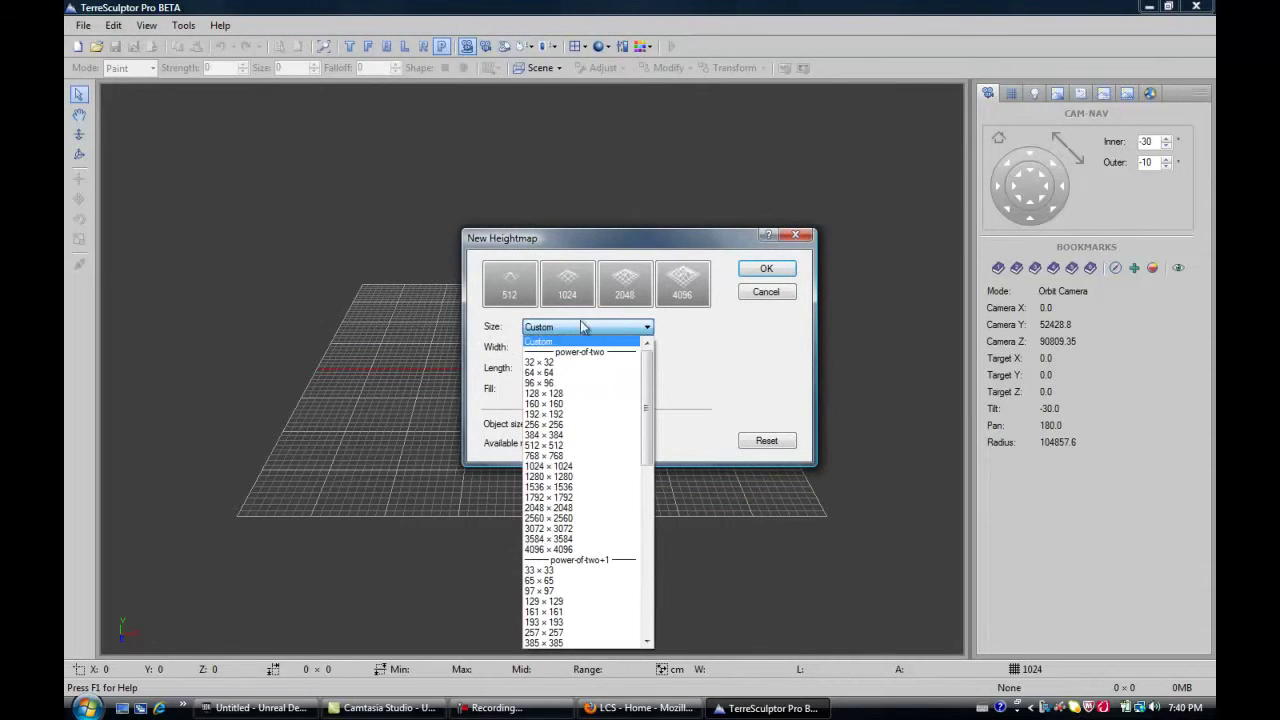
left_click_drag(649, 362, 646, 607)
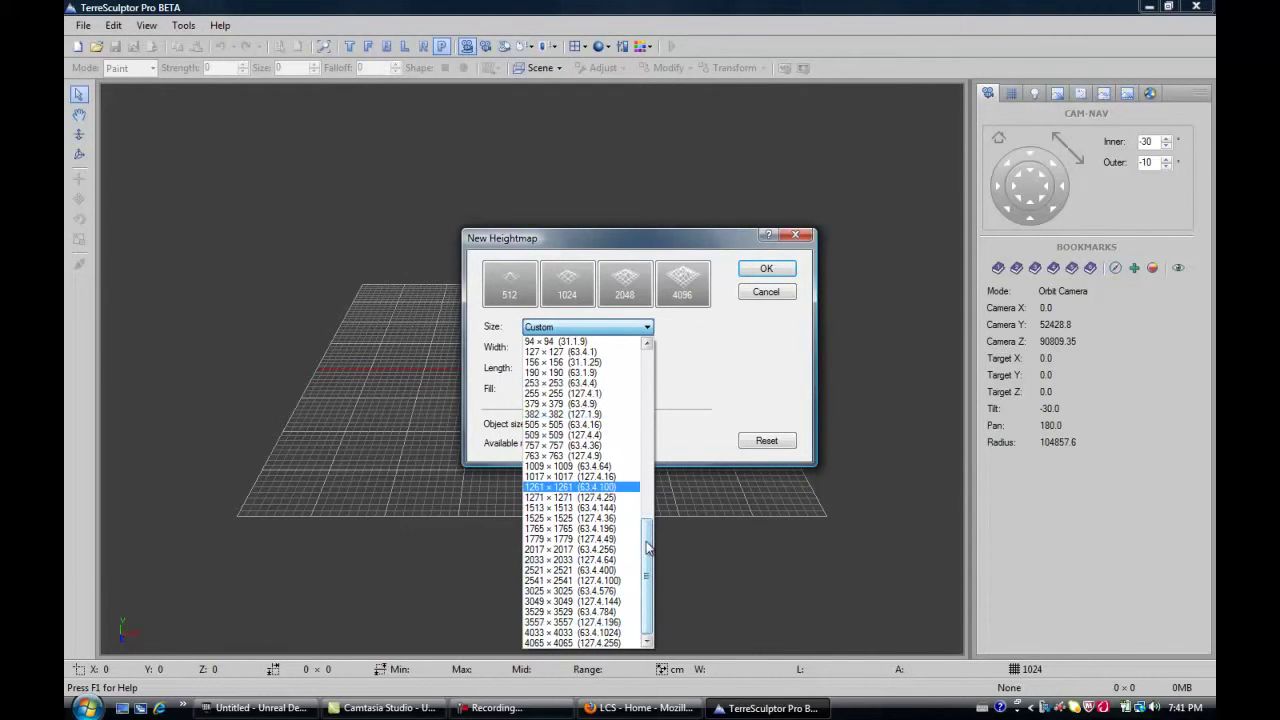
mouse_move(646, 542)
left_mouse_down()
mouse_move(646, 513)
mouse_move(651, 533)
mouse_move(654, 523)
left_mouse_up()
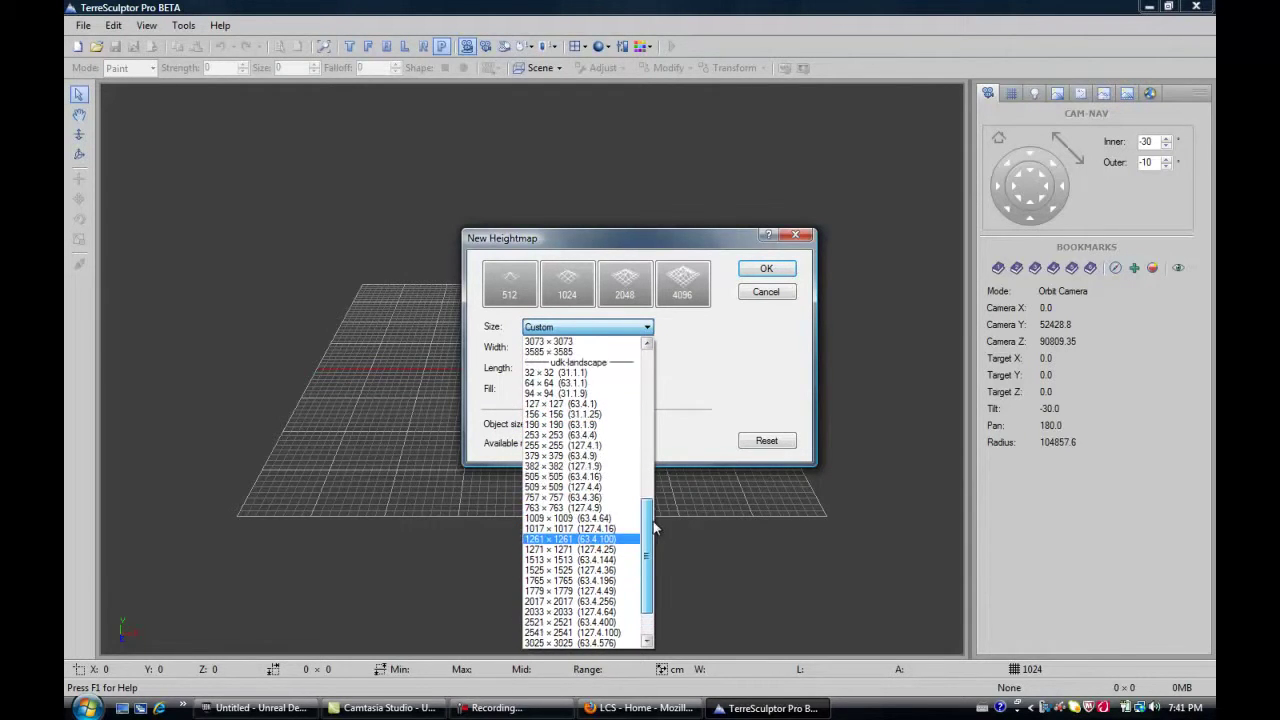
left_click(603, 445)
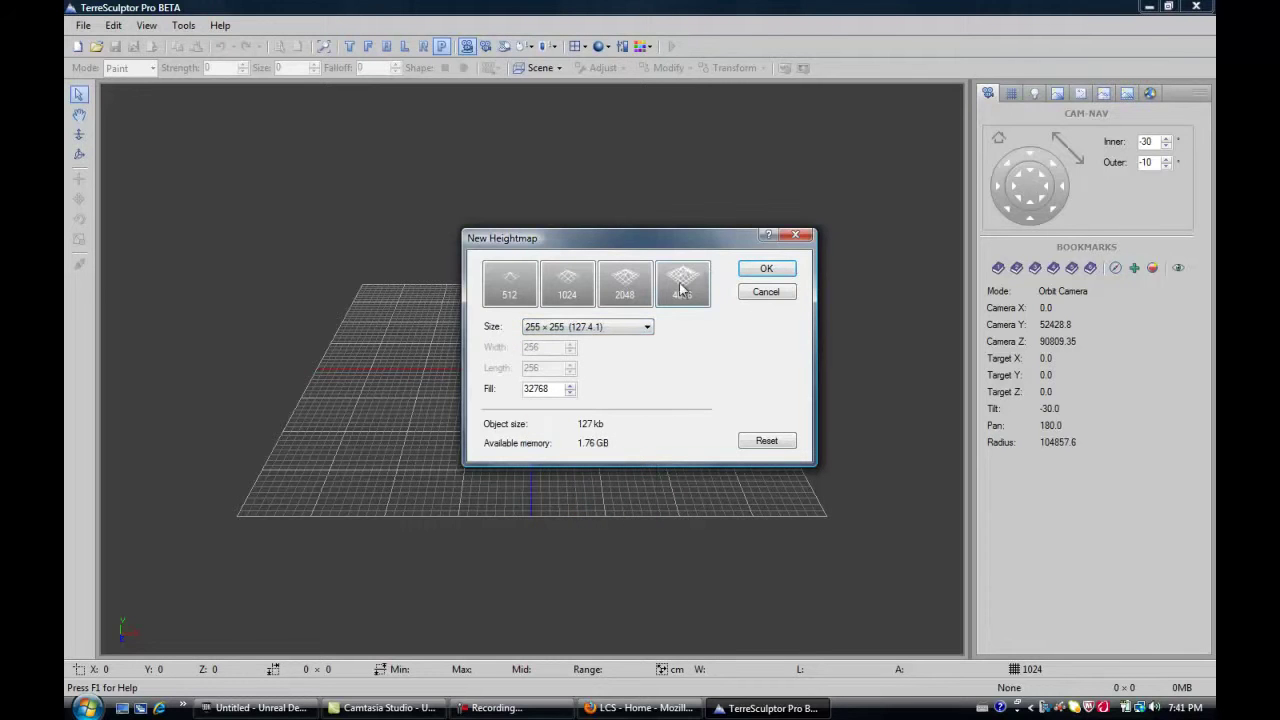
left_click(766, 270)
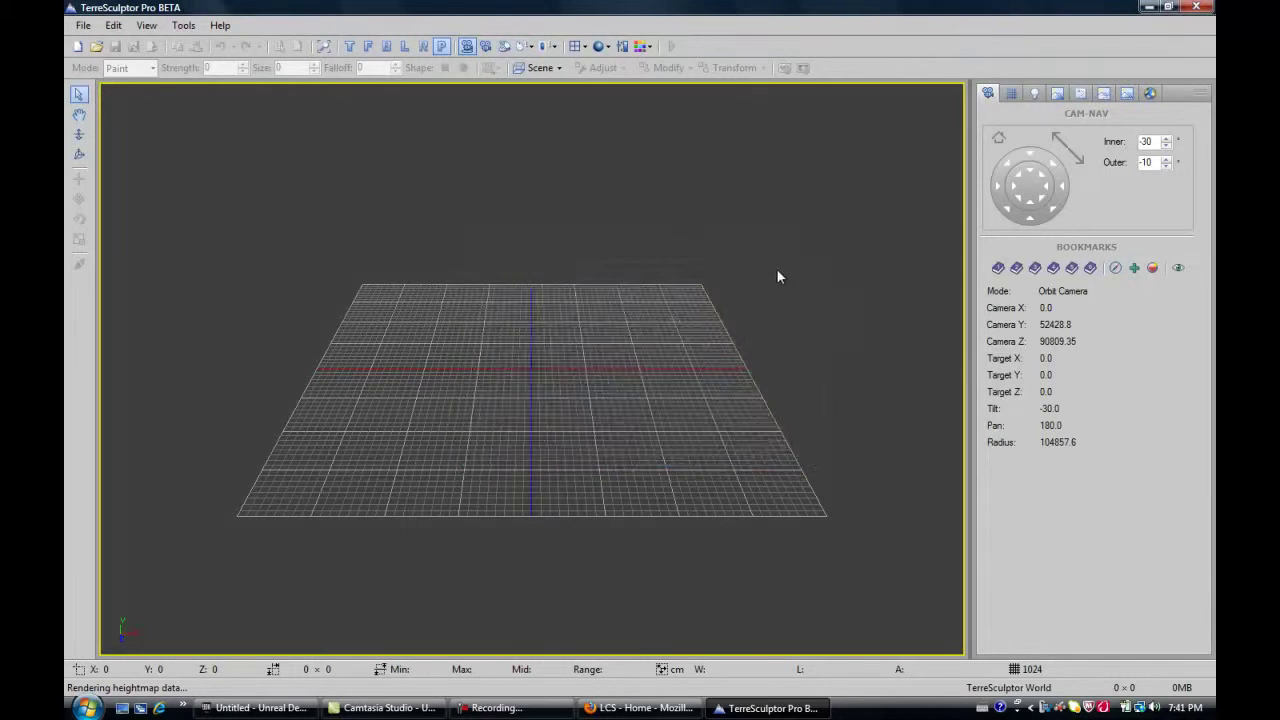
mouse_move(634, 354)
middle_mouse_down()
mouse_move(532, 400)
mouse_move(534, 374)
mouse_move(351, 329)
mouse_move(631, 355)
middle_mouse_up()
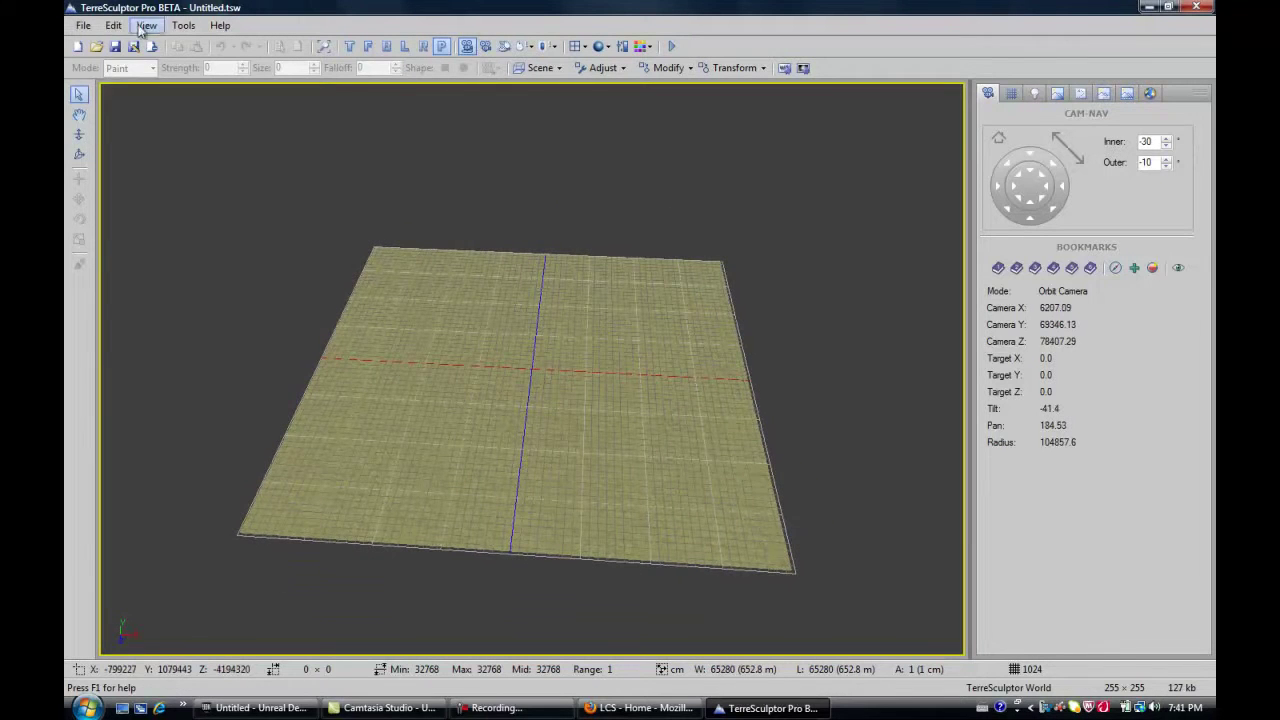
left_click(83, 25)
left_click(557, 279)
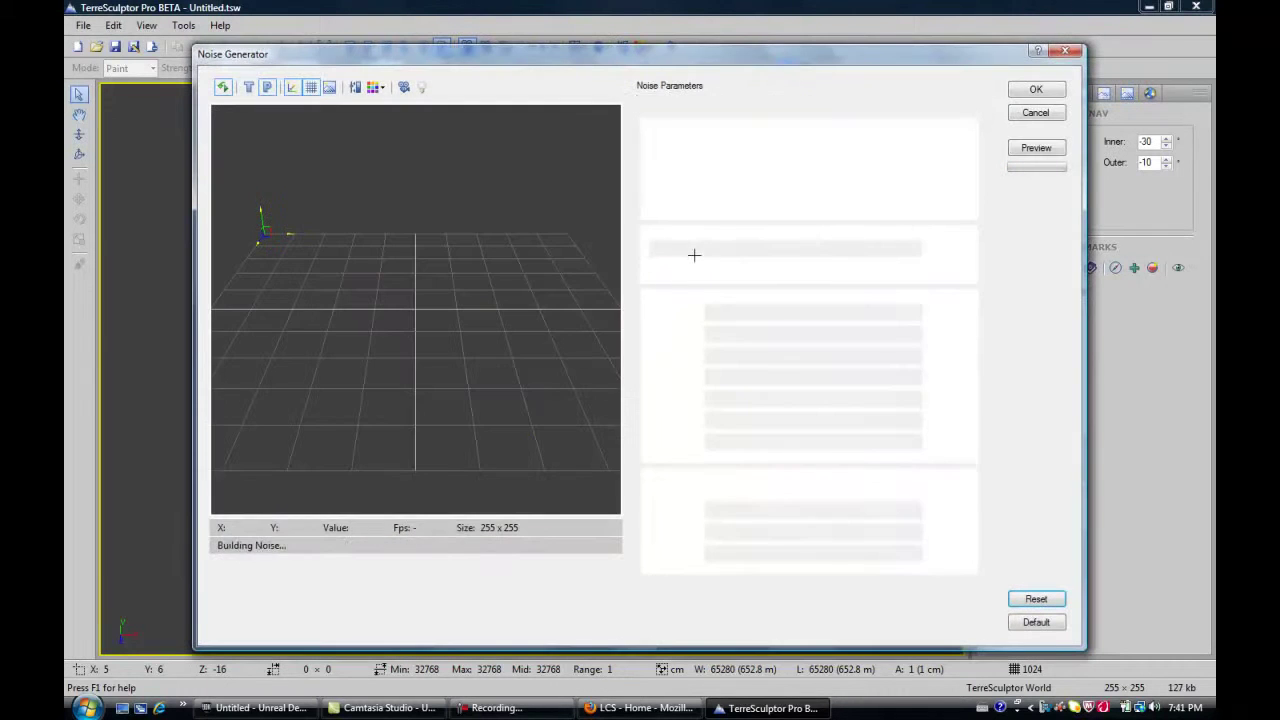
middle_click_drag(520, 287, 457, 342)
left_click_drag(457, 342, 440, 245)
left_click(1065, 50)
- Create a new heightmap using the udk-landscape size 379 × 379 (63.4.9)
left_click(83, 25)
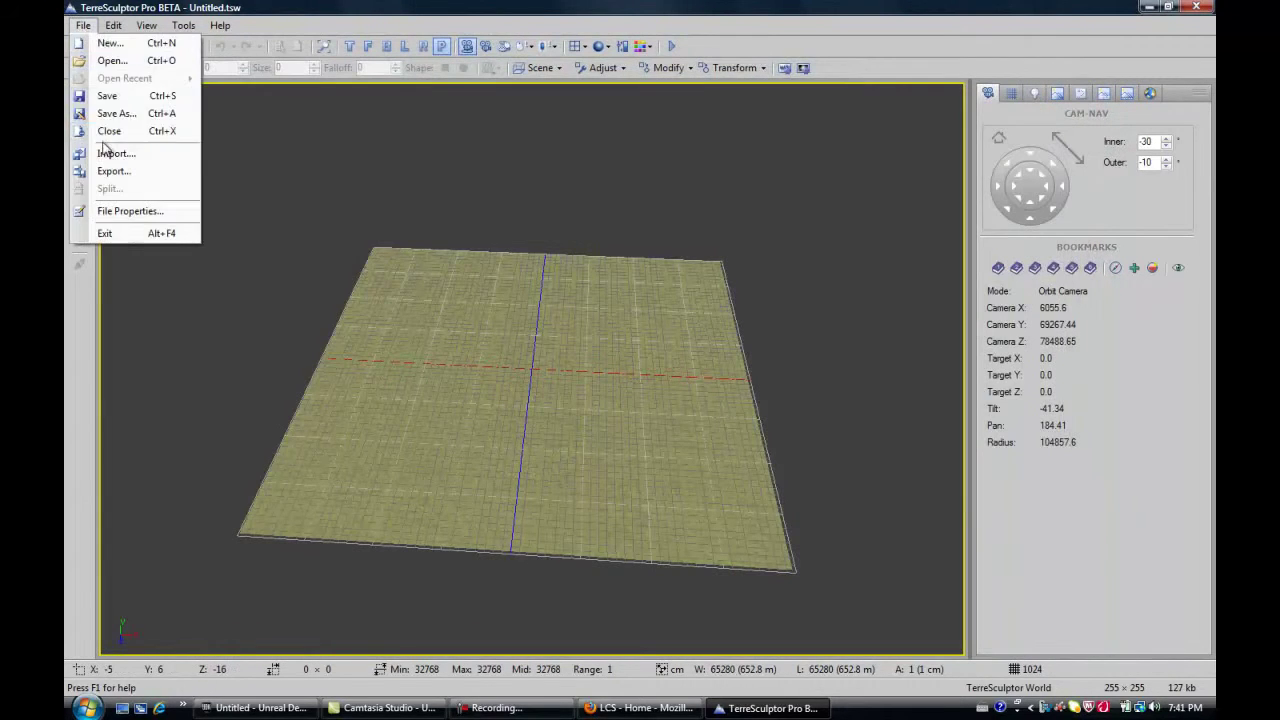
left_click(110, 45)
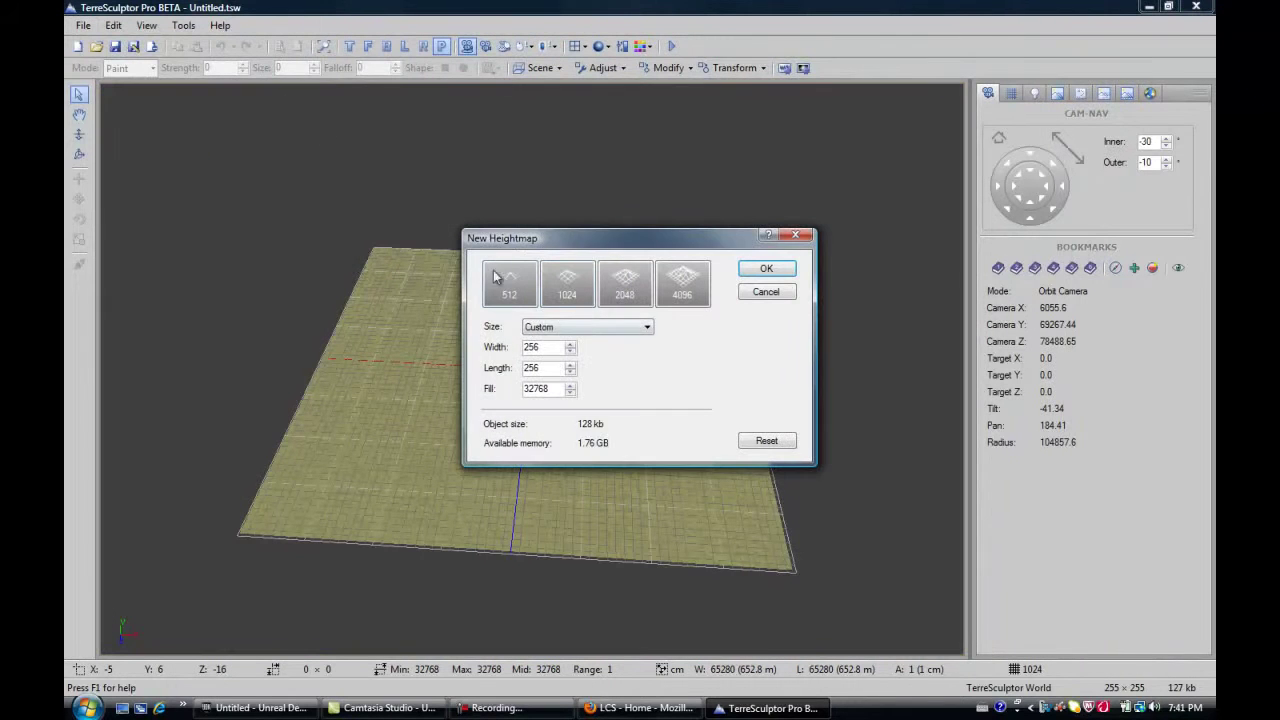
left_click(585, 330)
scroll(657, 568, "down", 5)
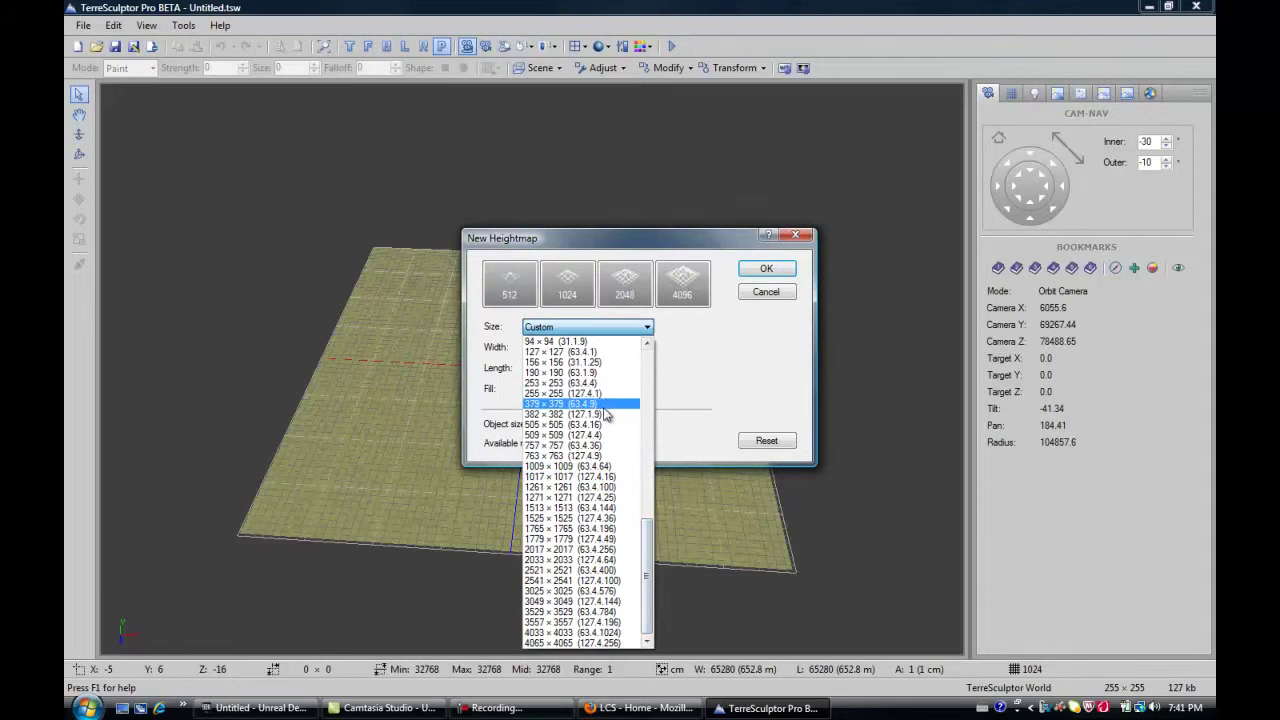
left_click(605, 404)
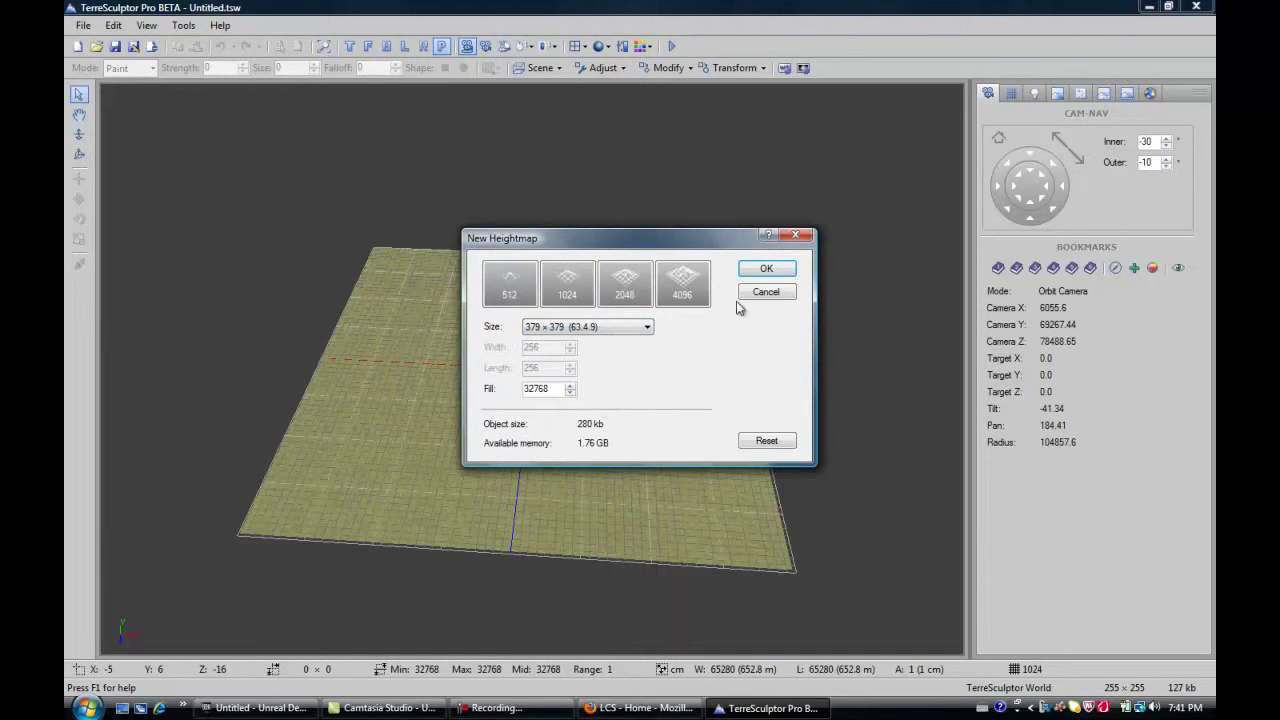
left_click(764, 270)
left_click(660, 68)
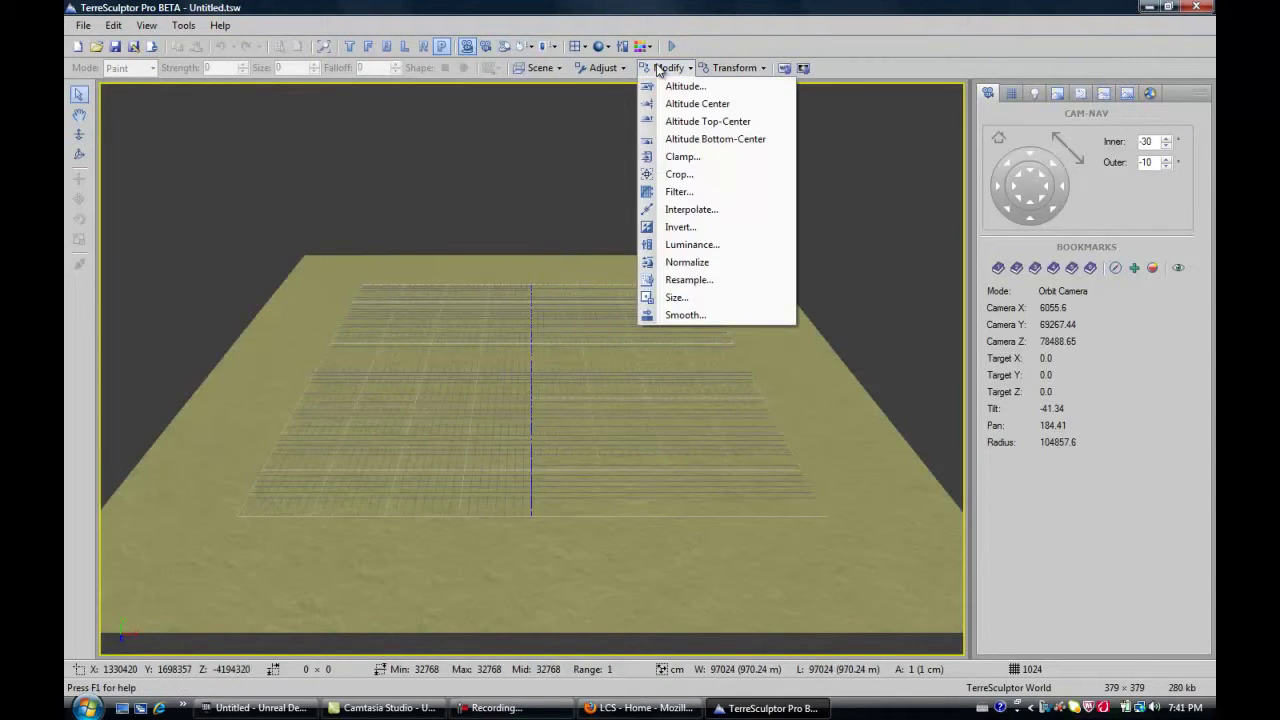
left_click(676, 298)
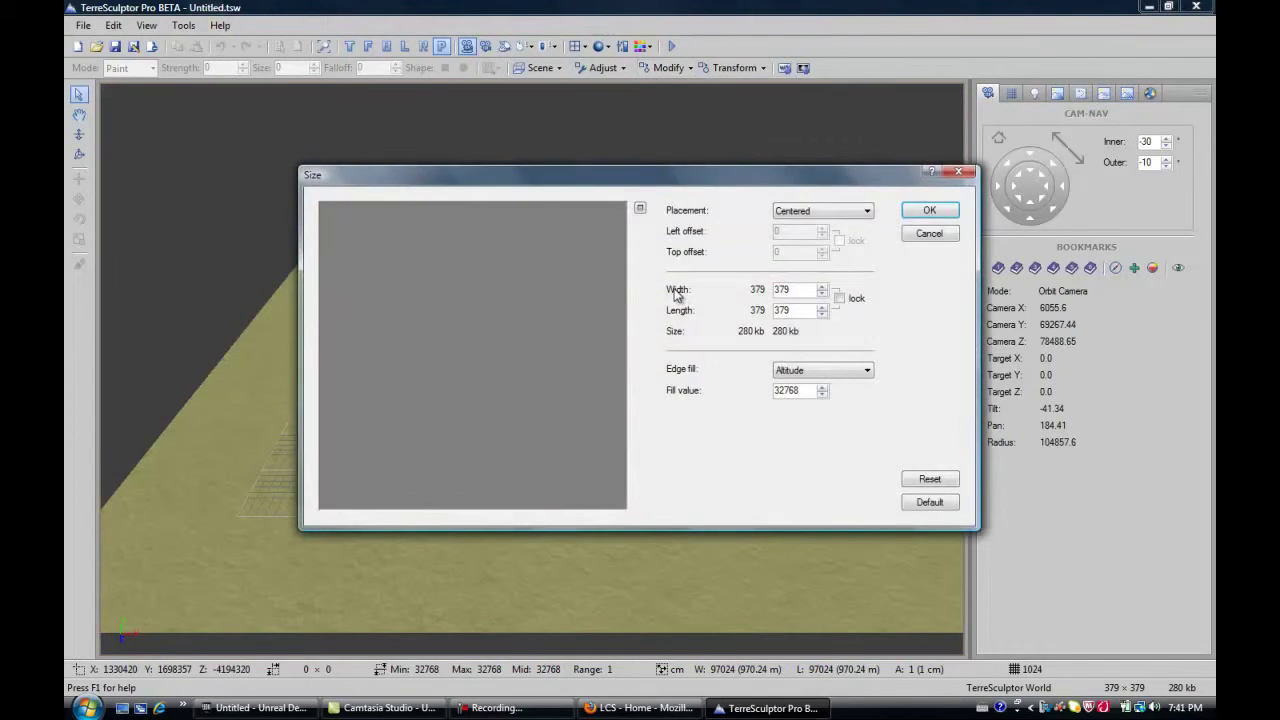
left_click(959, 175)
left_click(672, 68)
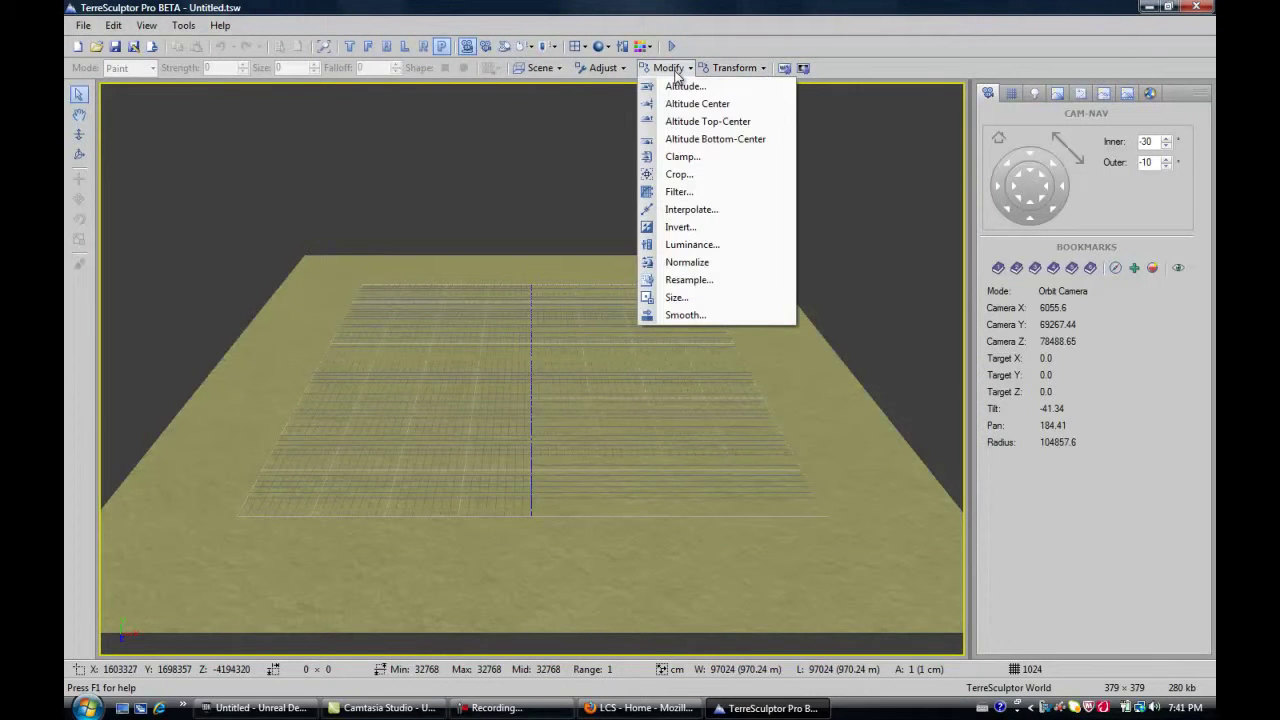
left_click(714, 68)
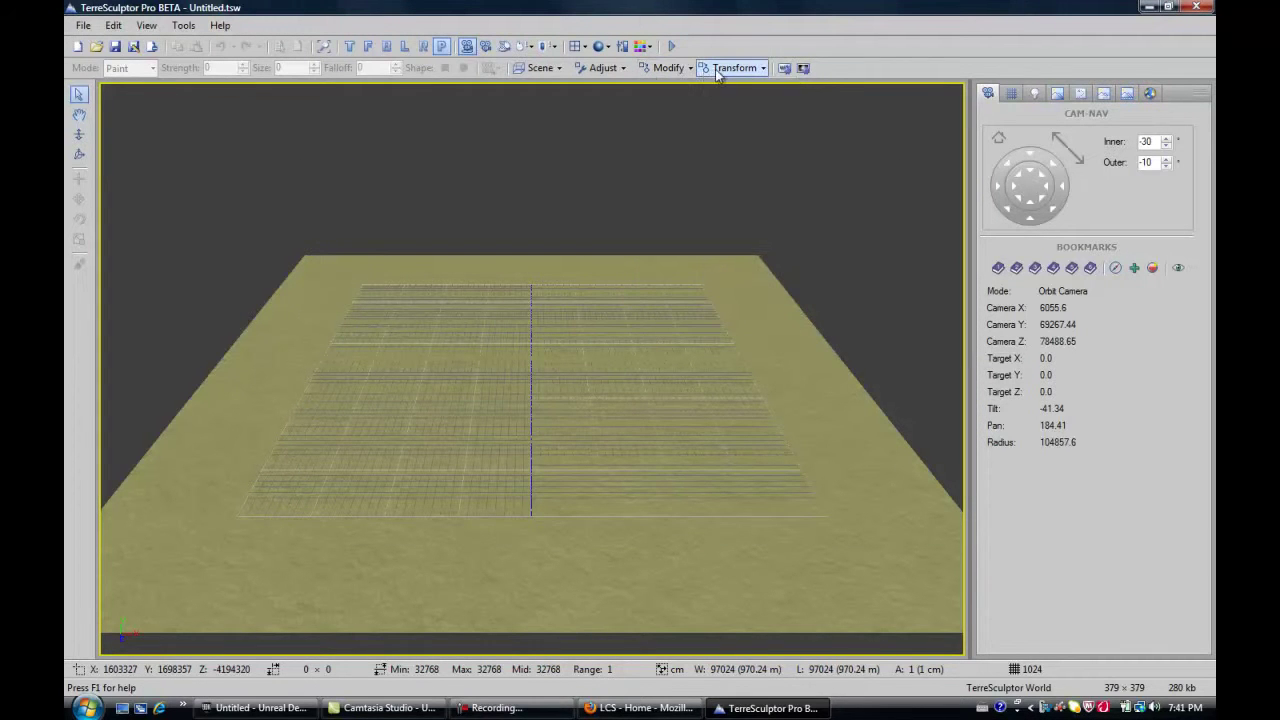
left_click(716, 70)
left_click(654, 213)
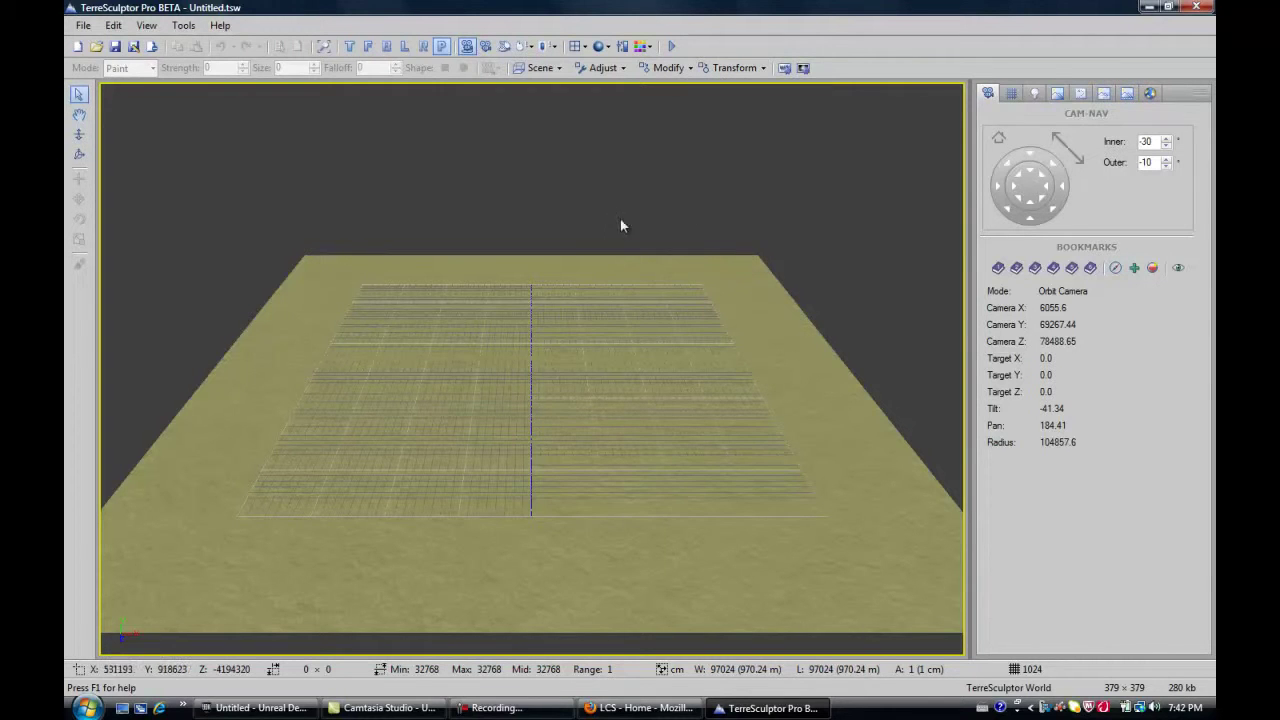
middle_click_drag(530, 347, 534, 376)
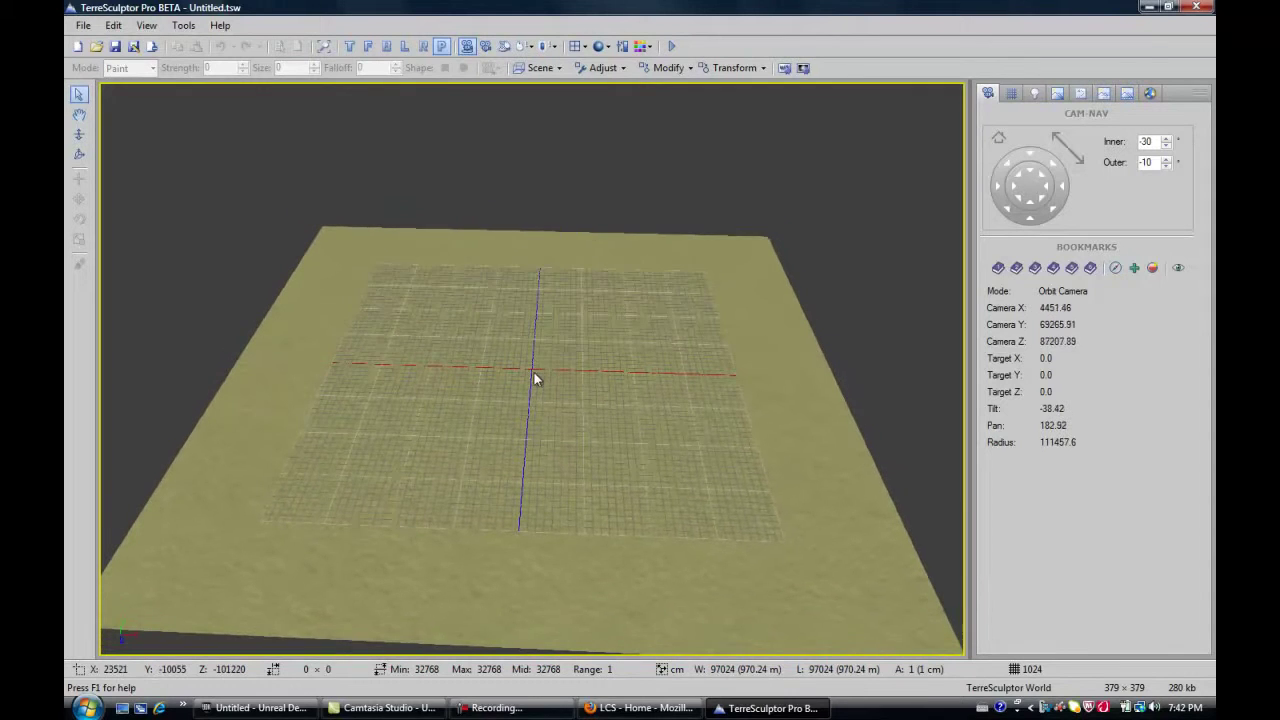
left_click(784, 69)
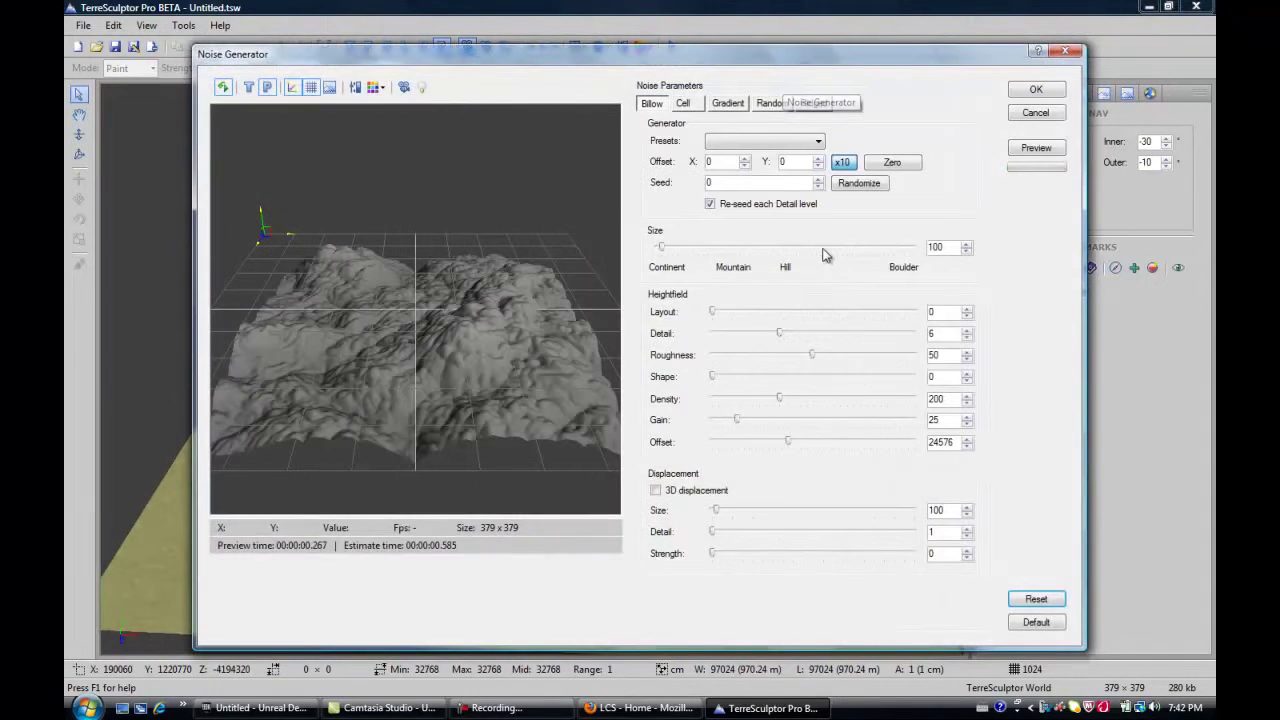
left_click_drag(582, 52, 614, 125)
left_click(1097, 124)
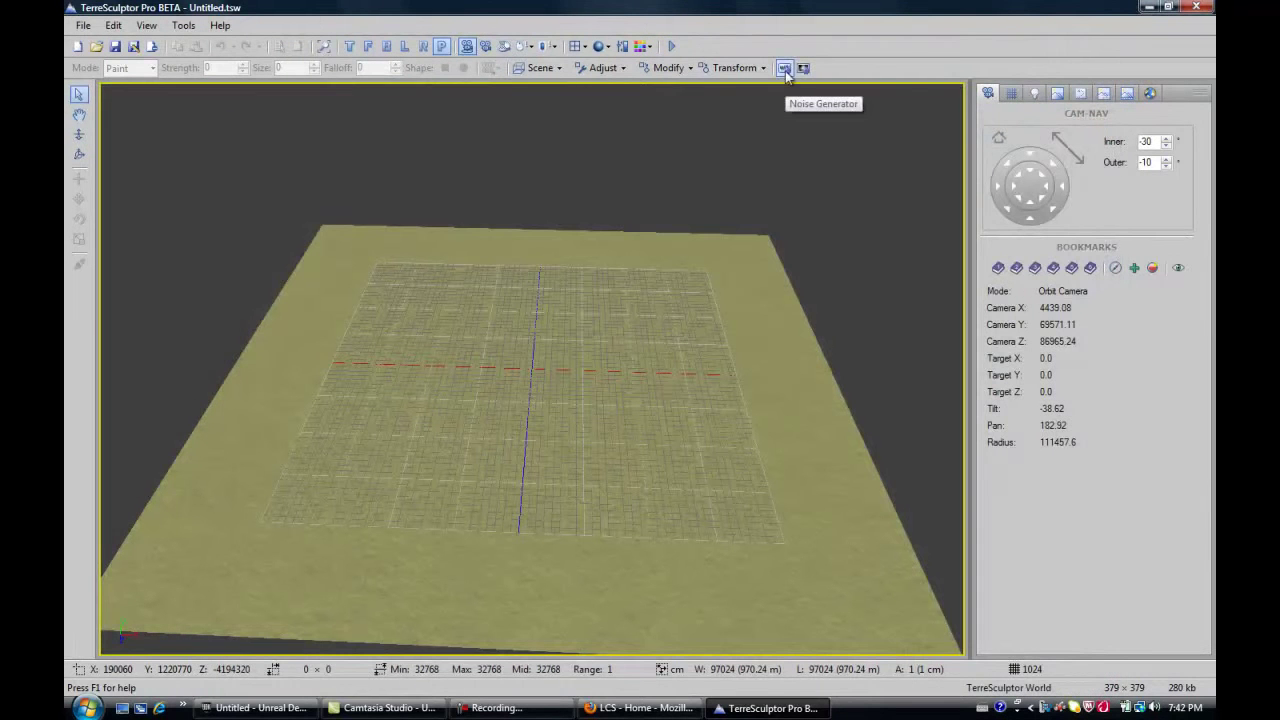
- Open the Noise Generator and preview Billow noise with the Basic preset and one further preset
left_click(785, 67)
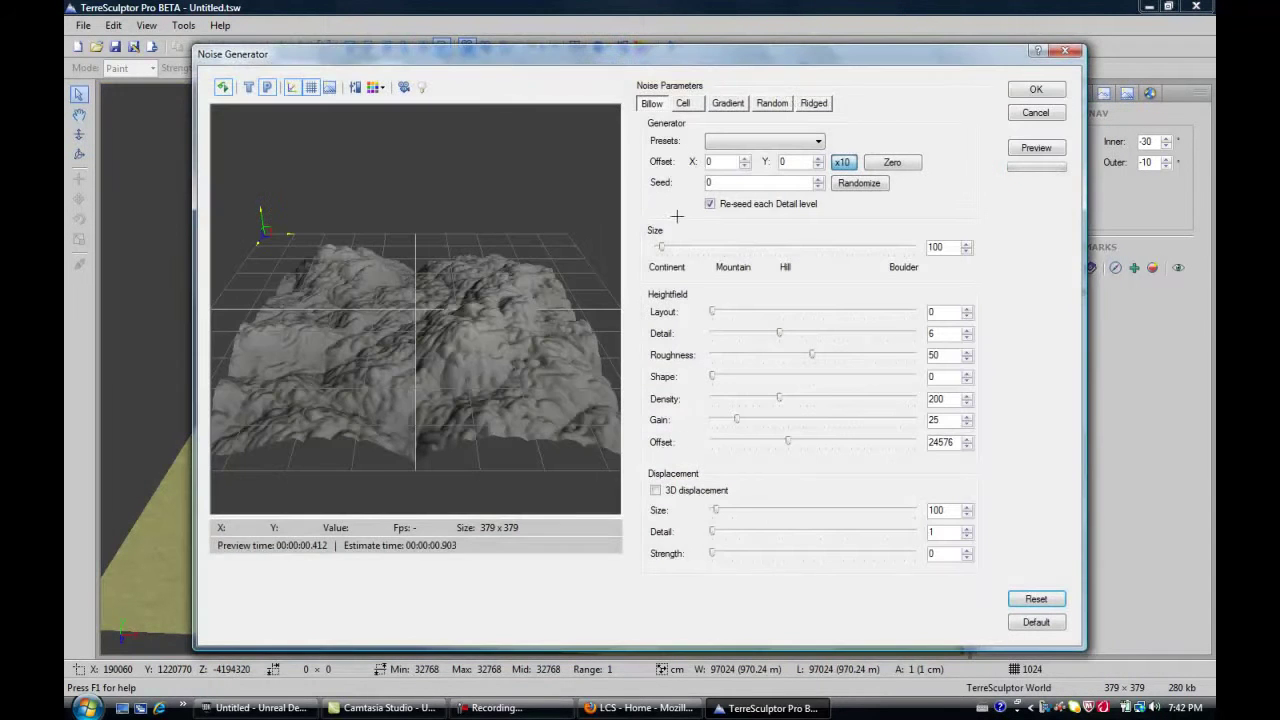
left_click_drag(470, 400, 470, 481)
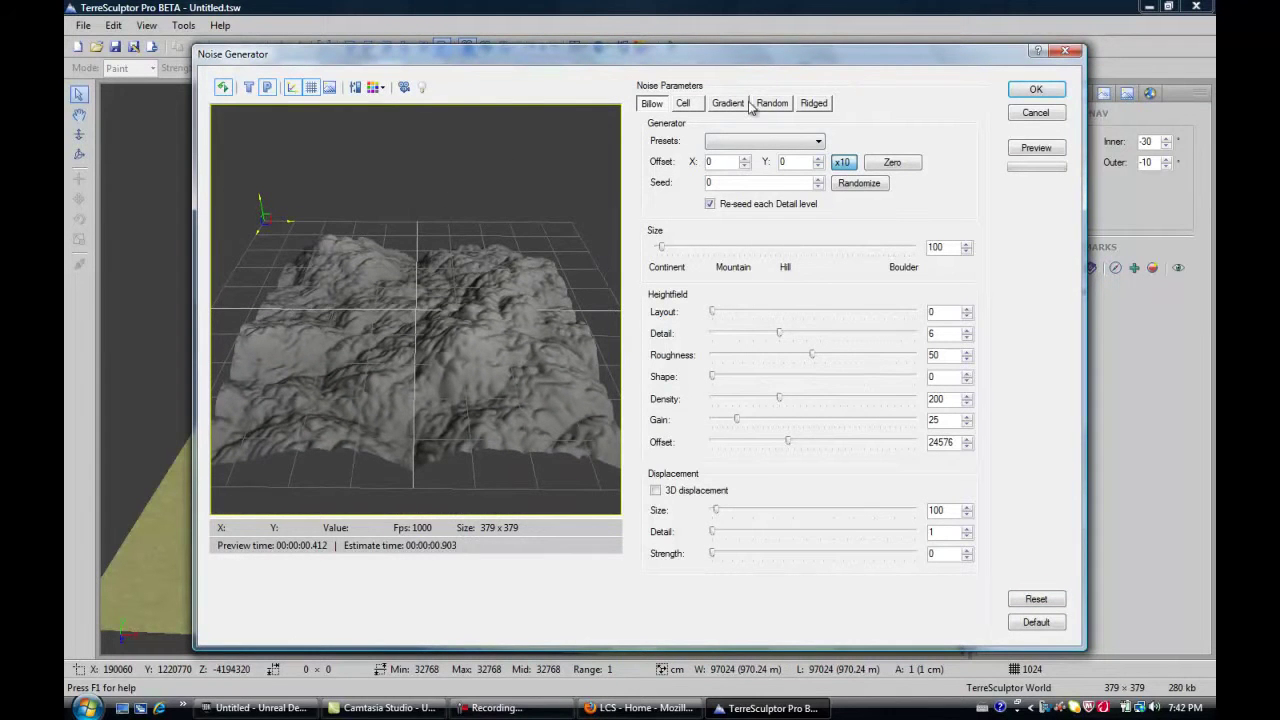
left_click(687, 106)
left_click(661, 106)
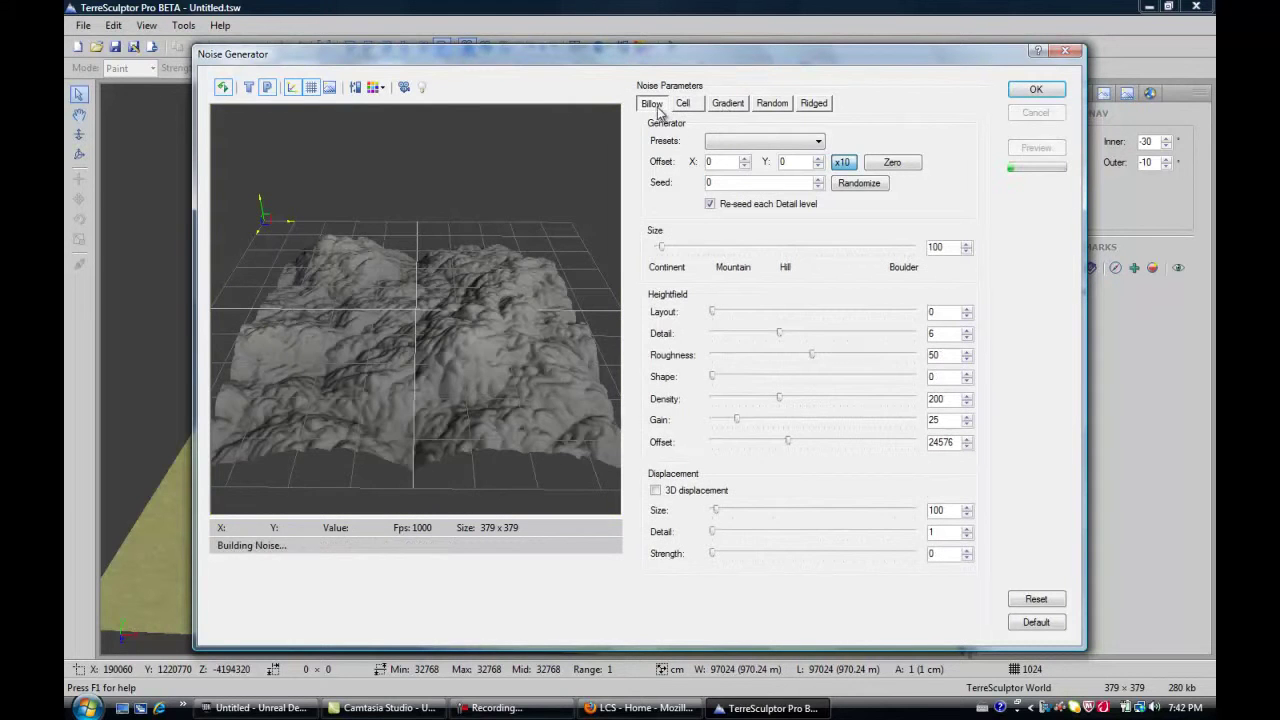
left_click(766, 142)
left_click(758, 166)
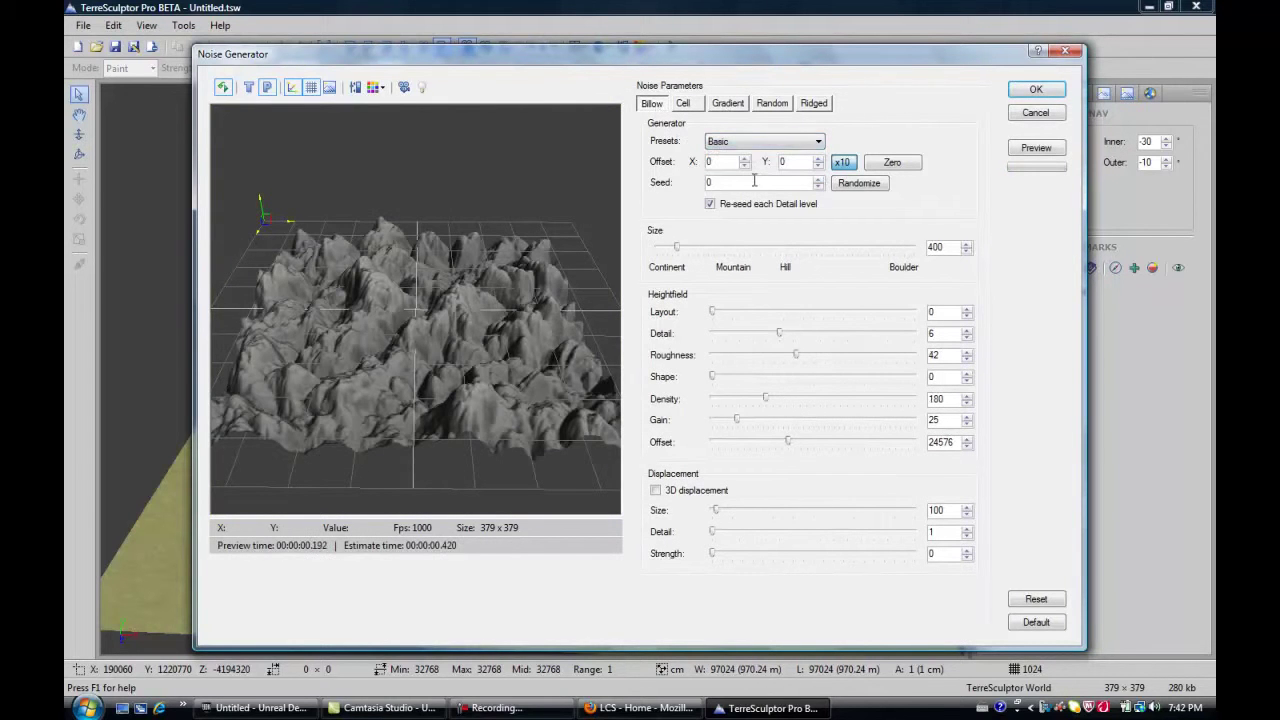
left_click(740, 138)
left_click(745, 181)
left_click_drag(548, 190, 586, 172)
- Preview Cell noise with the Big Dunes, Distortion Dunes and Tron Circuit presets
left_click(684, 104)
left_click(750, 141)
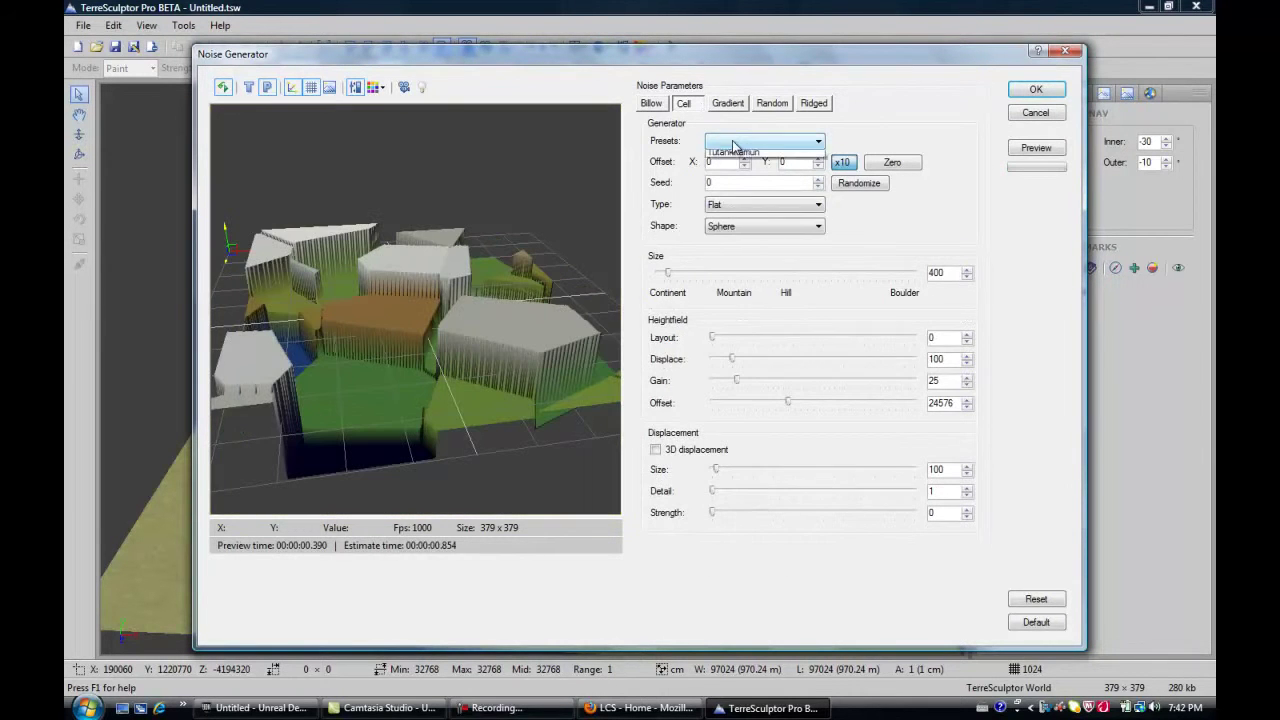
left_click(738, 177)
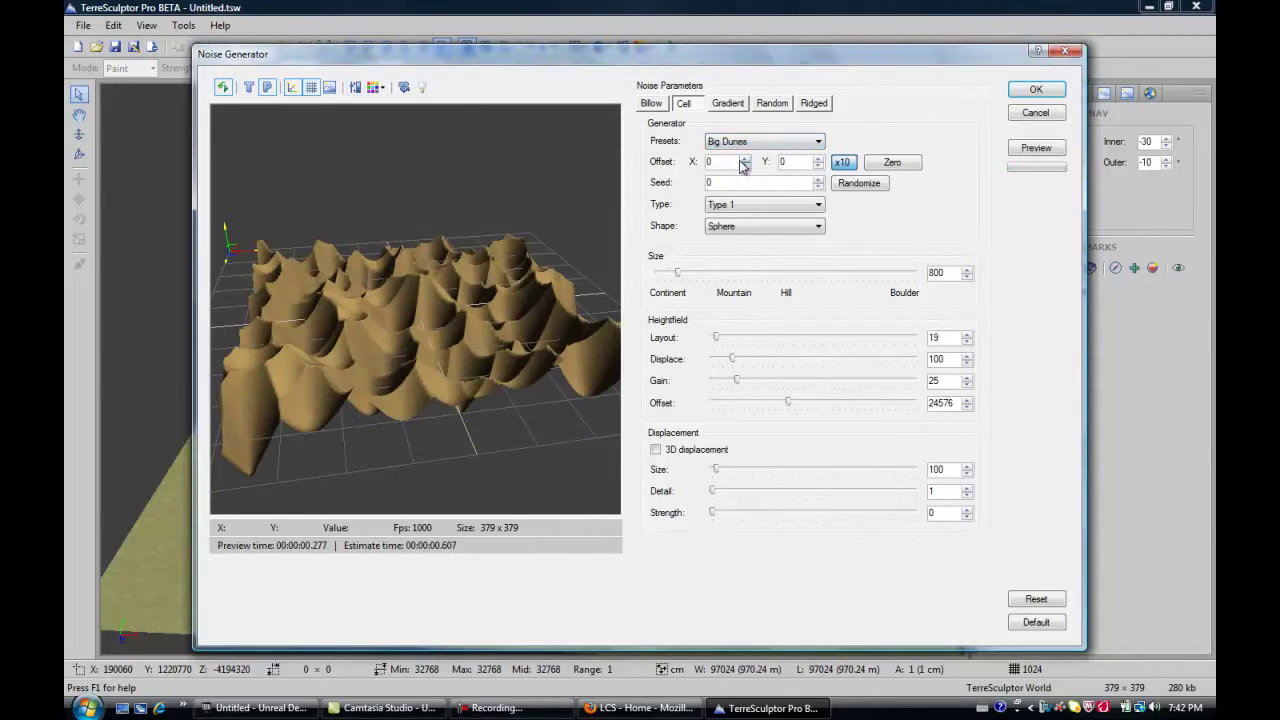
left_click(748, 142)
left_click(754, 208)
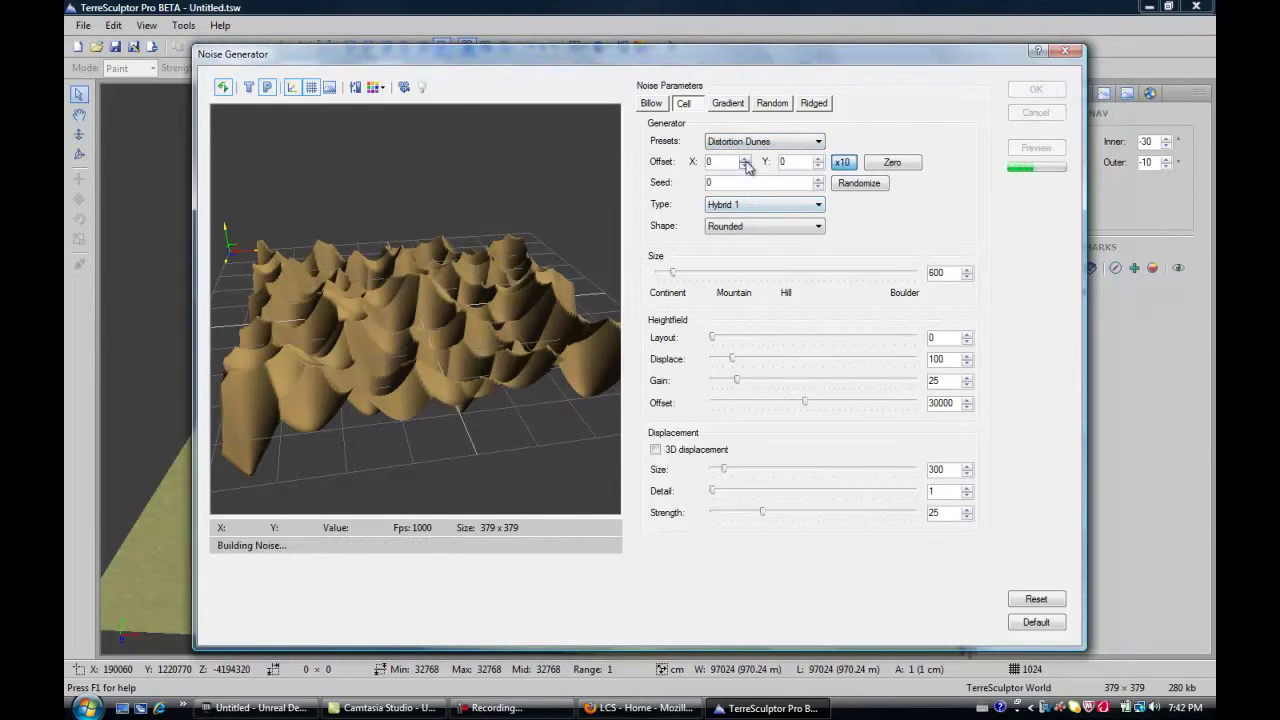
left_click(750, 143)
left_click(750, 224)
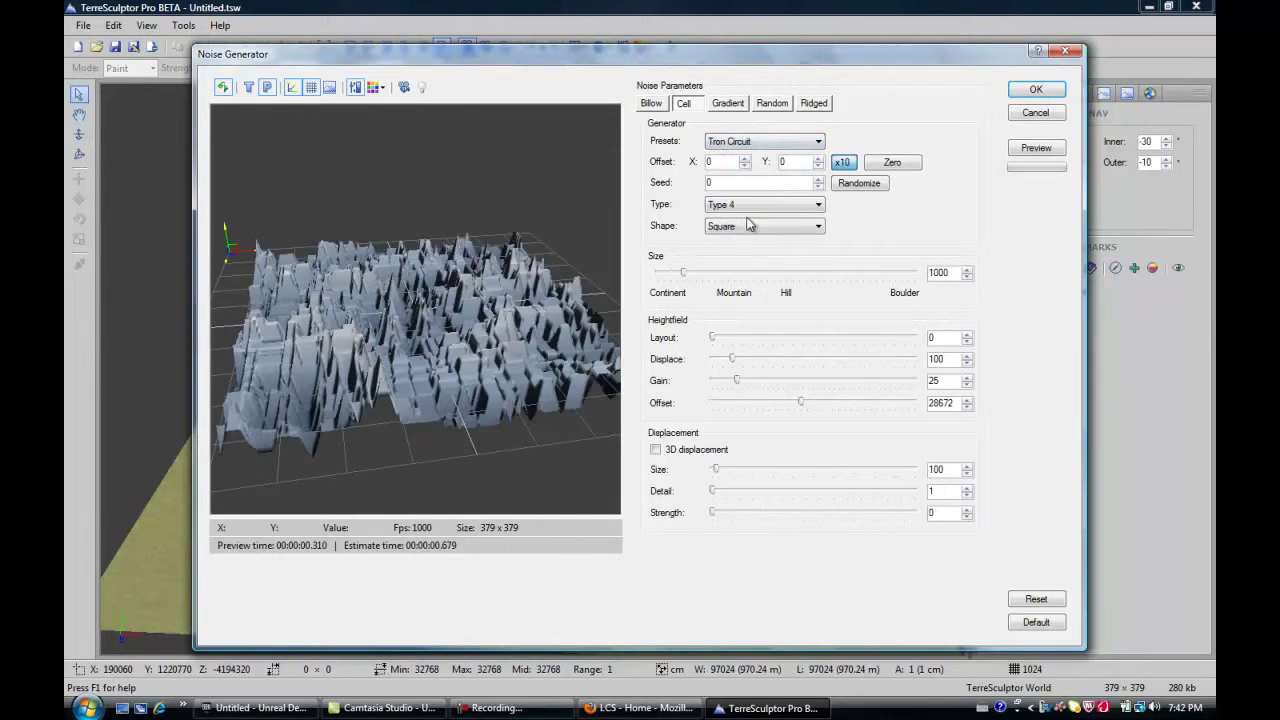
- Choose Gradient noise with the Displacement Land preset and inspect the generated terrain in the preview
left_click(728, 103)
left_click(742, 142)
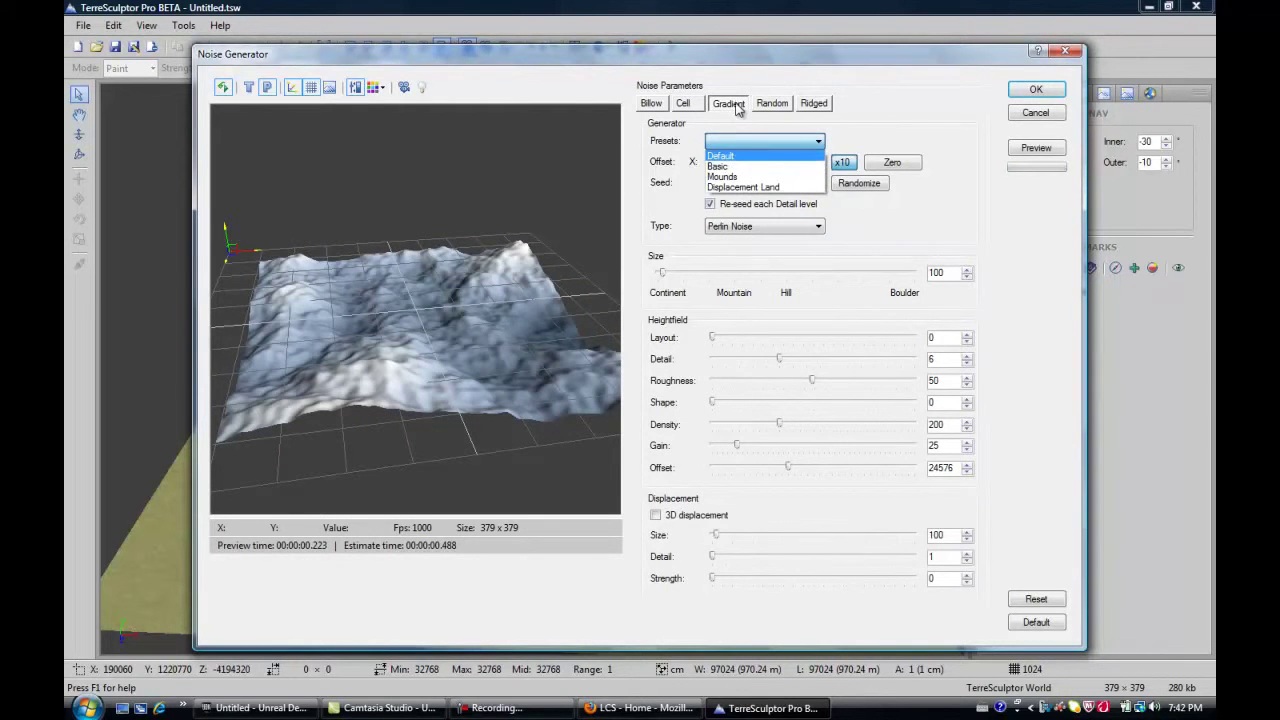
left_click(745, 187)
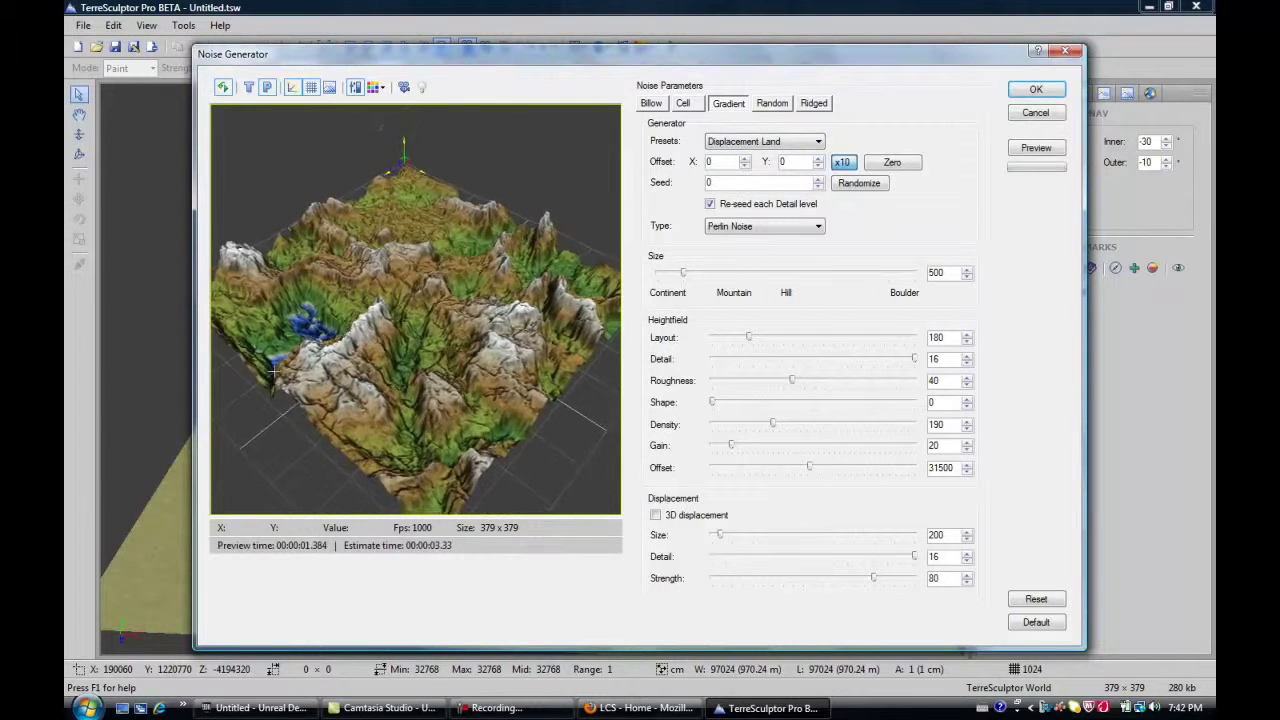
left_click_drag(305, 368, 379, 390)
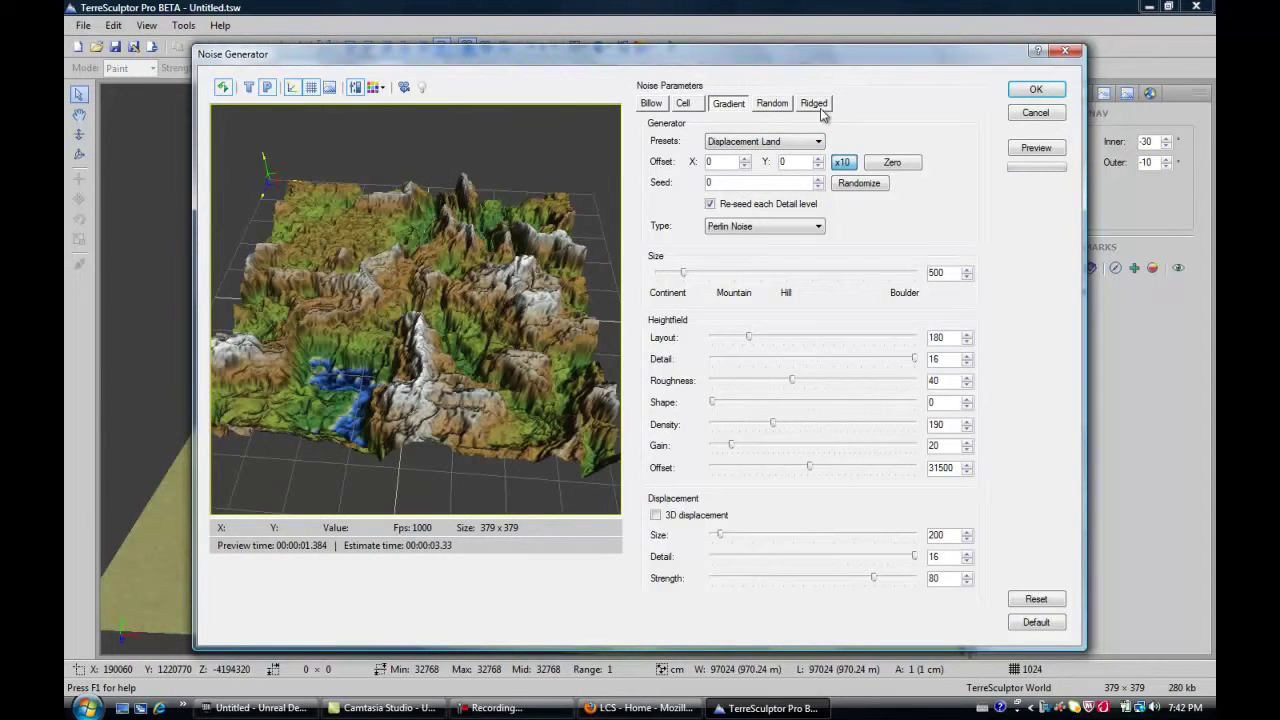
- Preview Random noise with the Detail Noise preset
left_click(772, 103)
left_click(775, 141)
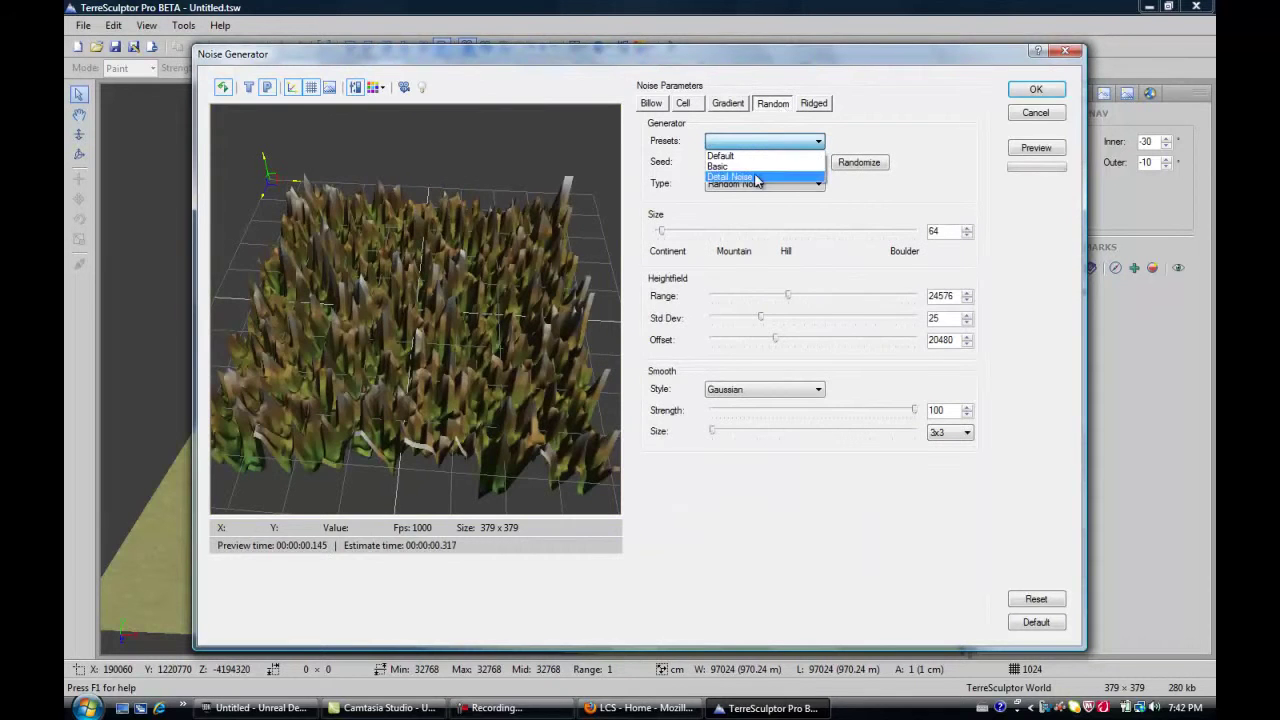
left_click(757, 178)
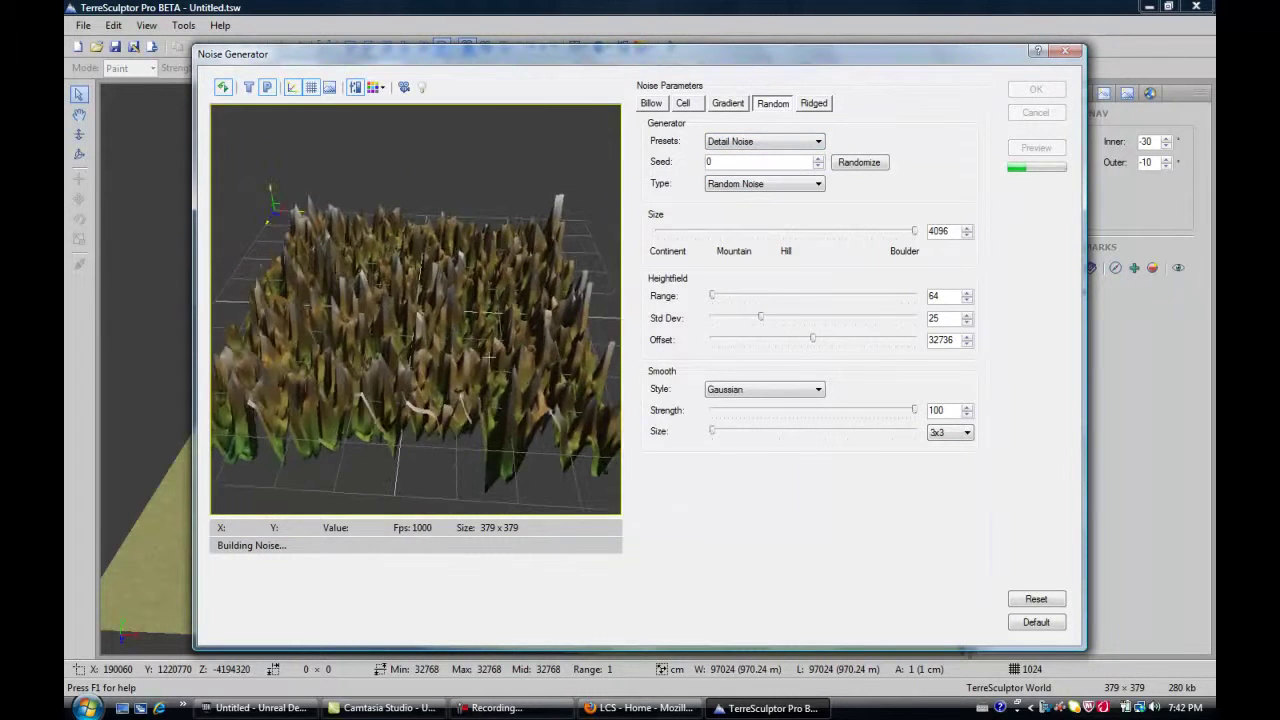
left_click_drag(478, 354, 500, 337)
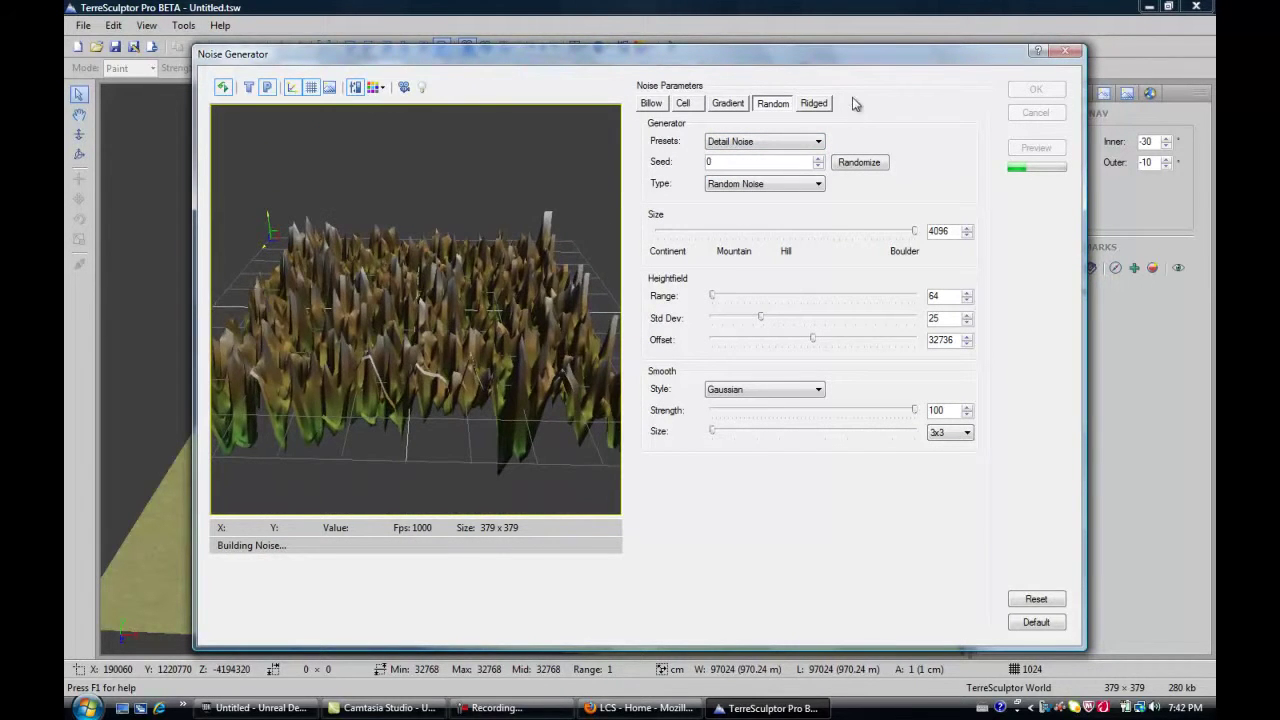
- Preview Ridged noise with the Big Mountain, Plains & Peaks and Mixed Geology presets
left_click(822, 107)
left_click(790, 141)
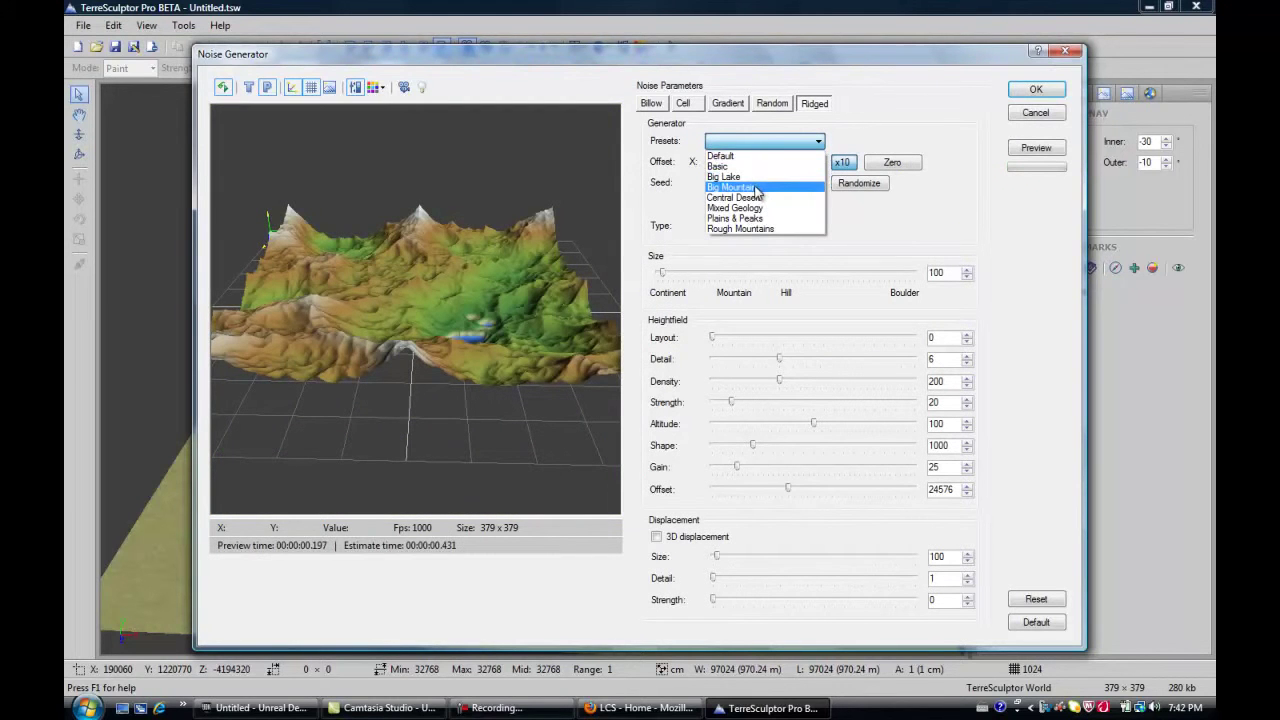
left_click(760, 187)
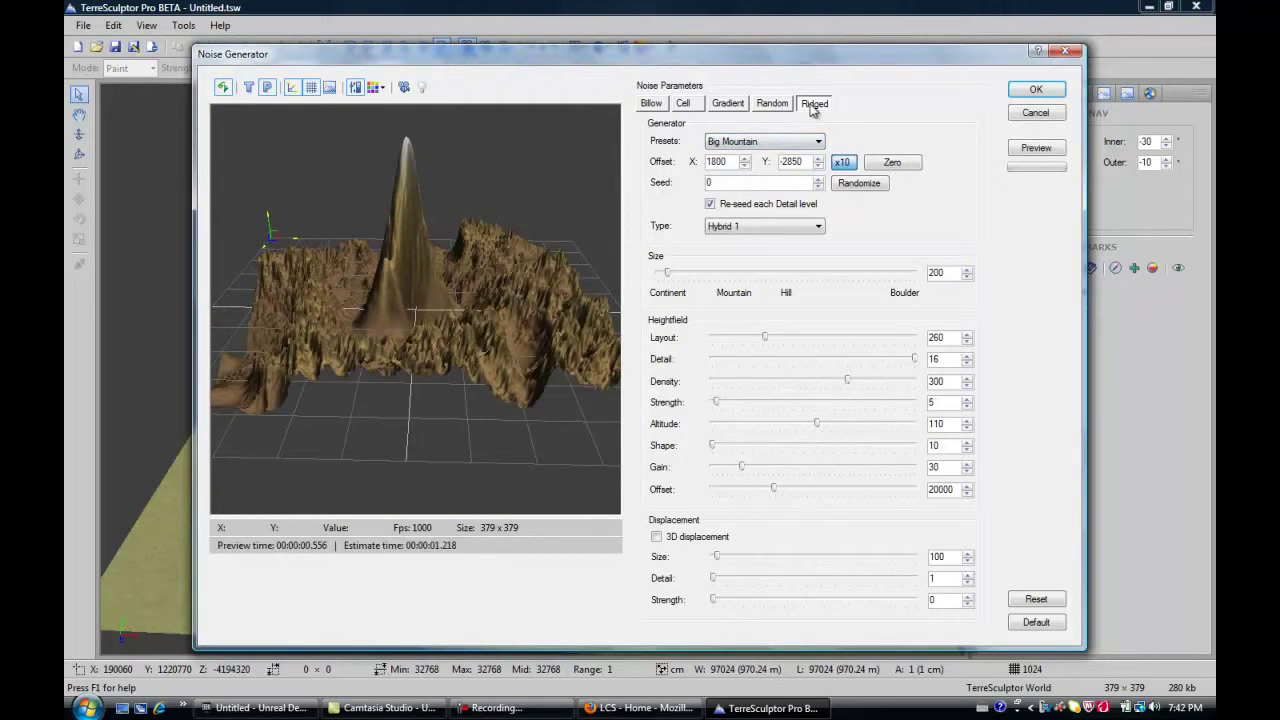
left_click(810, 141)
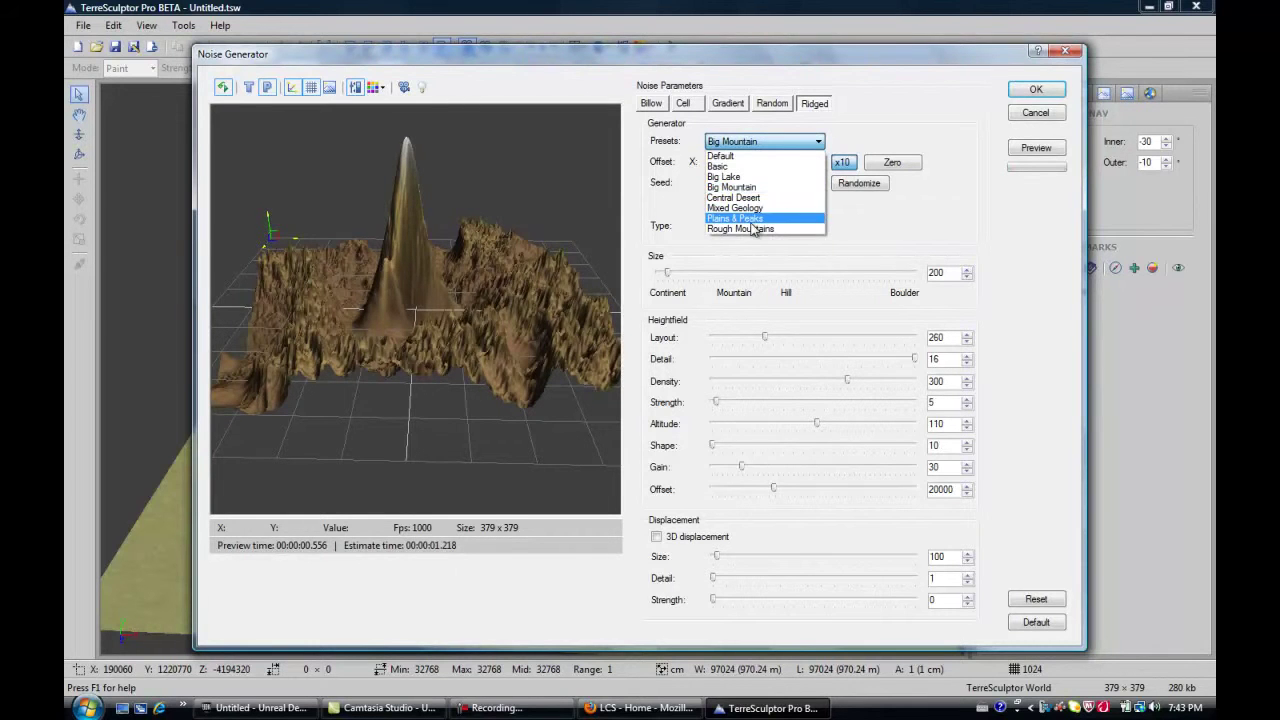
left_click(750, 220)
left_click(768, 141)
left_click(750, 209)
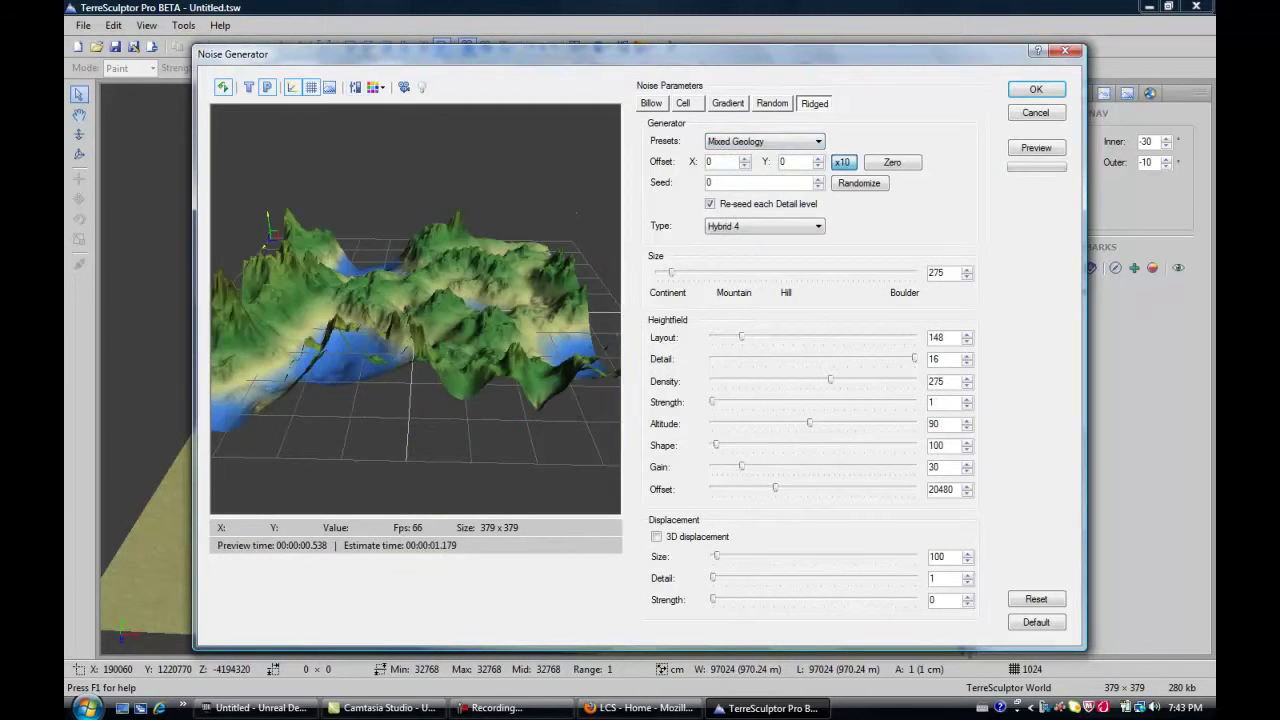
- Return to Gradient noise and select the Displacement Land preset
left_click(735, 104)
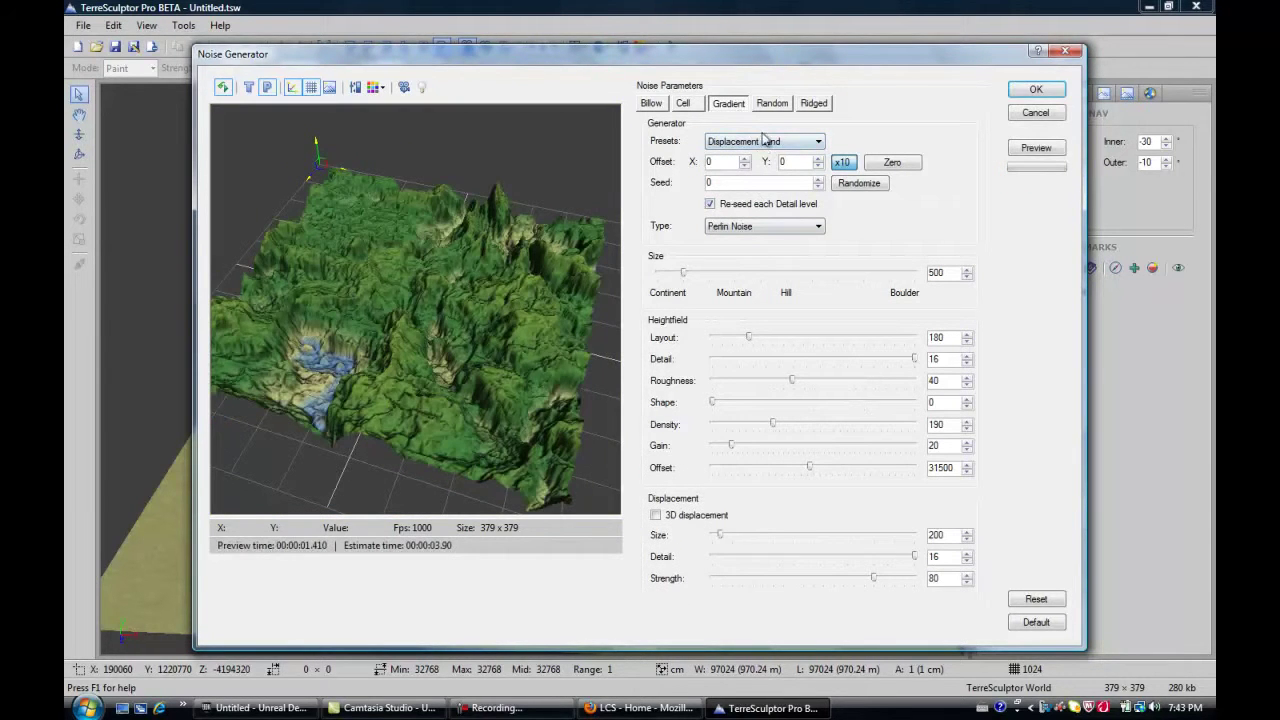
left_click(750, 142)
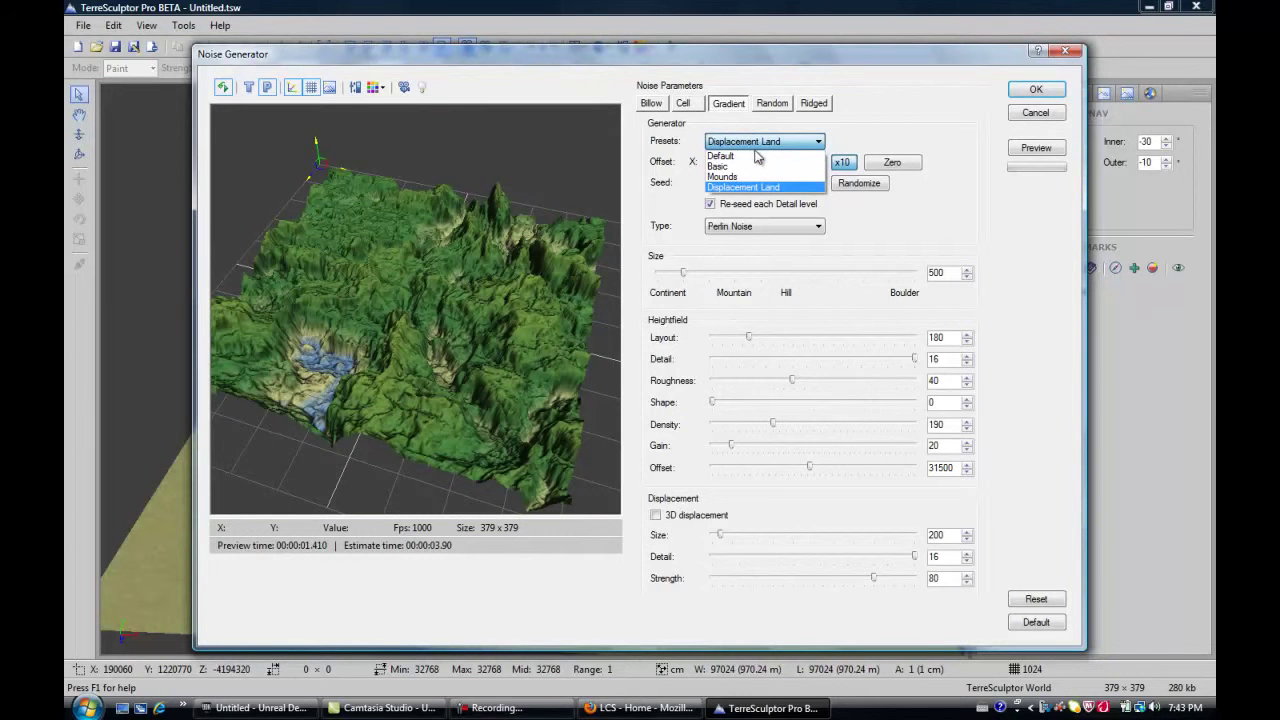
left_click(745, 188)
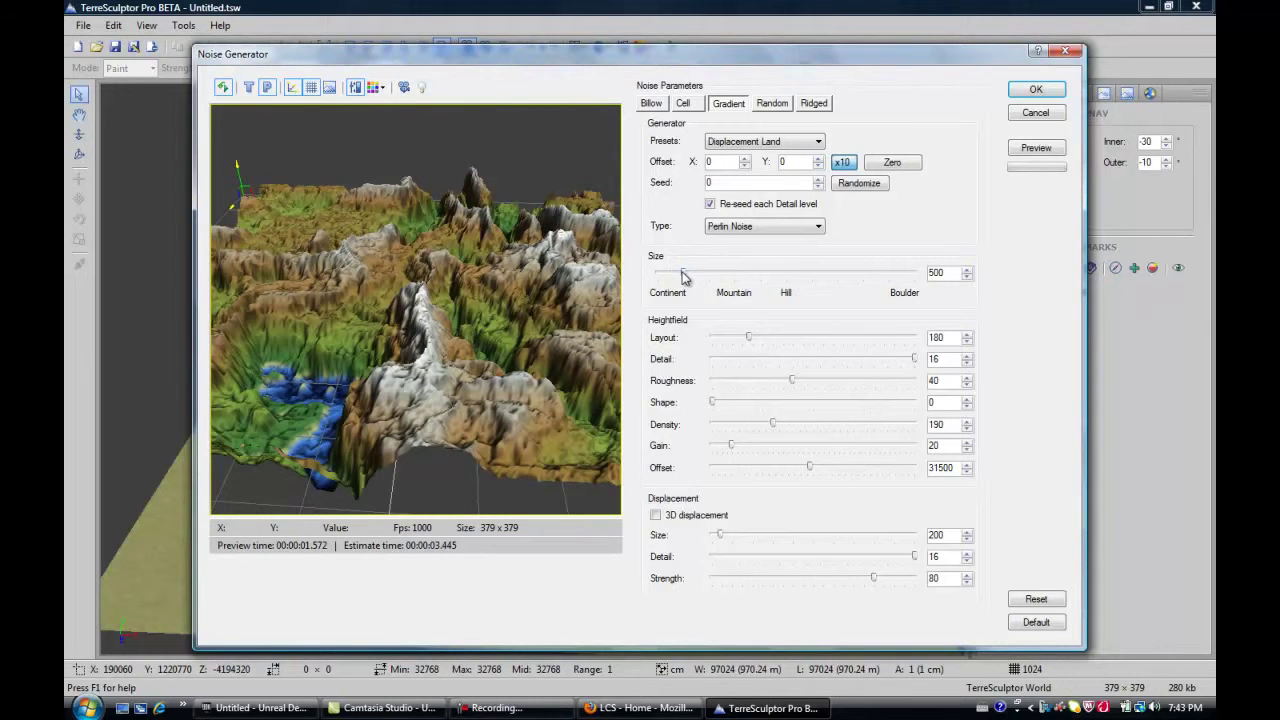
- Compare the gradient noise at Size 445, 290, 5000 and 10, and settle on a Size of 352
left_click_drag(684, 277, 682, 277)
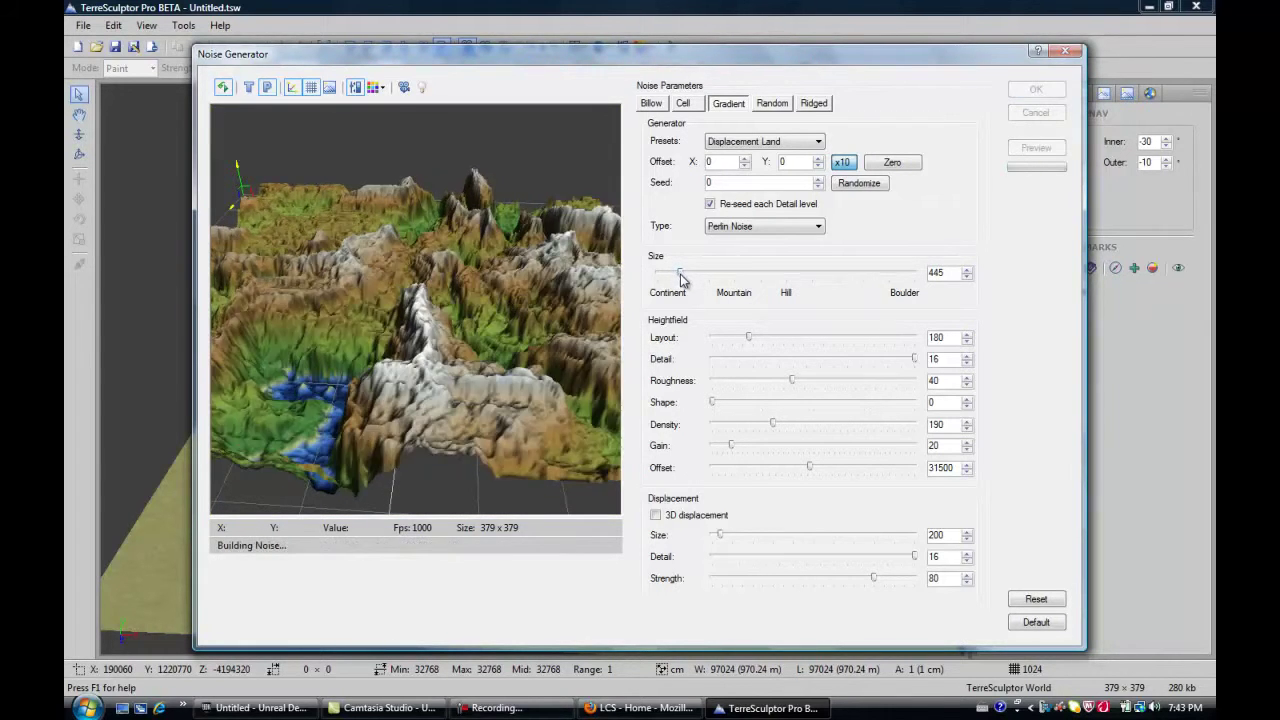
left_click_drag(682, 278, 674, 280)
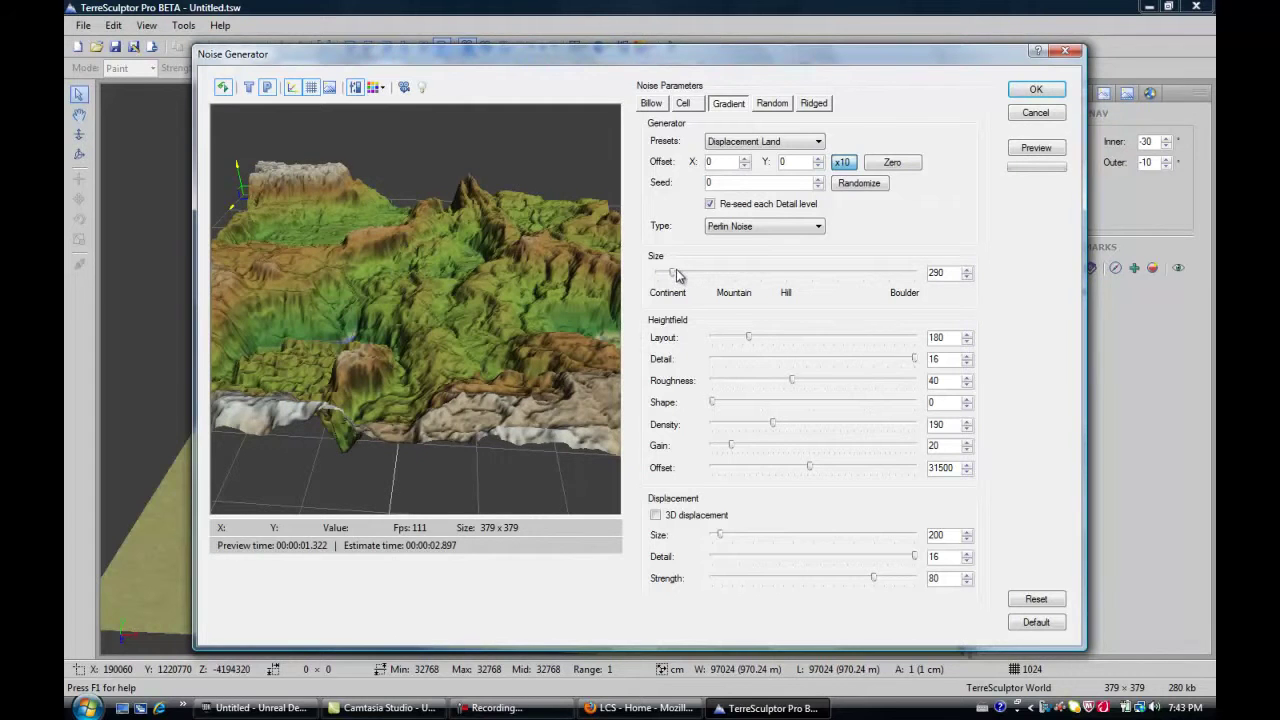
left_click_drag(675, 278, 983, 293)
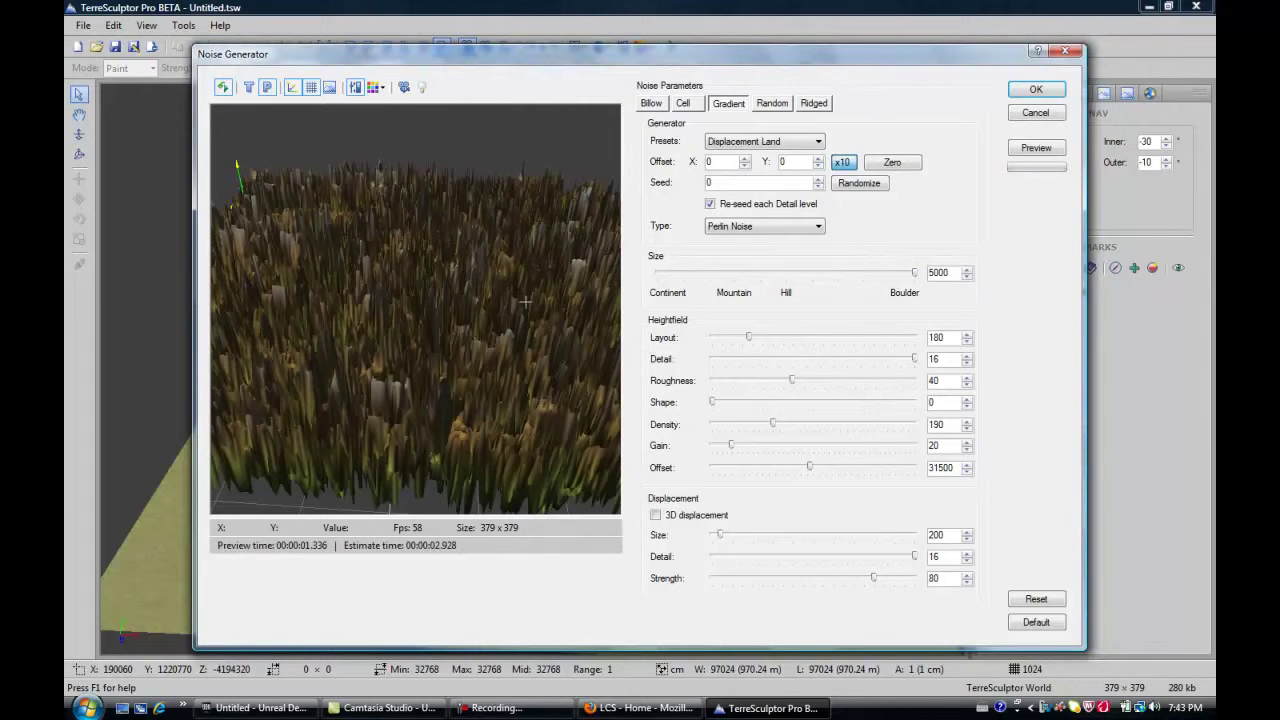
left_click_drag(468, 293, 477, 318)
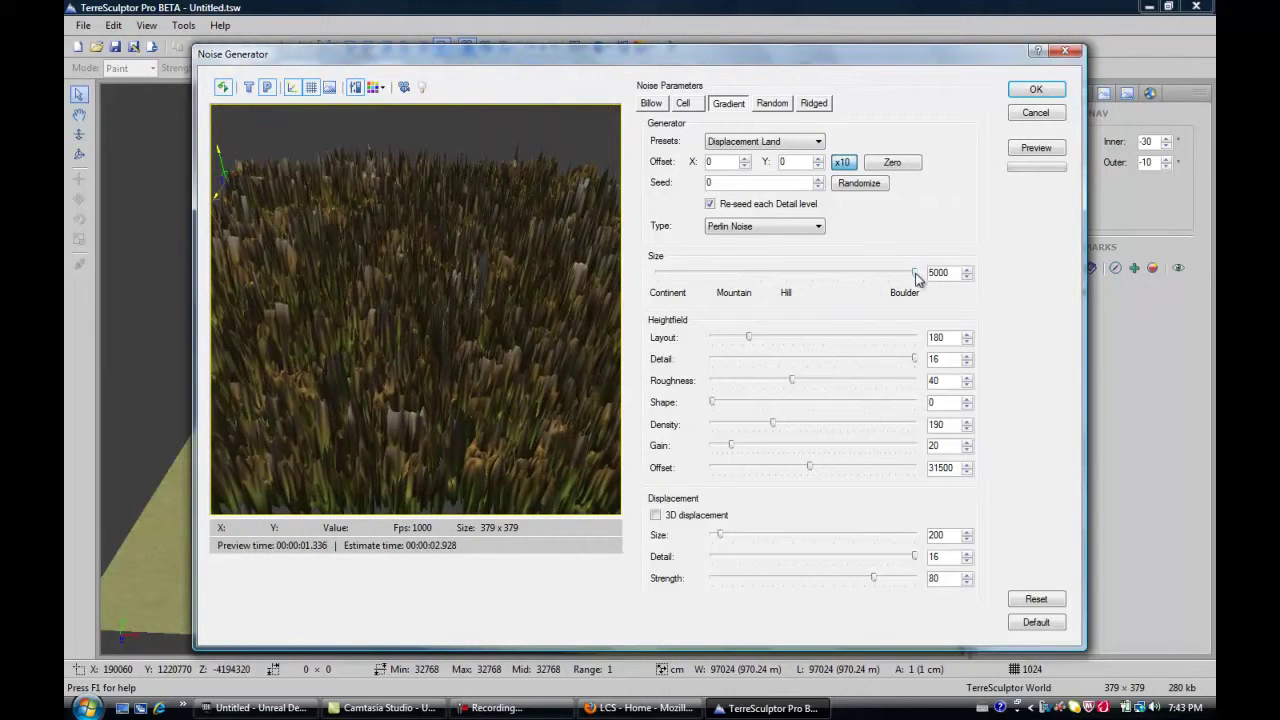
left_click_drag(915, 277, 632, 290)
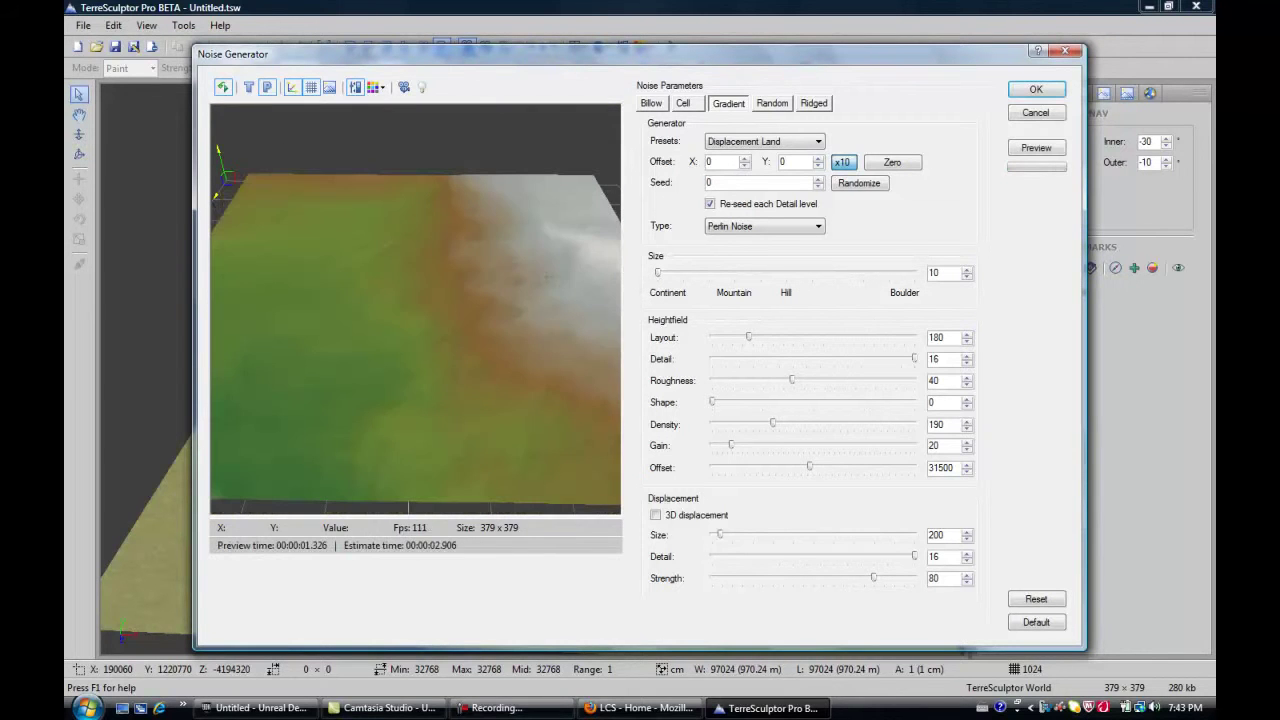
left_click_drag(659, 277, 678, 279)
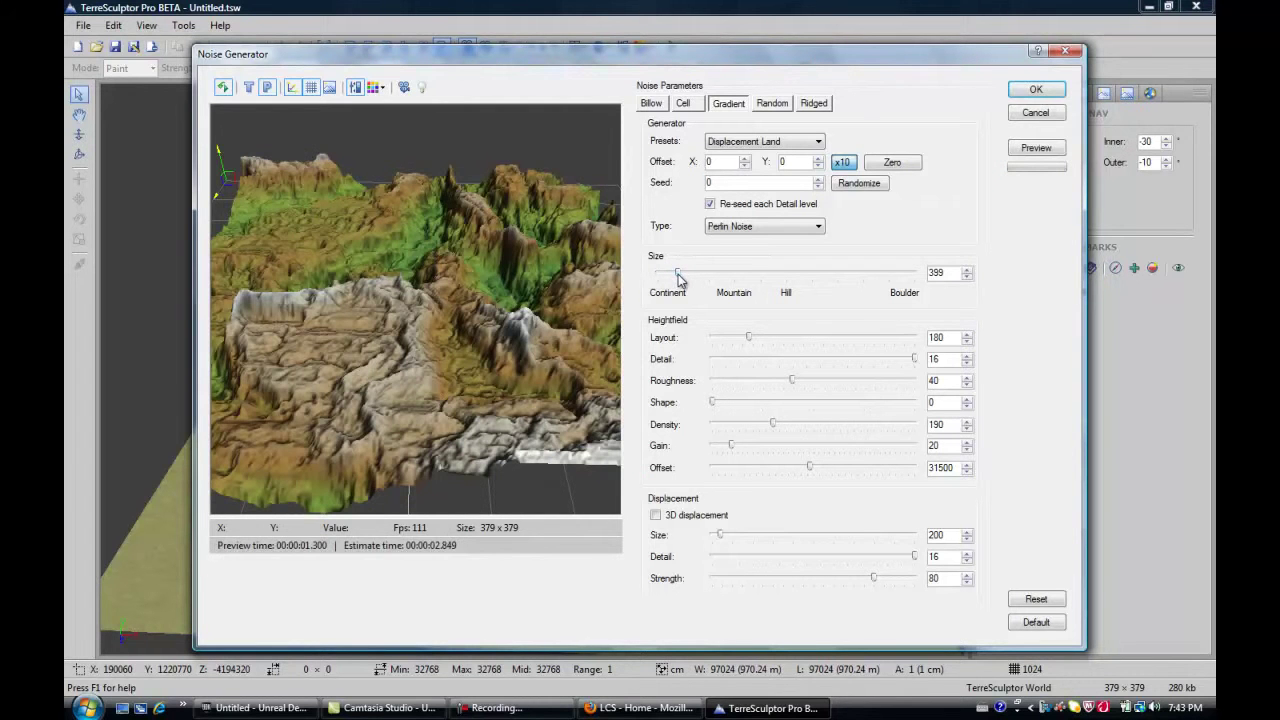
left_click_drag(678, 279, 676, 280)
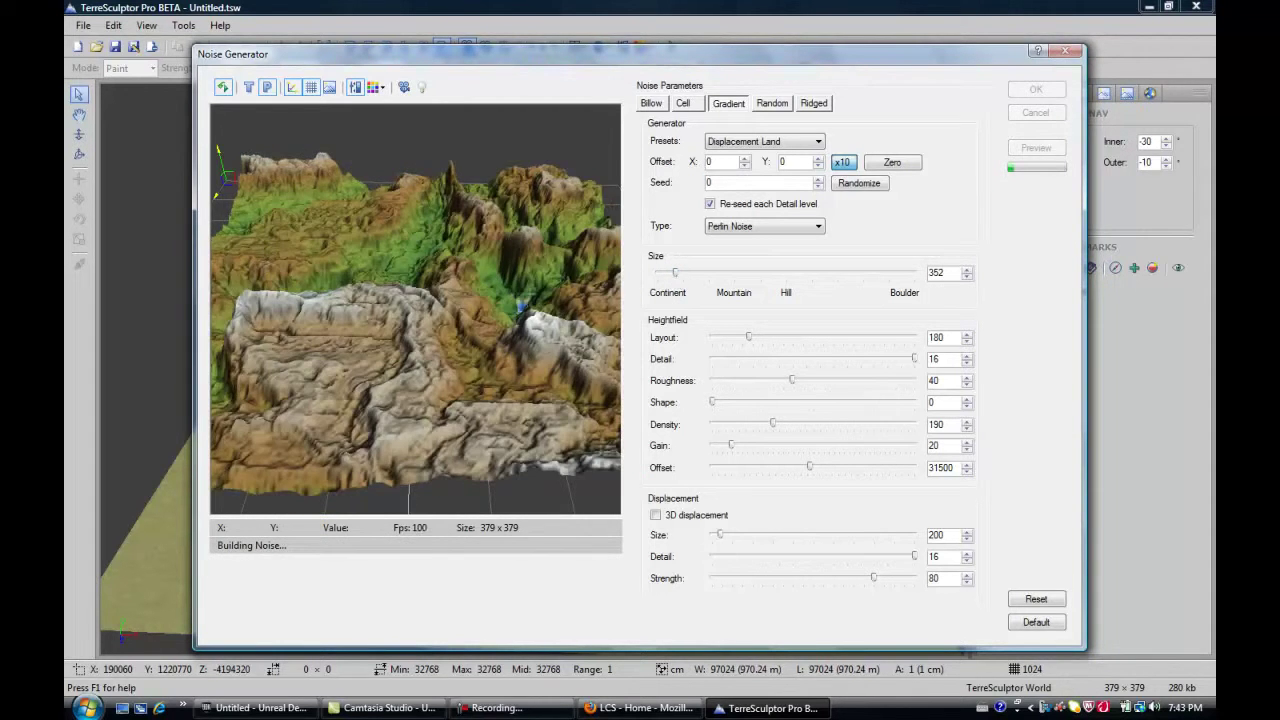
- Try a heightfield Layout of 708, set it to 806 and inspect the reshaped terrain in the preview
left_click_drag(433, 284, 854, 339)
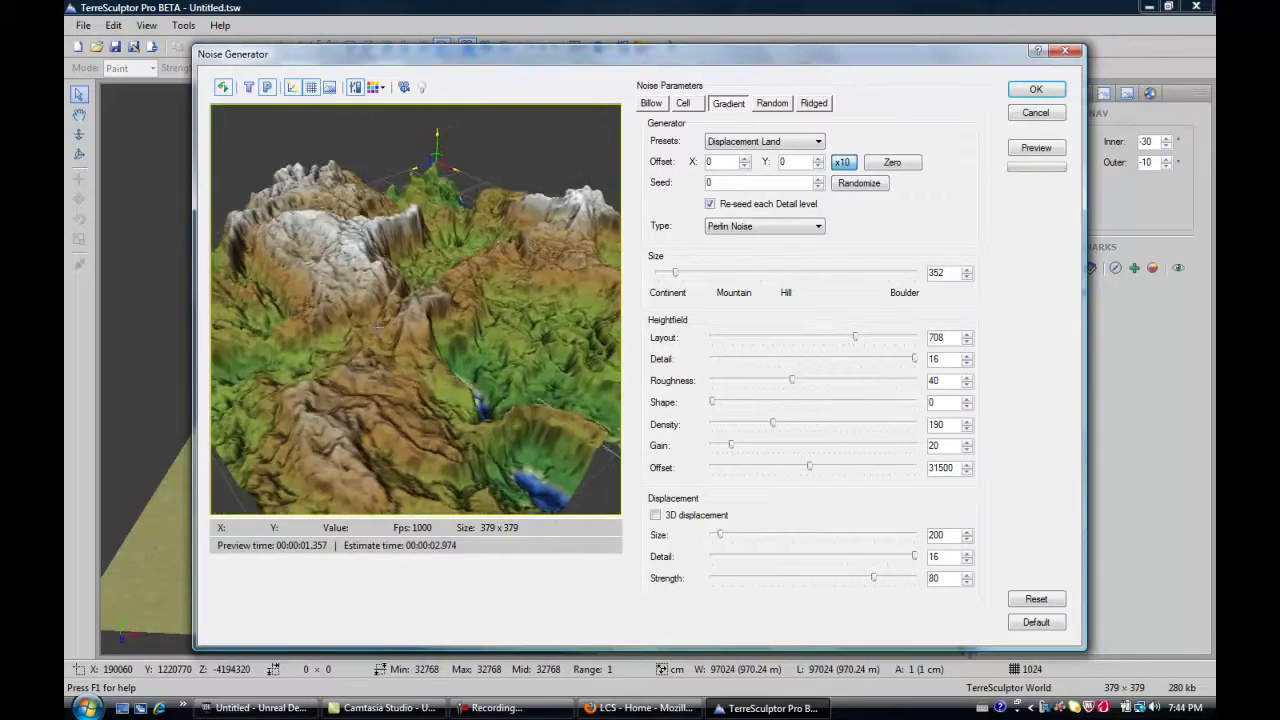
middle_click_drag(243, 323, 511, 363)
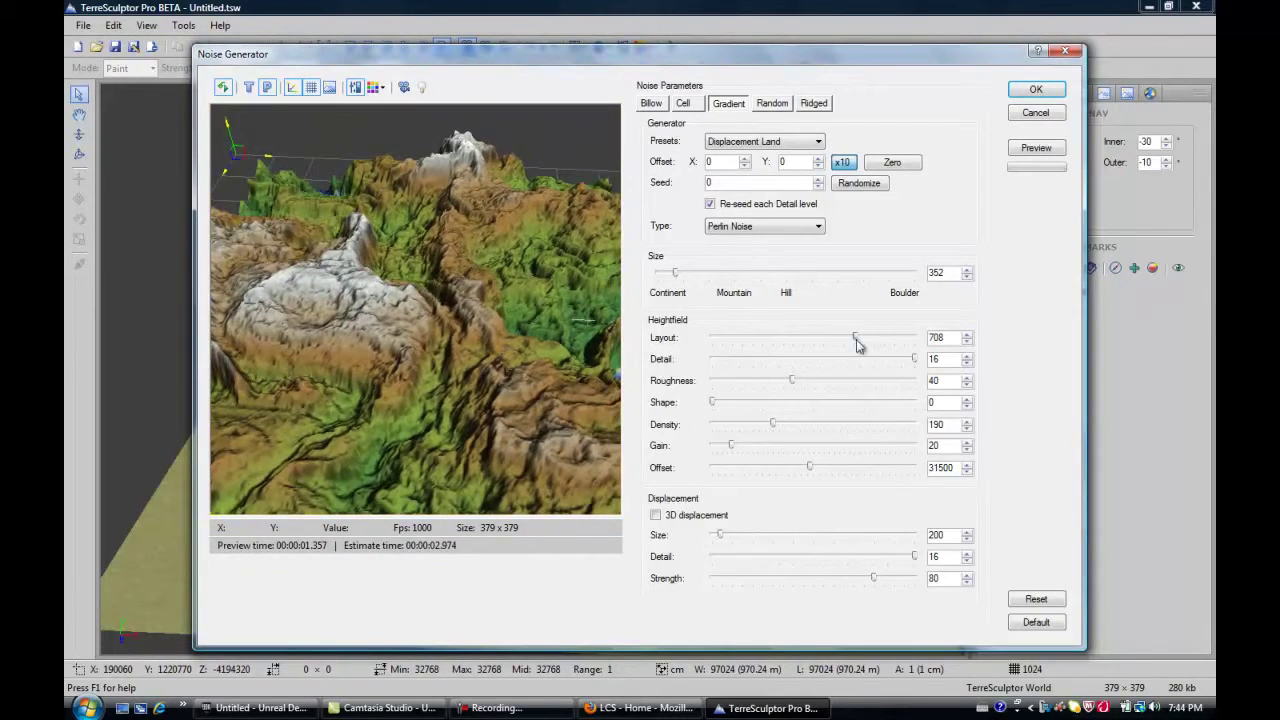
left_click_drag(855, 337, 875, 337)
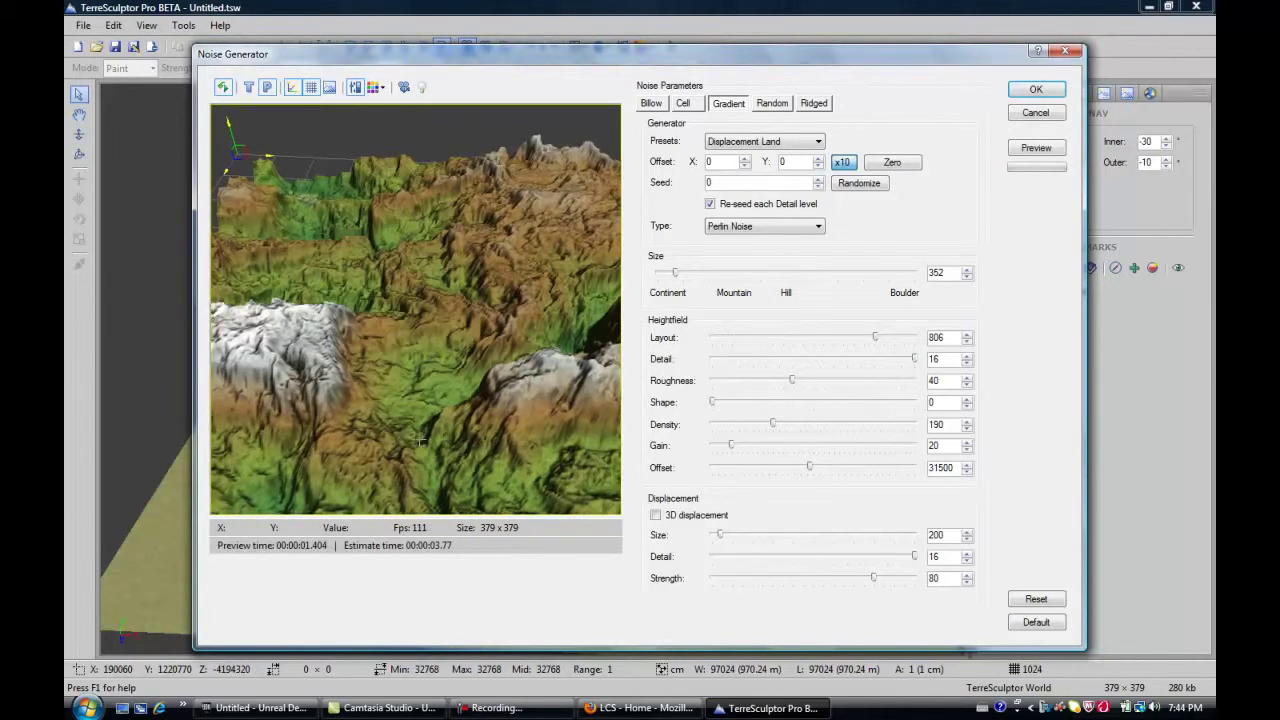
left_click_drag(425, 453, 377, 344)
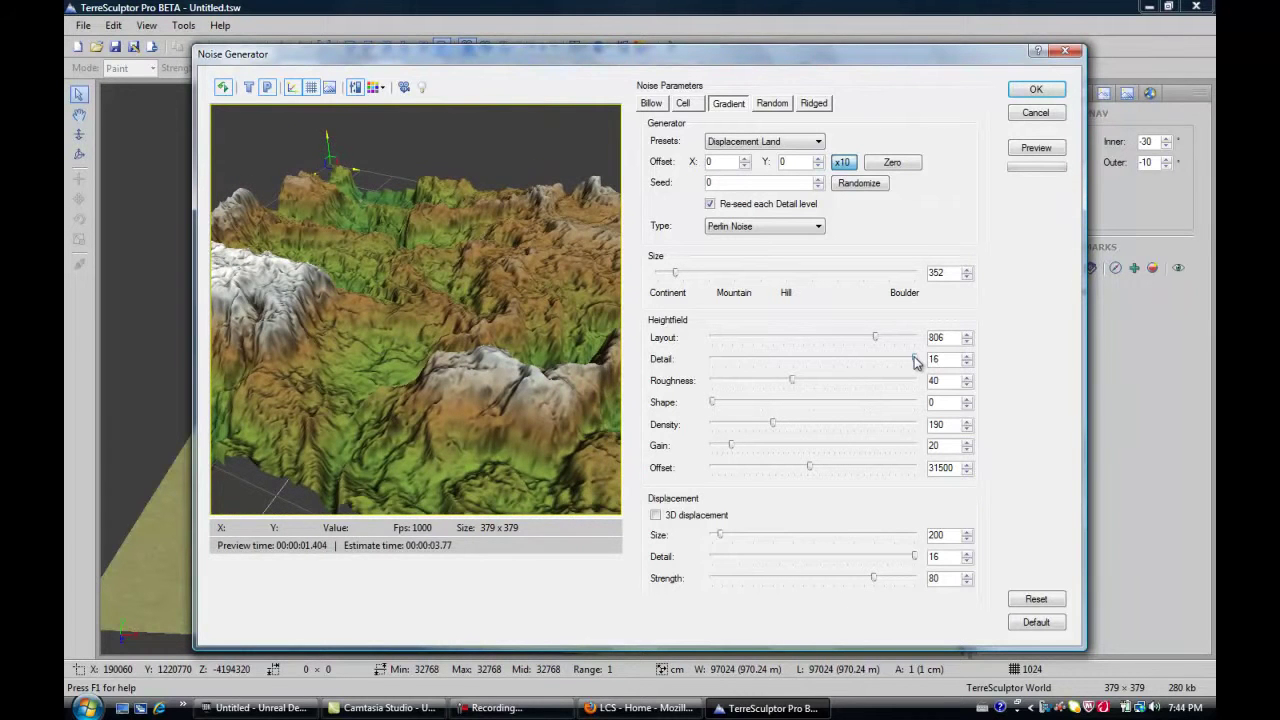
- Try a heightfield Detail of 1 in the preview and restore it to 16
left_click_drag(914, 357, 711, 359)
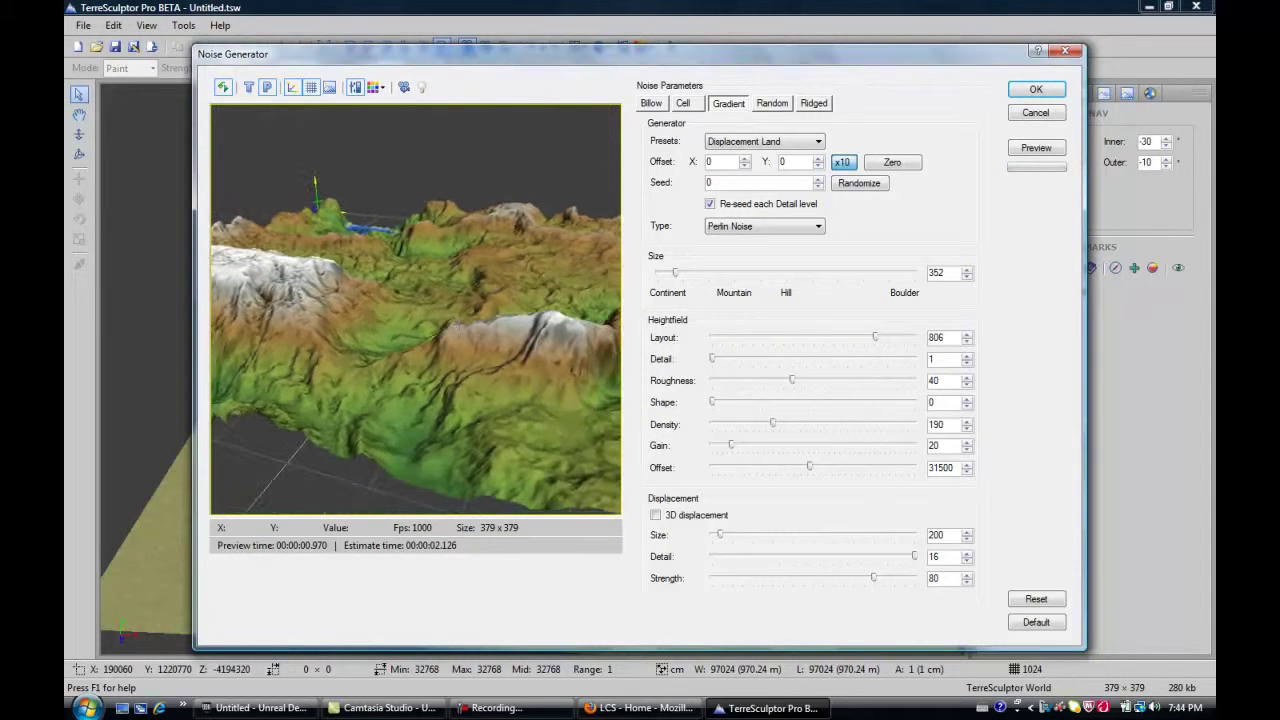
left_click_drag(520, 290, 452, 378)
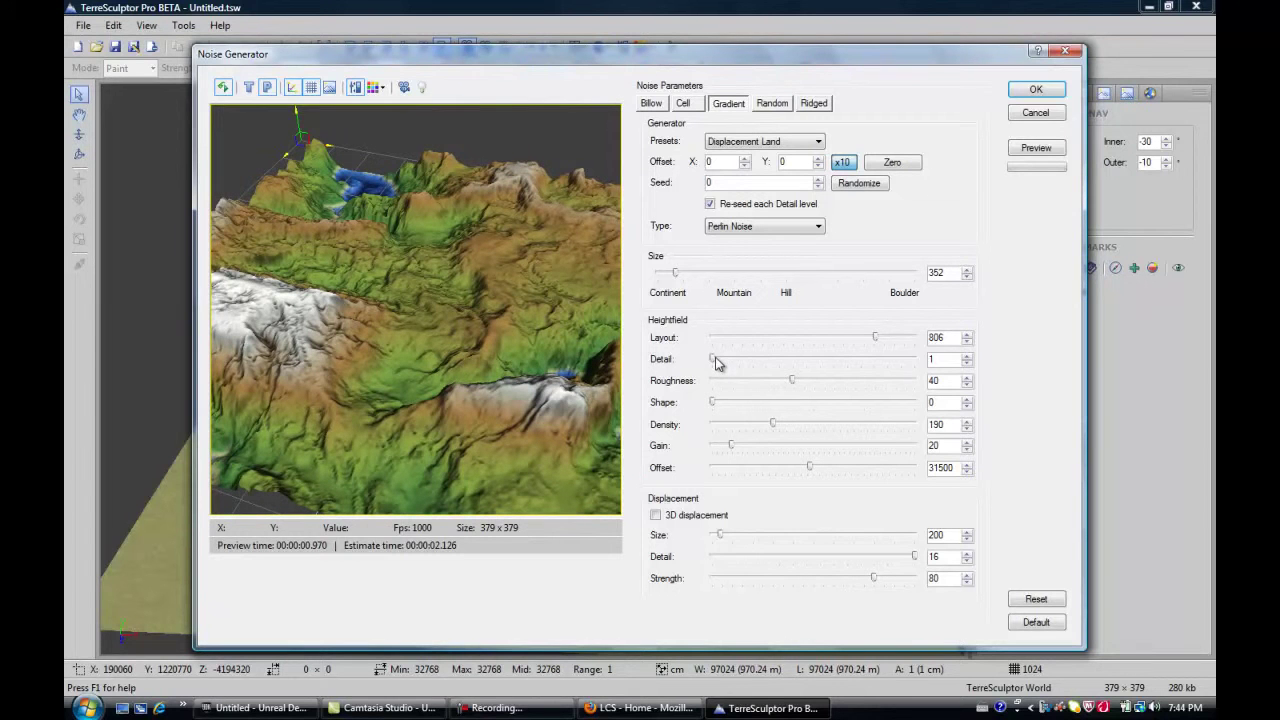
left_click_drag(717, 363, 913, 360)
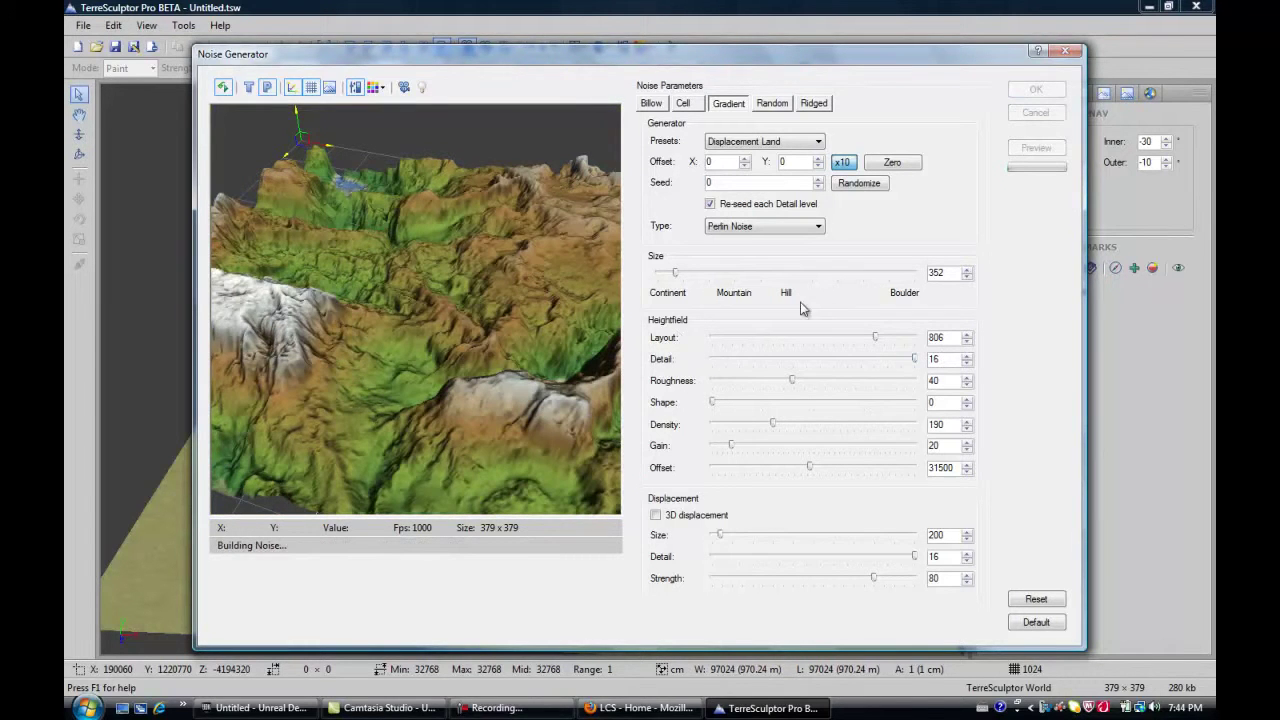
left_click_drag(360, 330, 256, 325)
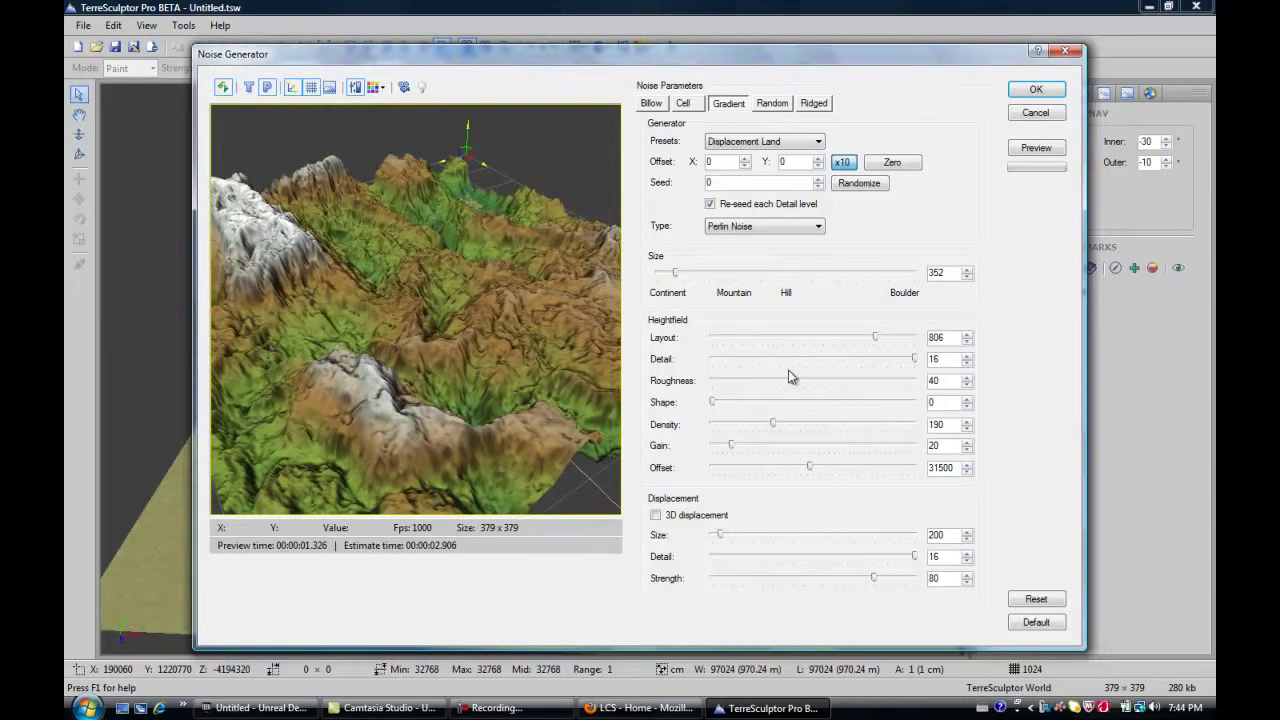
- Compare the terrain at Roughness 100, 1 and 26, and settle on a Roughness of 10
left_click_drag(797, 385, 966, 394)
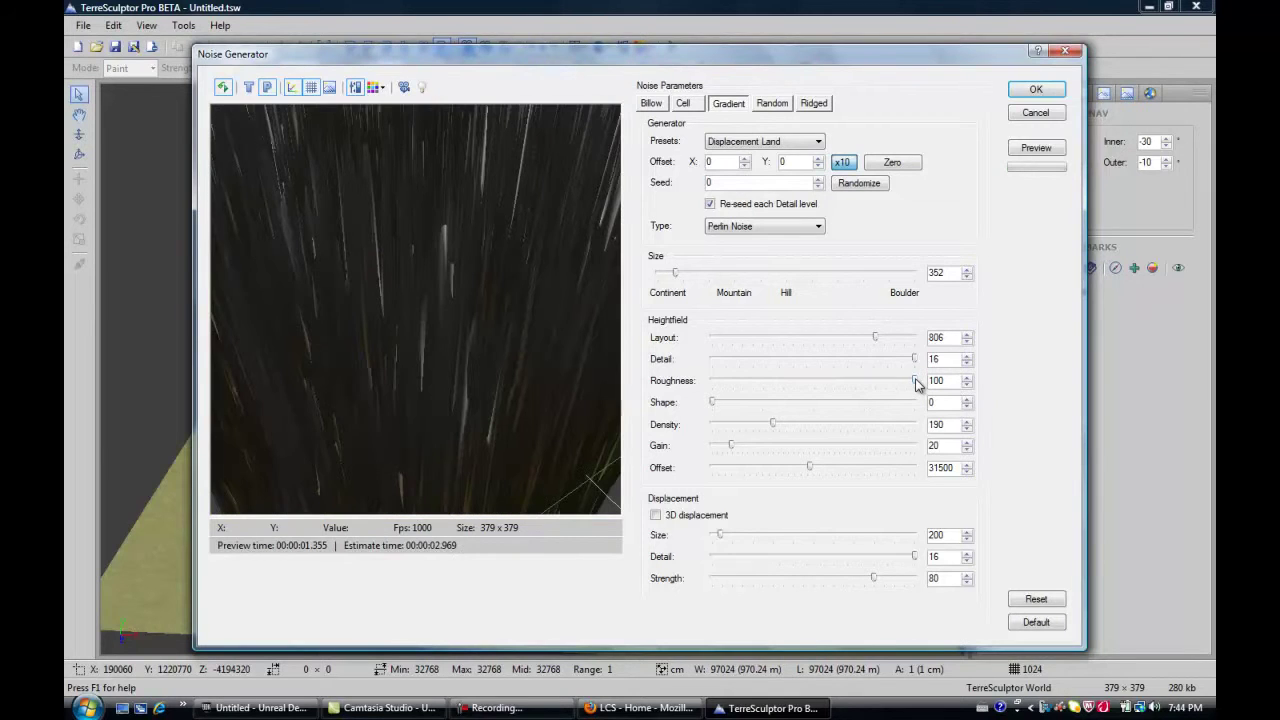
left_click_drag(918, 385, 510, 394)
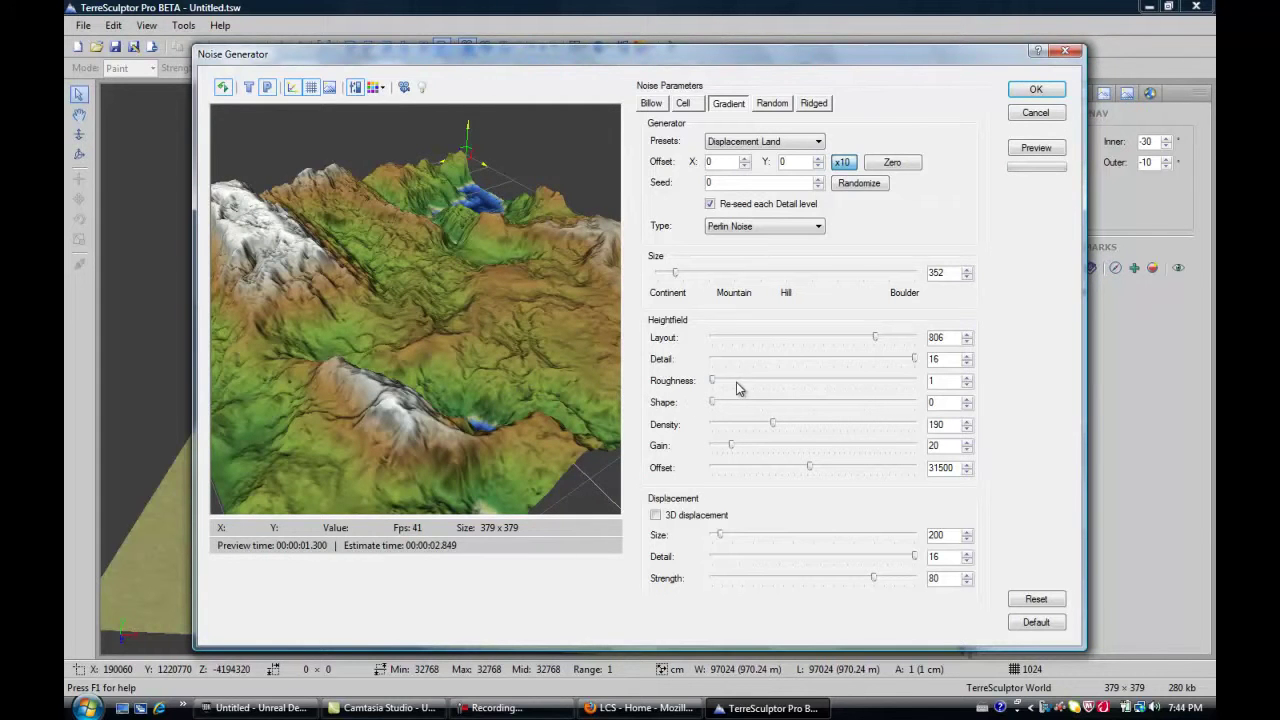
left_click_drag(712, 383, 762, 381)
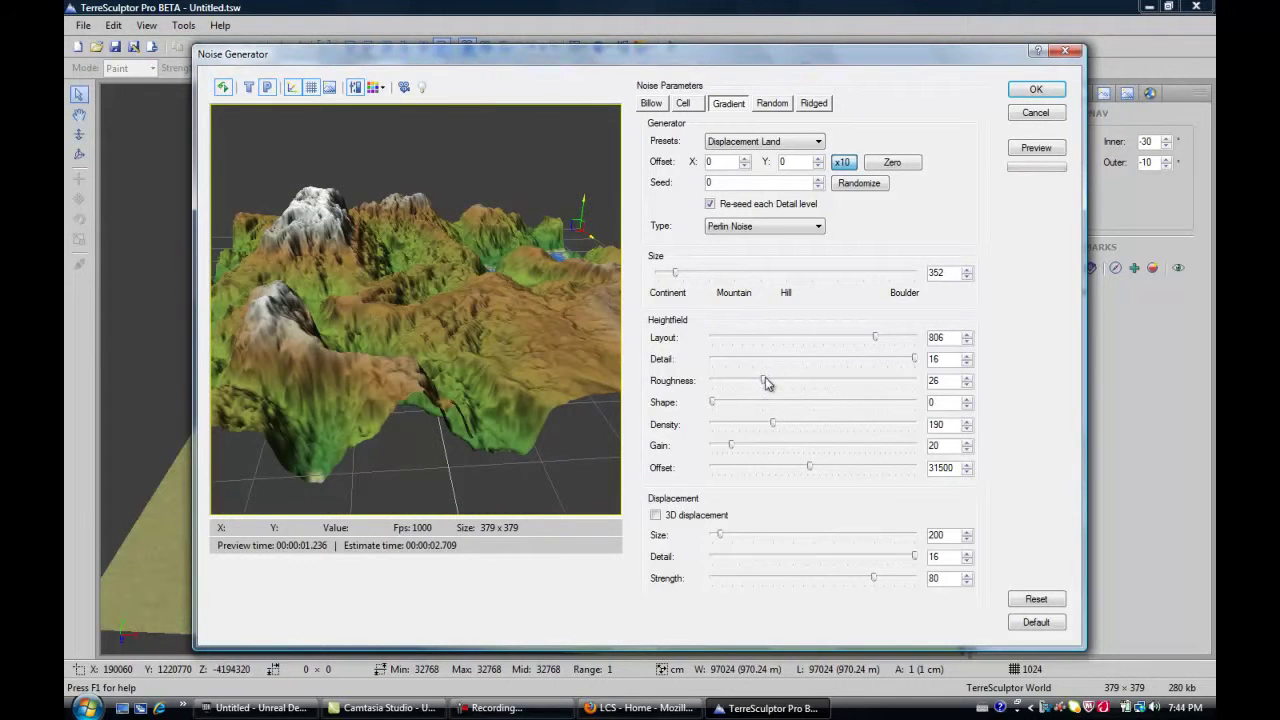
left_click_drag(765, 384, 730, 380)
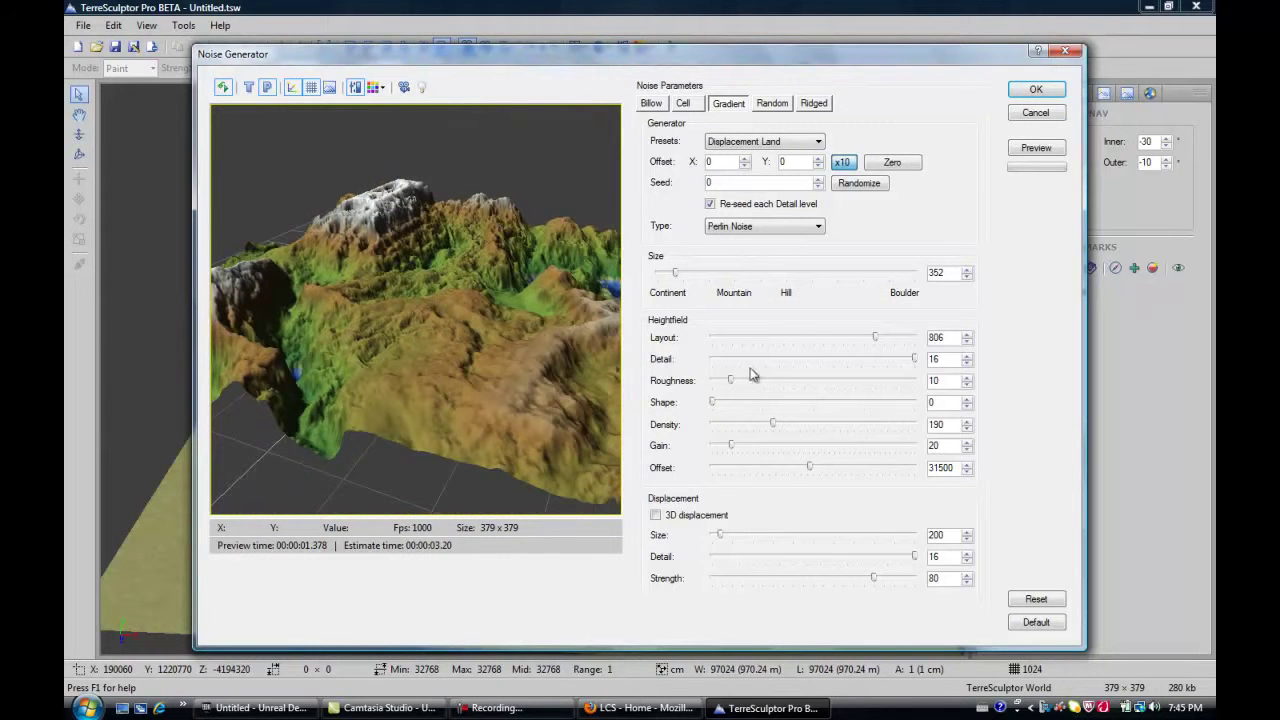
- Compare the terrain at Density 285, 100, 400 and 142, and settle on a Density of 115
left_click_drag(773, 425, 838, 425)
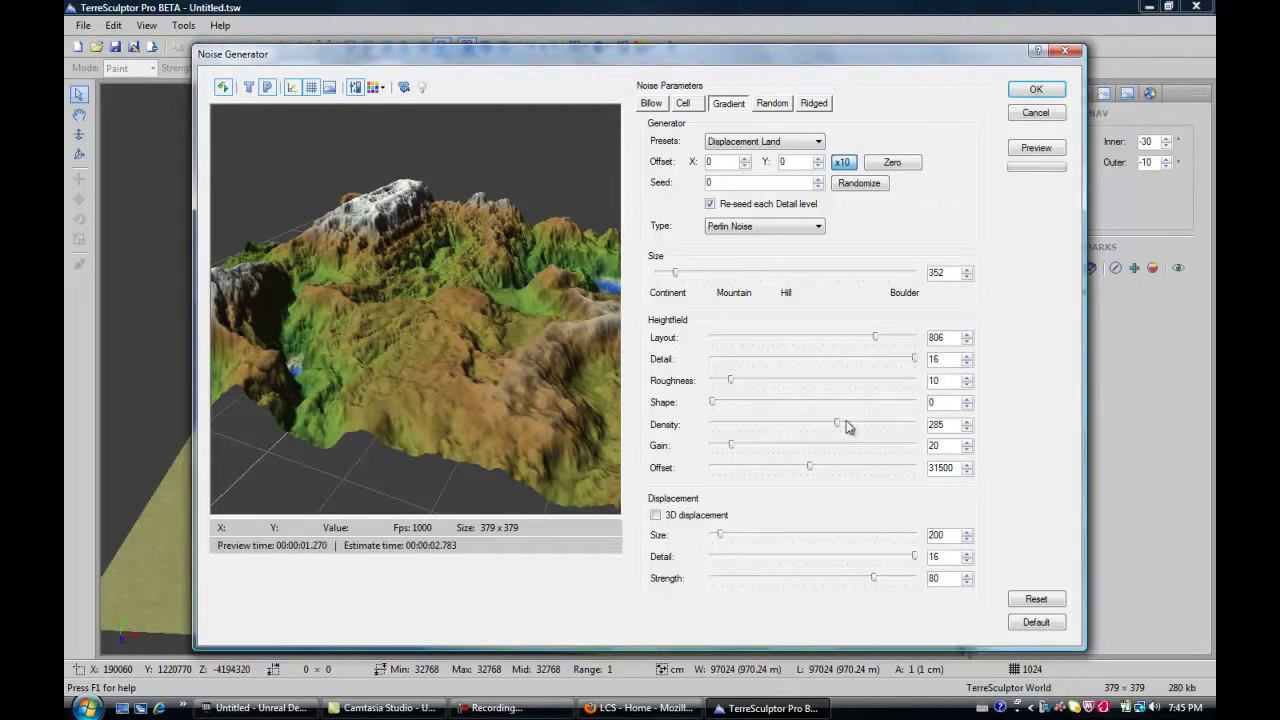
left_click_drag(842, 429, 718, 430)
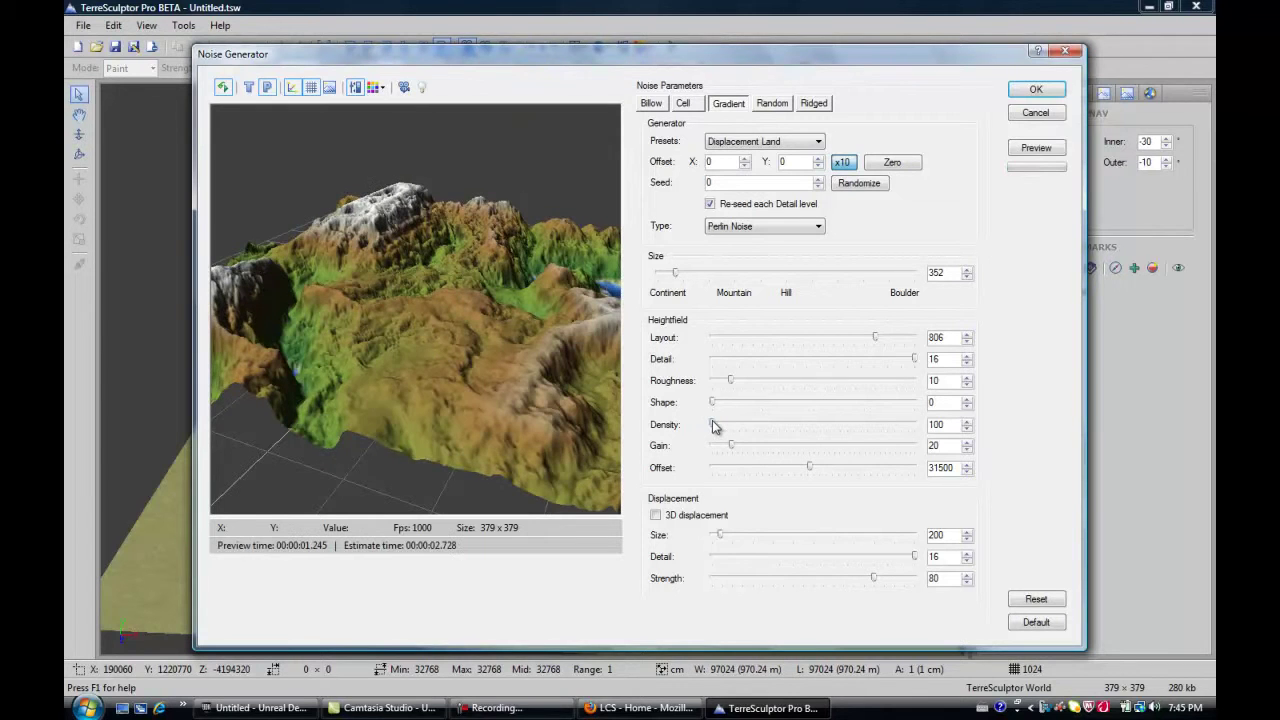
left_click_drag(714, 427, 946, 428)
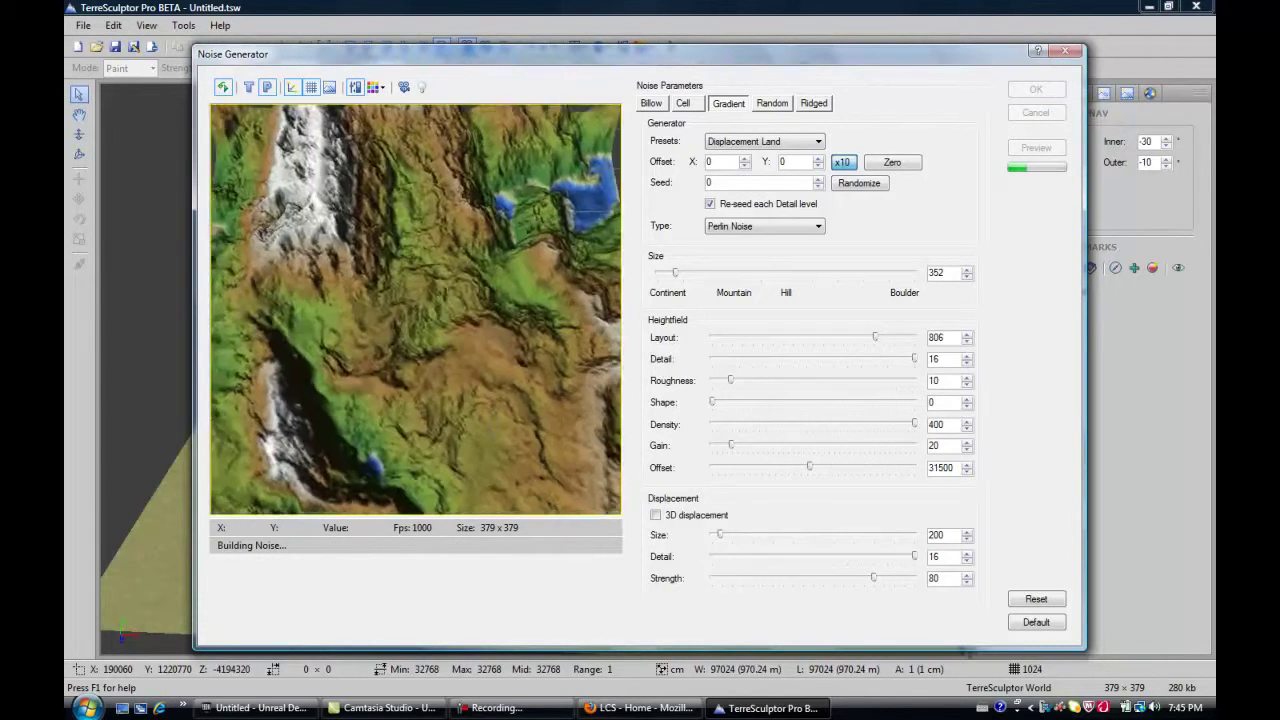
left_click_drag(500, 328, 476, 419)
left_click_drag(913, 423, 741, 421)
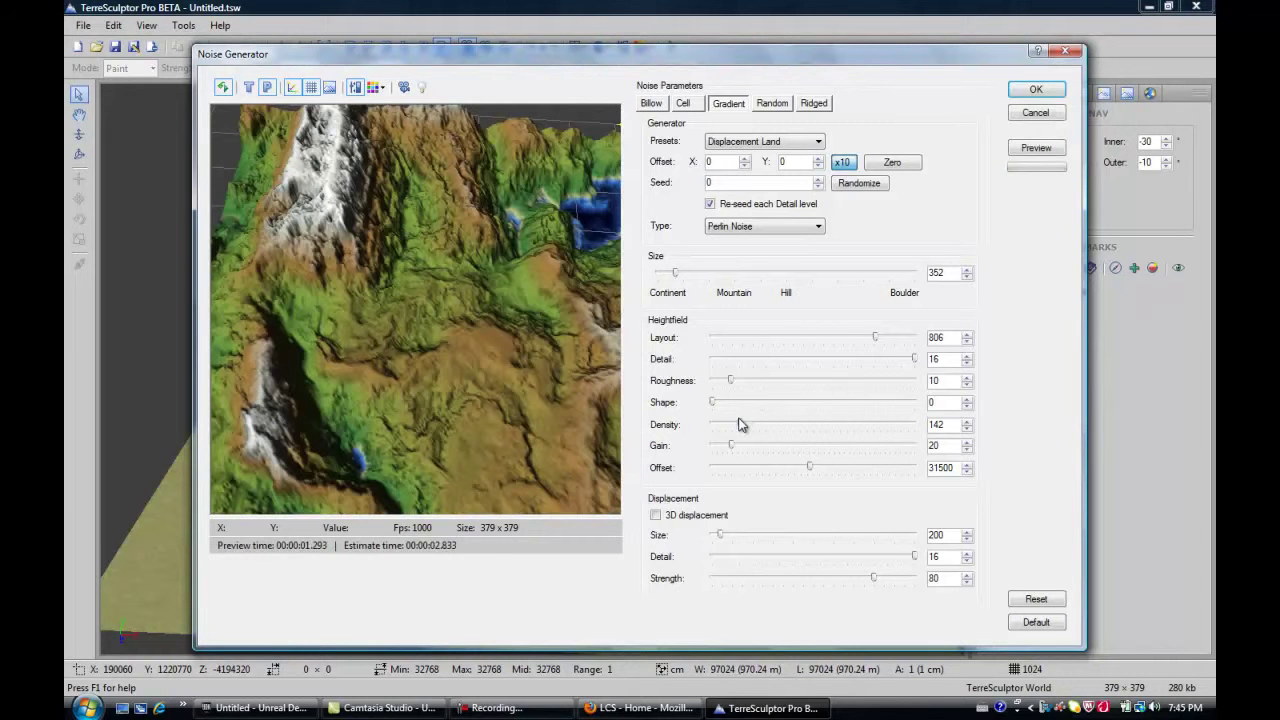
left_click_drag(740, 423, 723, 424)
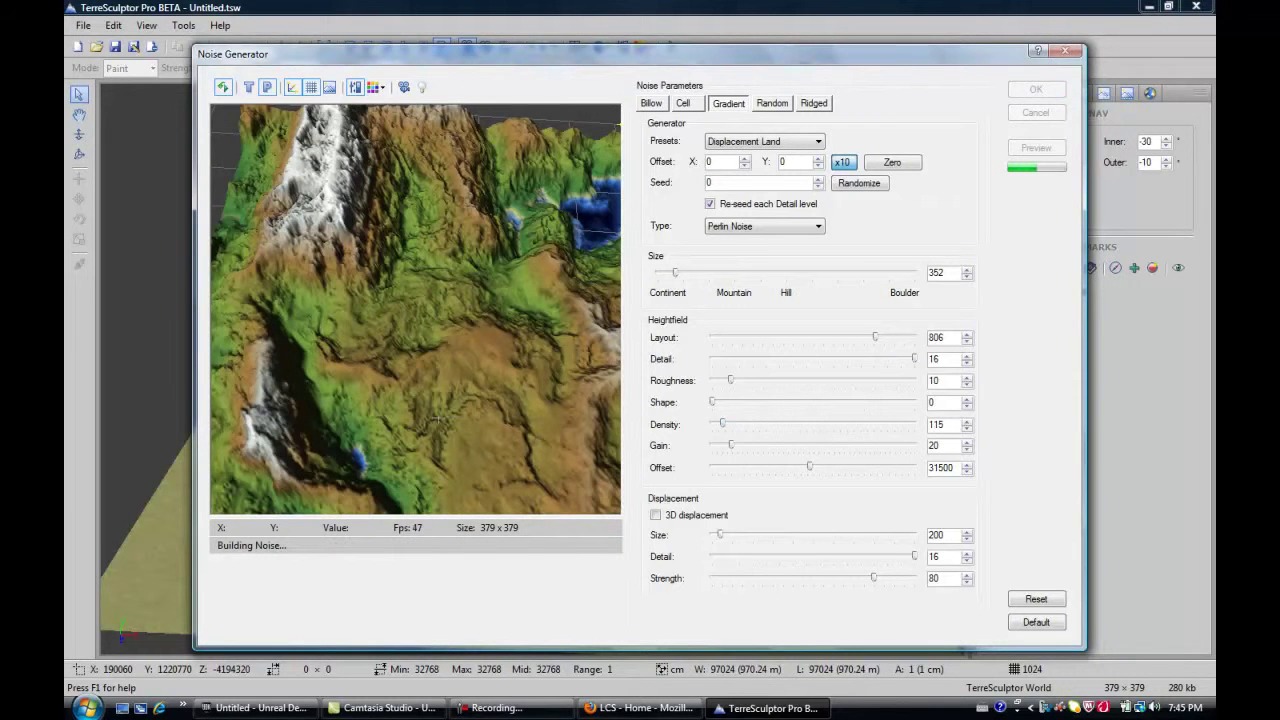
left_click_drag(468, 430, 551, 288)
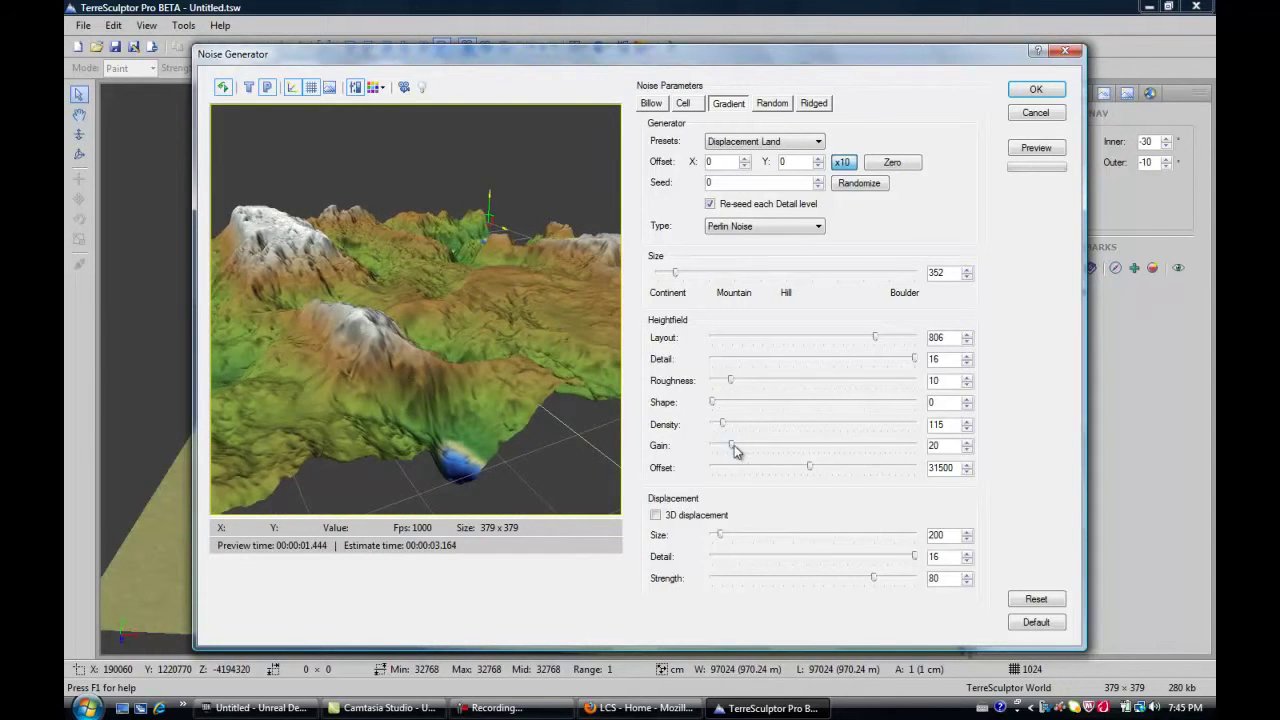
- Compare the terrain at heightfield Gain 200 and 14, and settle on a Gain of 12
left_click_drag(731, 446, 925, 452)
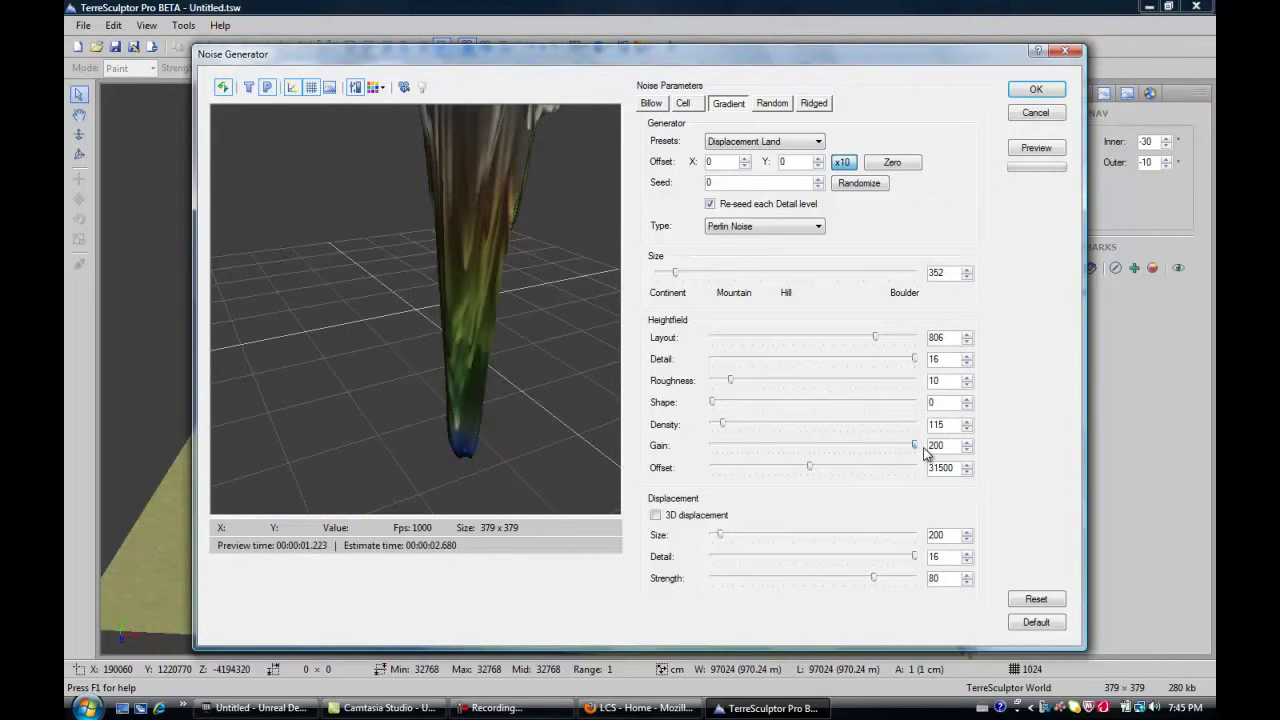
left_click_drag(920, 449, 727, 451)
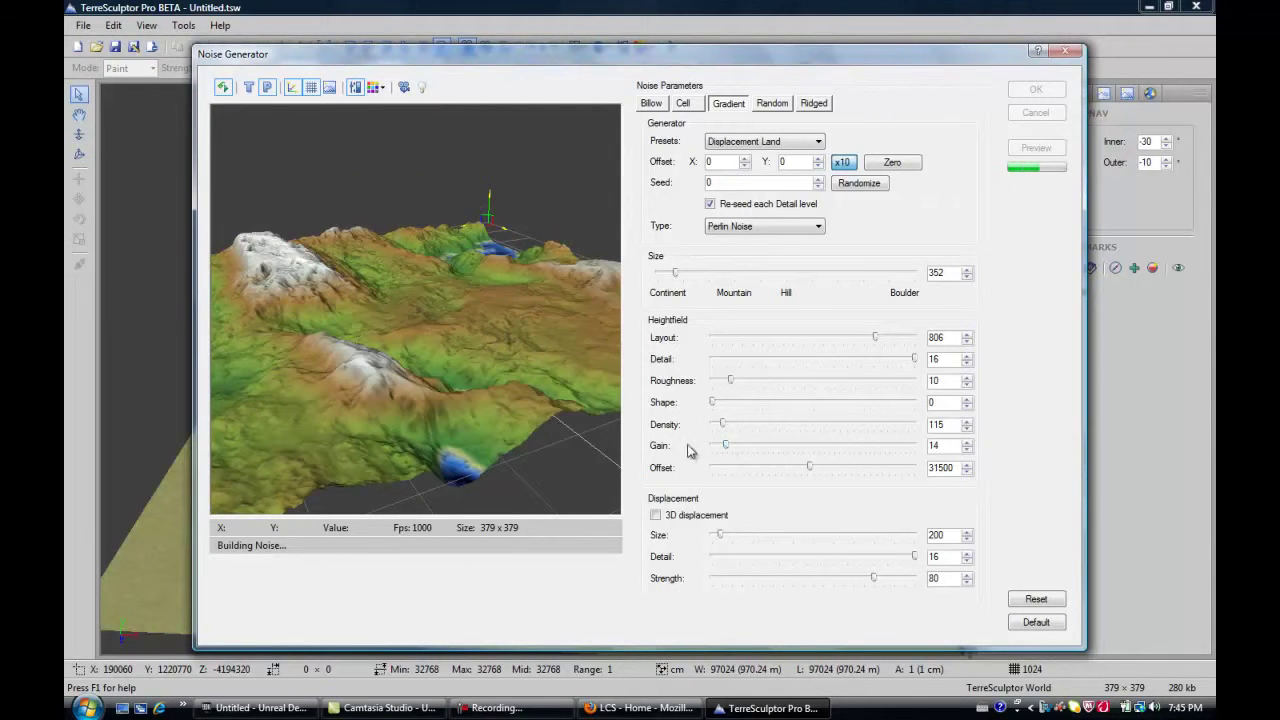
left_click_drag(440, 425, 473, 420)
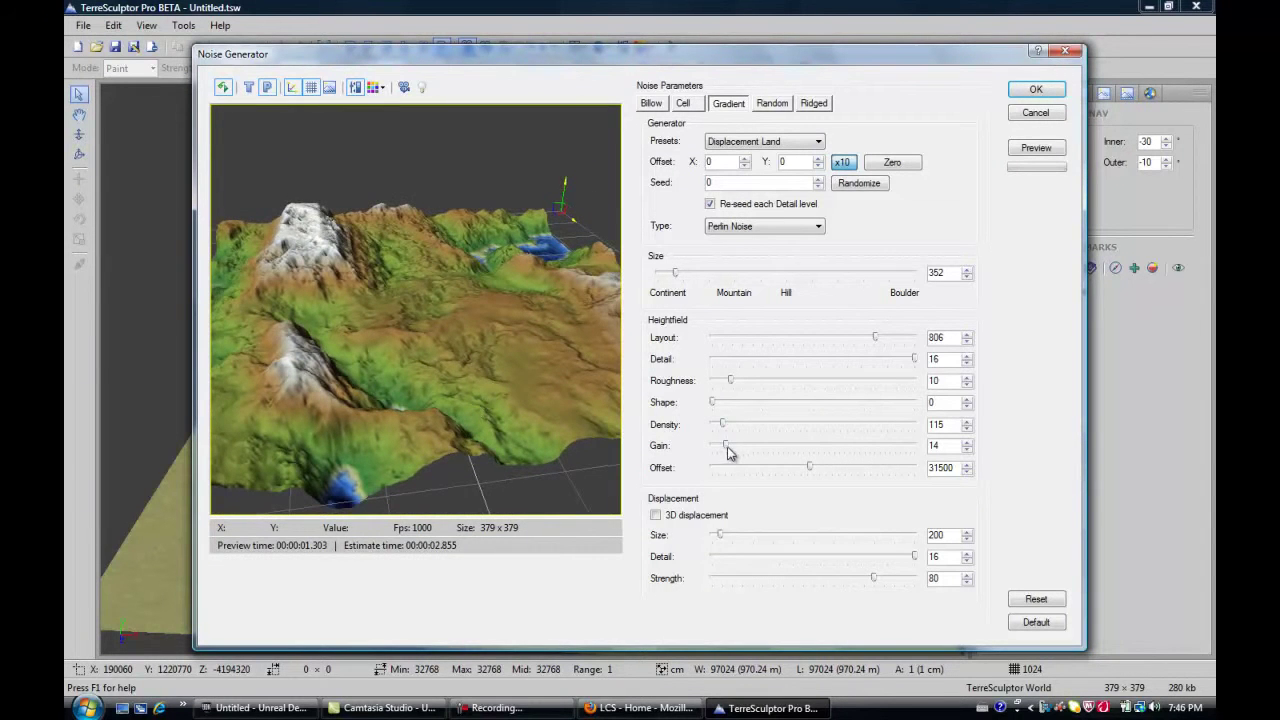
left_click_drag(728, 449, 727, 451)
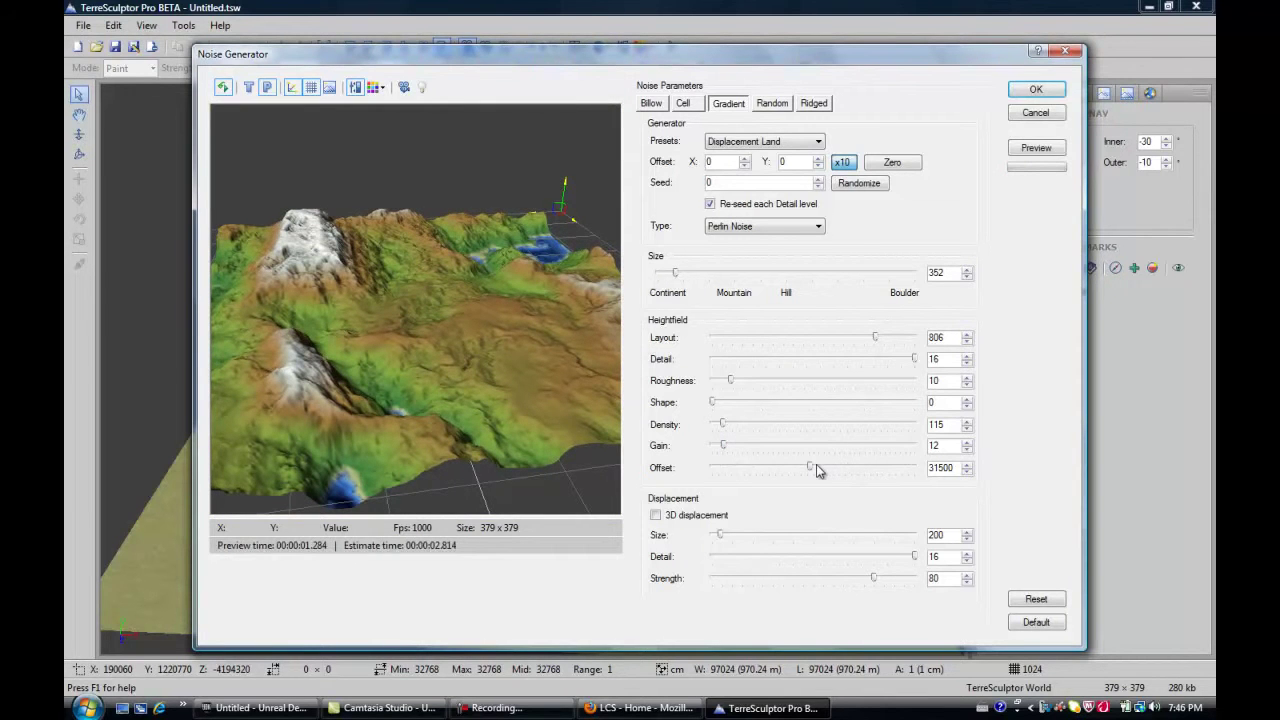
- Compare the terrain at heightfield Offsets between 13470 and 51806, and settle on an Offset of 31861
left_click_drag(811, 468, 853, 468)
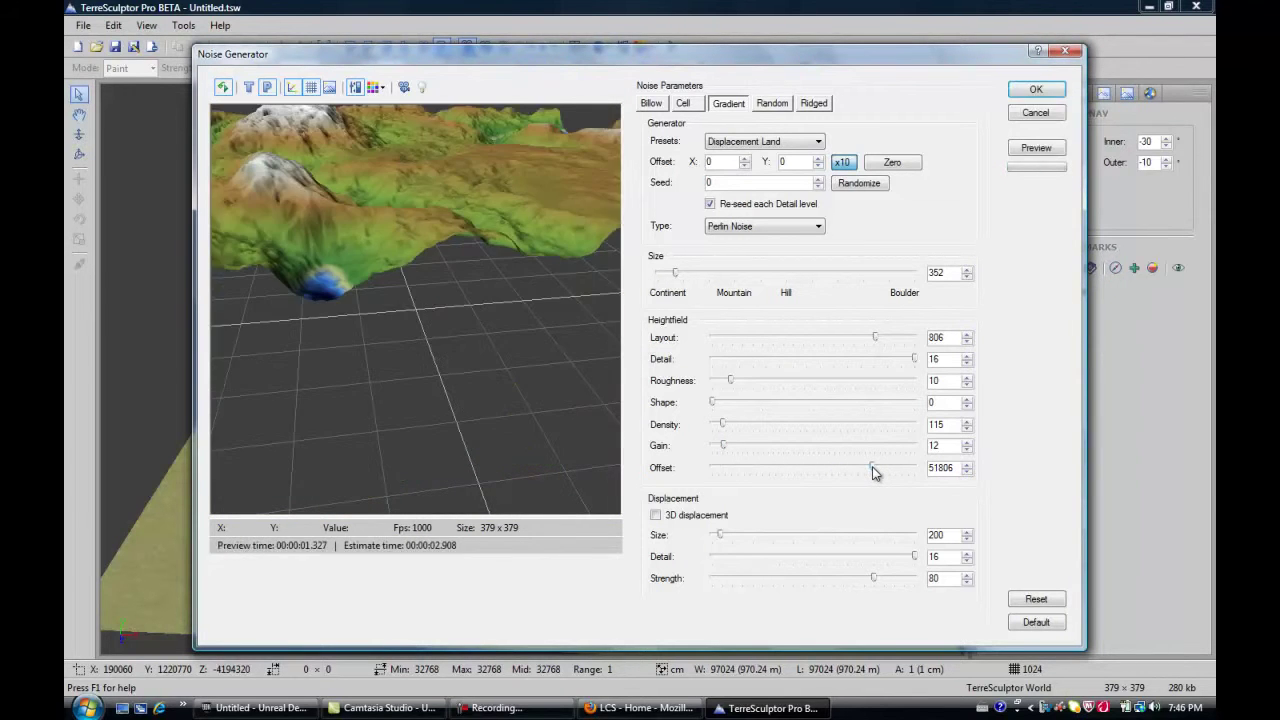
left_click_drag(872, 467, 755, 467)
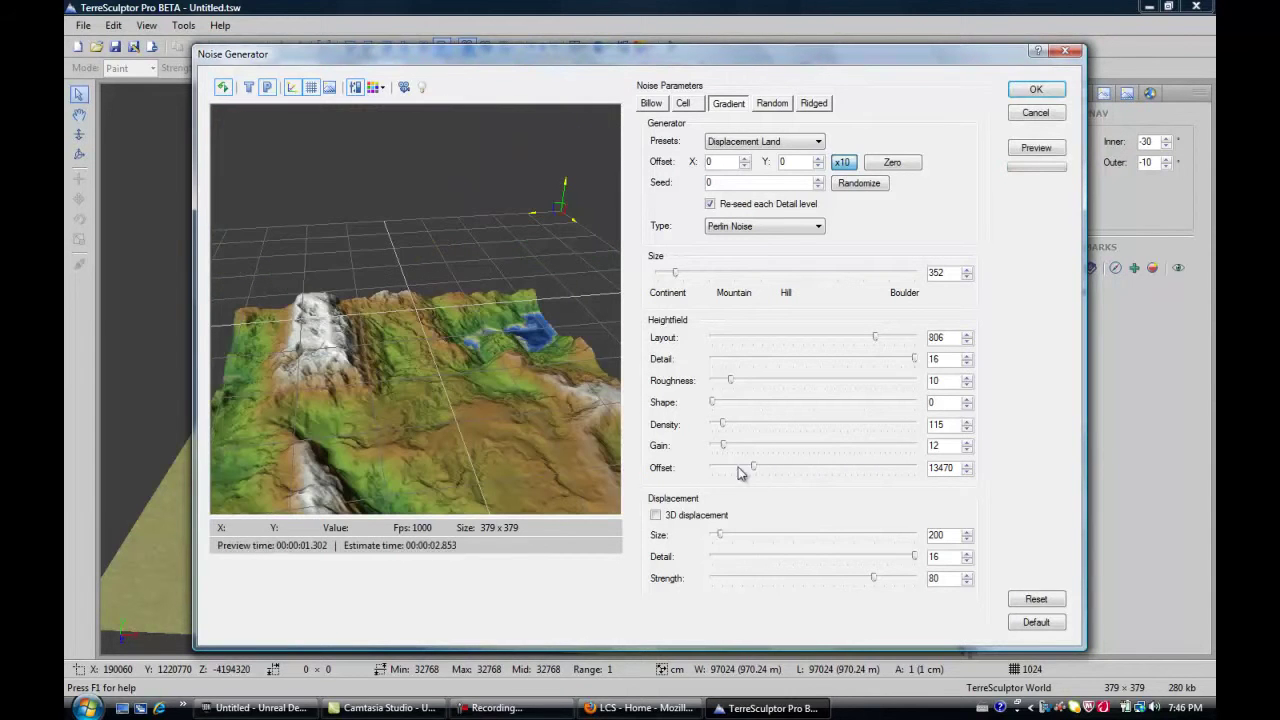
left_click_drag(761, 467, 790, 468)
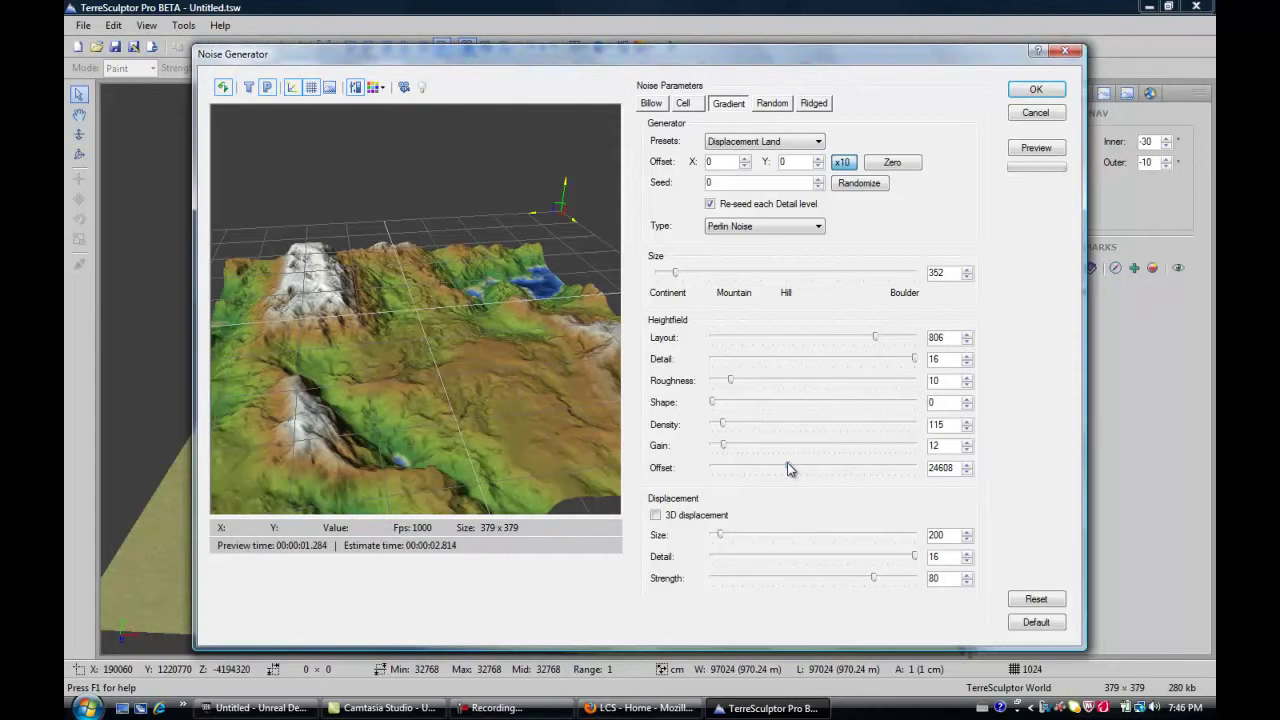
left_click_drag(787, 465, 831, 473)
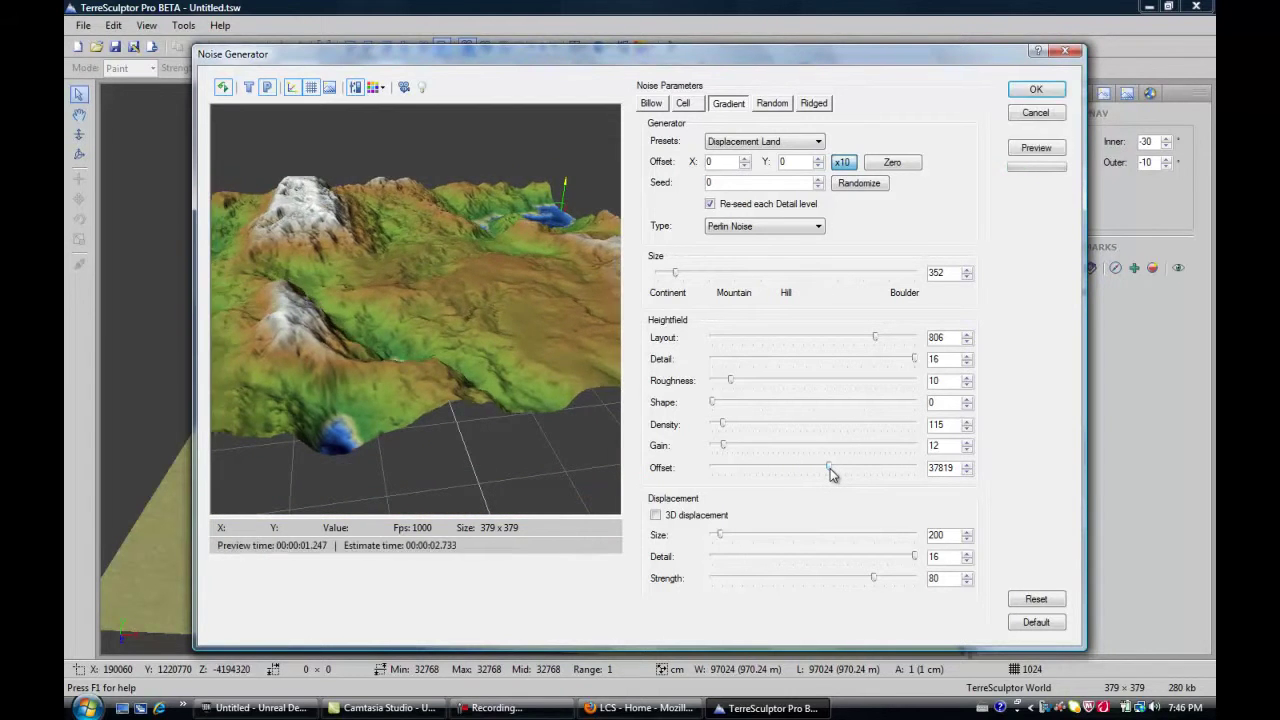
left_click_drag(830, 470, 791, 470)
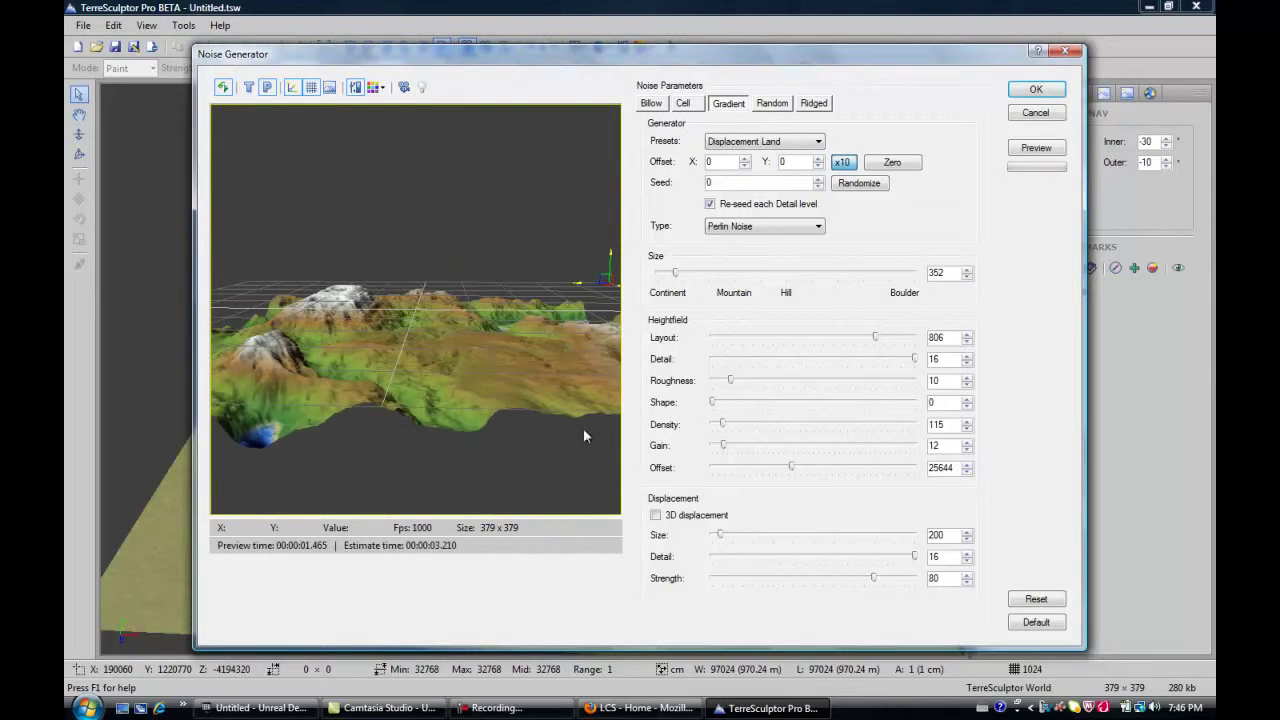
left_click_drag(789, 470, 810, 472)
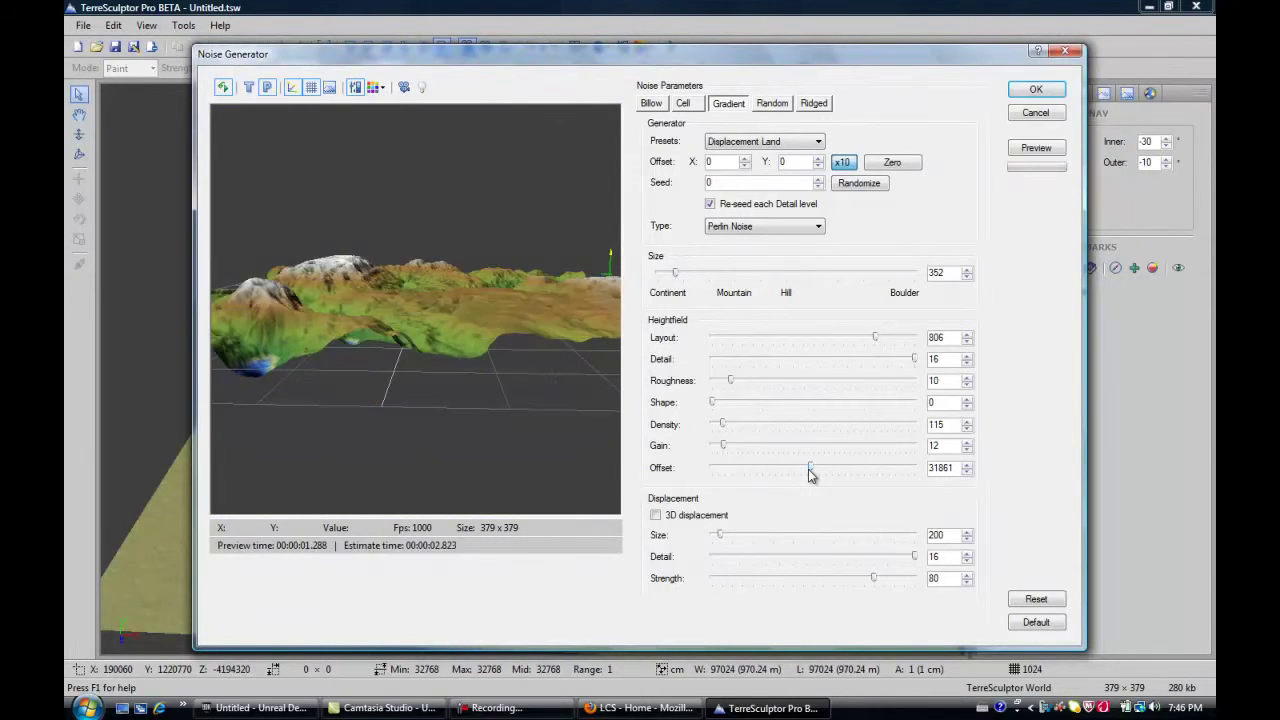
- Check the noise preview, apply the Gradient noise to the heightmap and inspect the generated terrain in the main viewport
left_click_drag(416, 320, 392, 300)
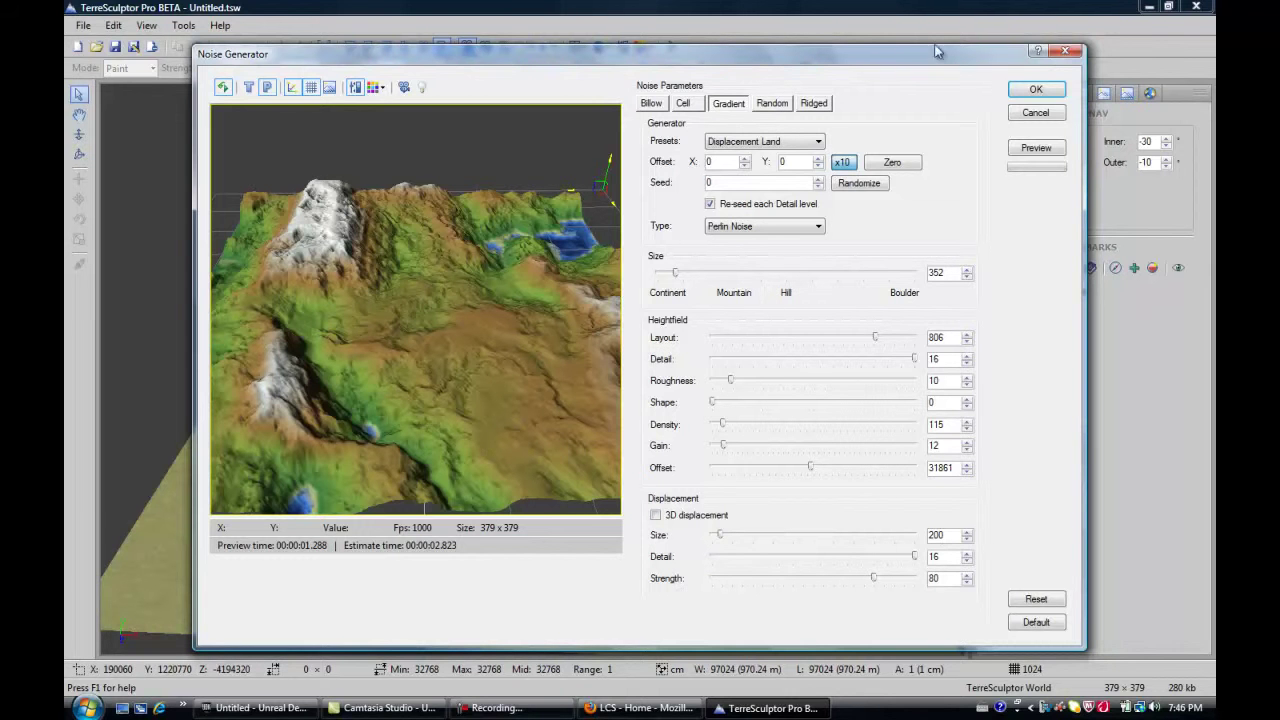
left_click_drag(440, 300, 293, 324)
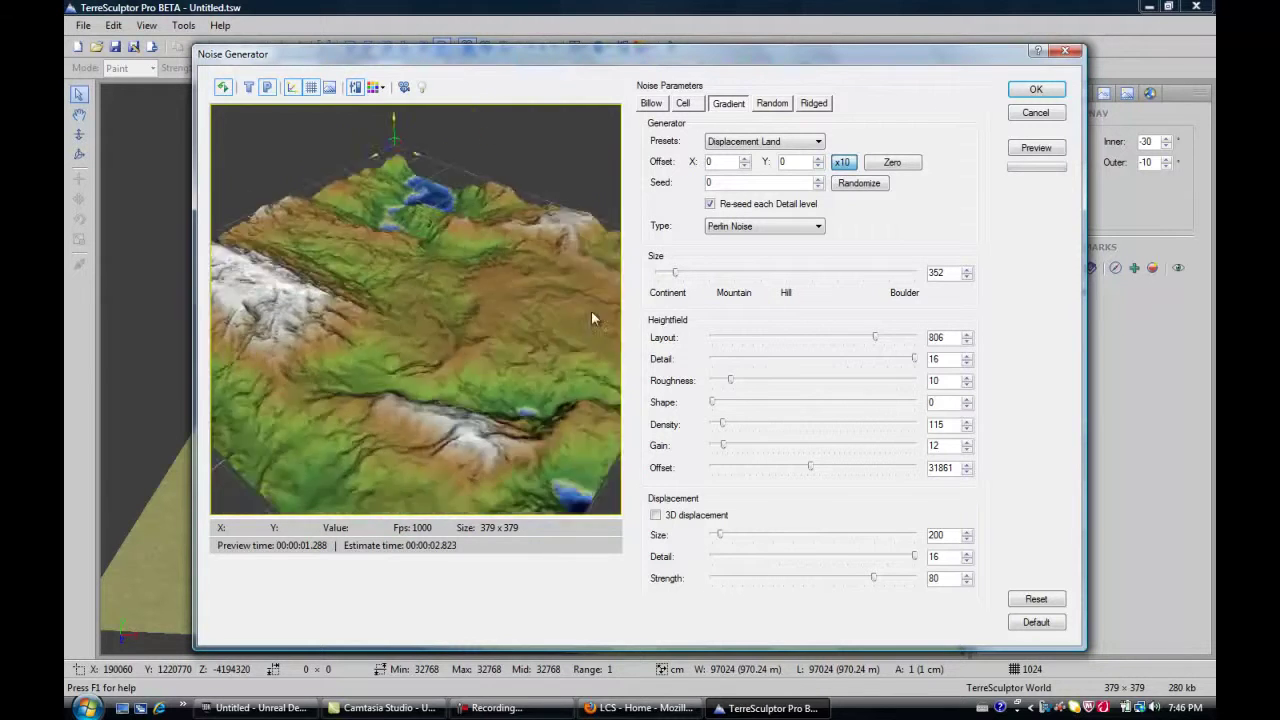
left_click(1036, 89)
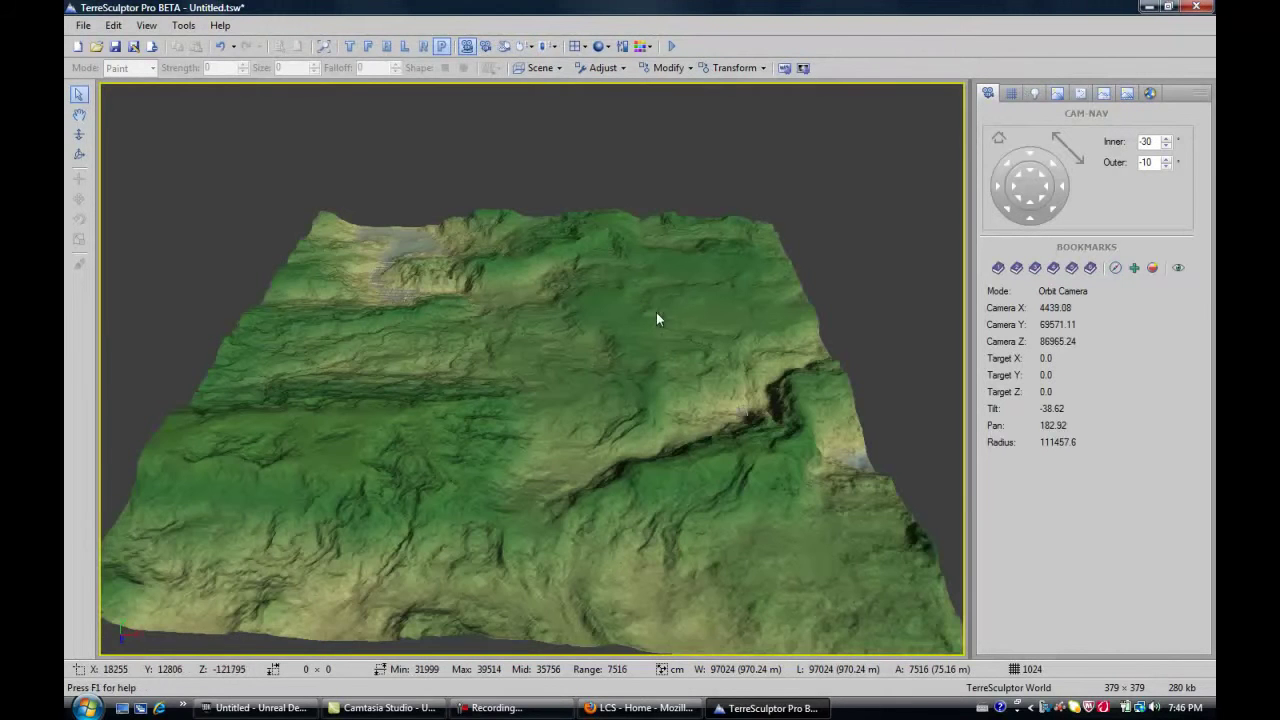
middle_click_drag(536, 370, 645, 325)
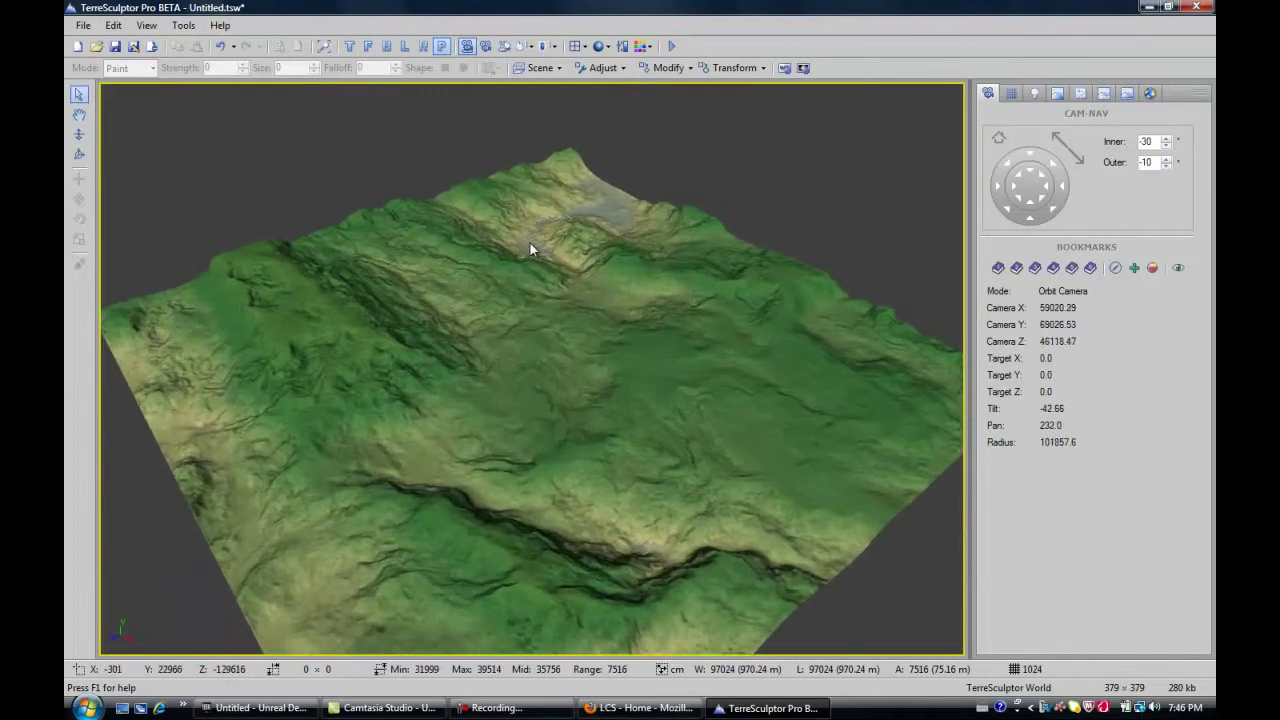
scroll(529, 243, "up", 4)
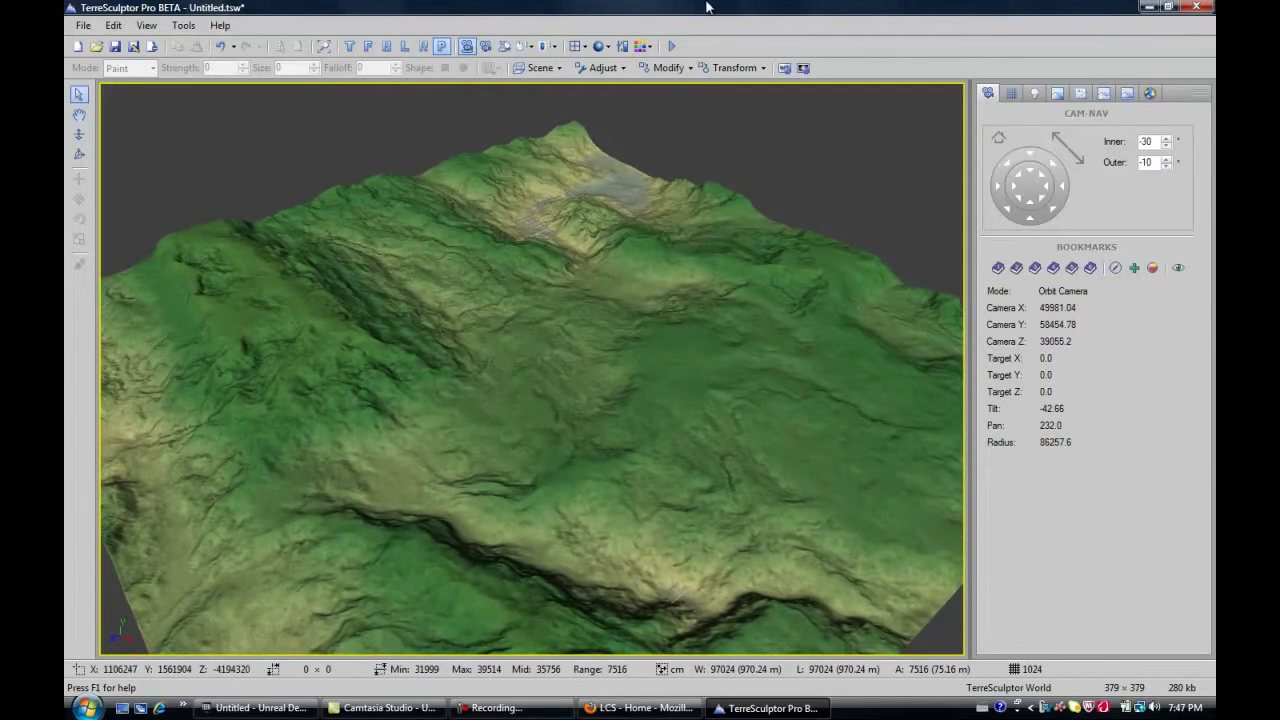
- Modify the terrain's altitude to a High Altitude of 42639 and a Low Altitude of 33111
left_click(666, 73)
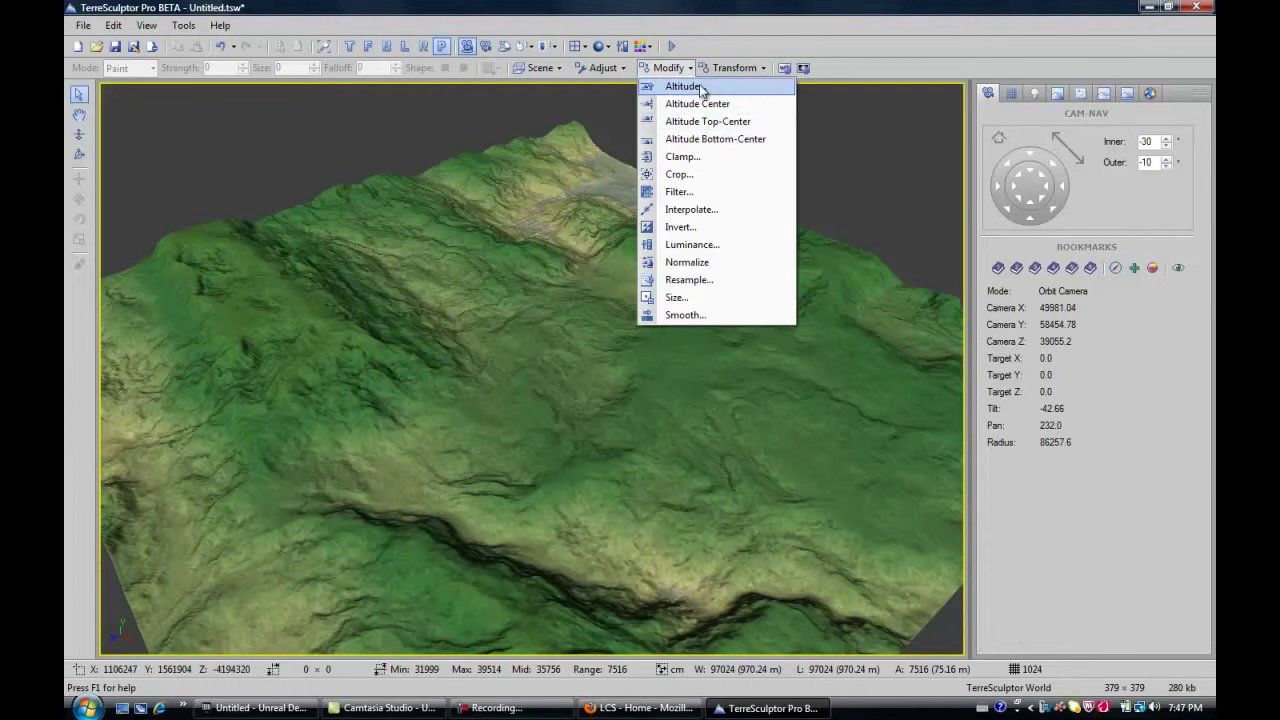
left_click(697, 84)
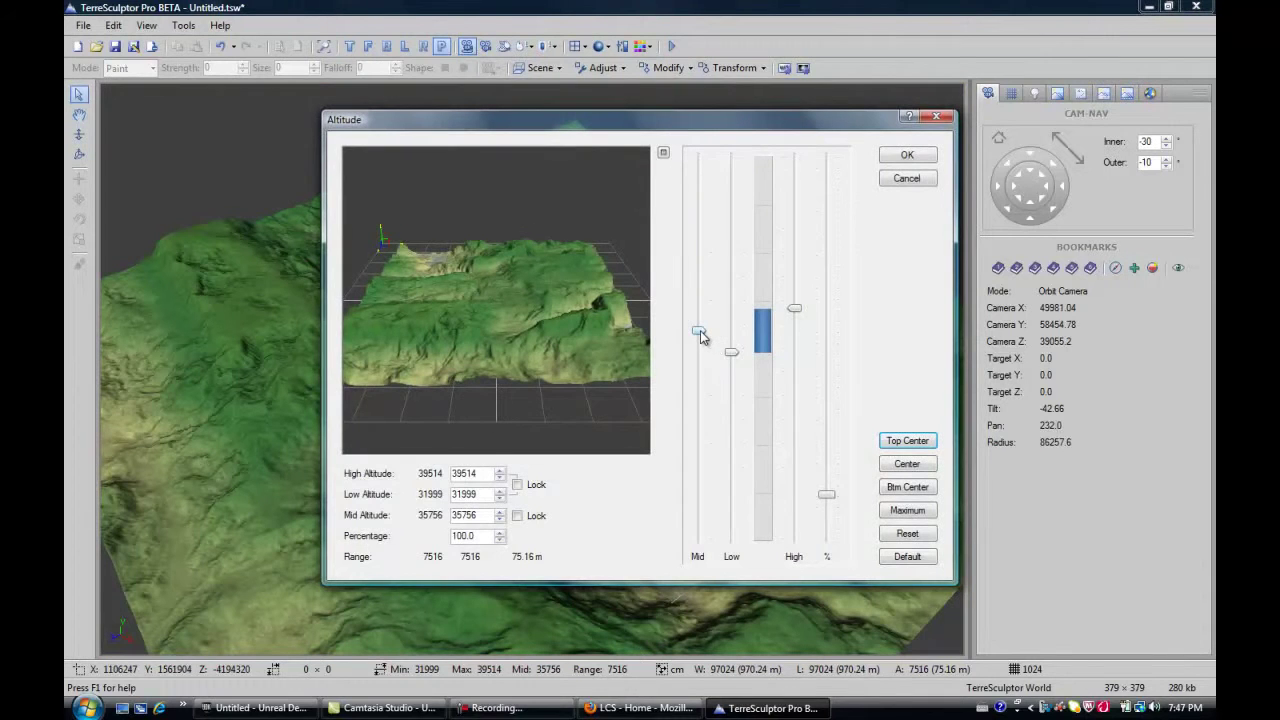
mouse_move(700, 336)
left_mouse_down()
mouse_move(700, 274)
mouse_move(700, 382)
mouse_move(697, 263)
mouse_move(697, 319)
left_mouse_up()
left_click_drag(508, 297, 548, 427)
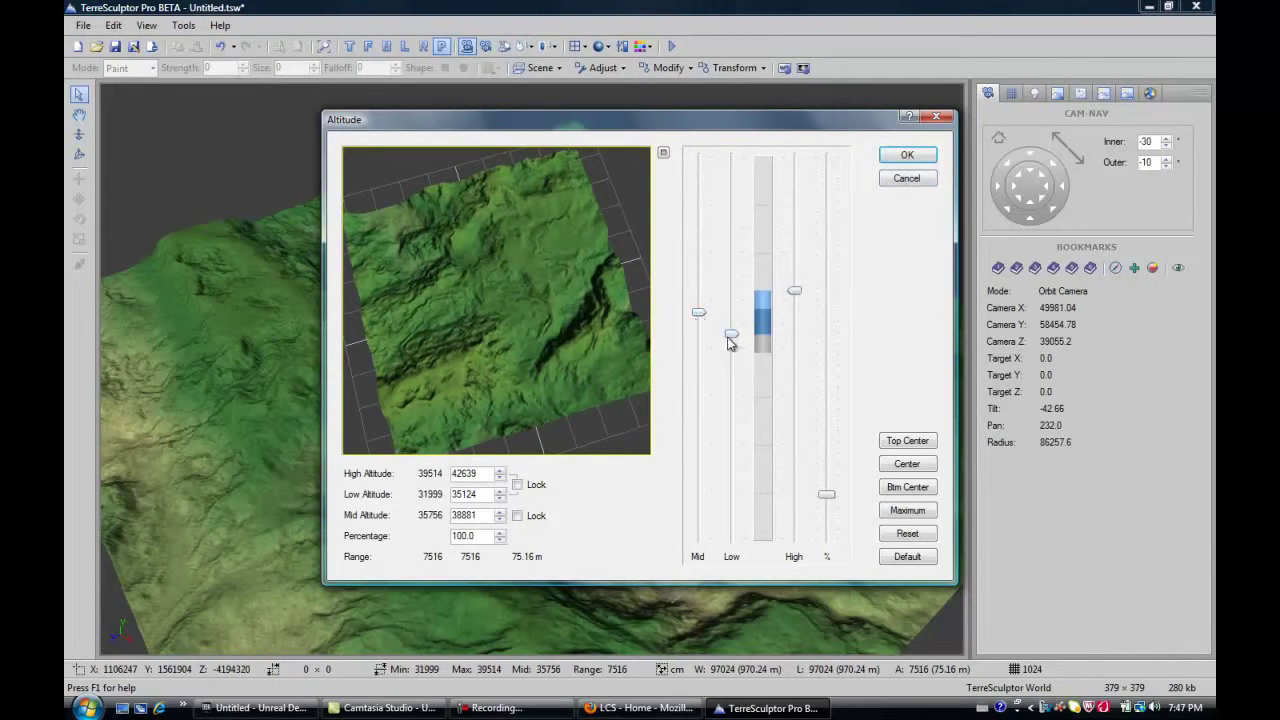
mouse_move(730, 335)
left_mouse_down()
mouse_move(729, 430)
mouse_move(731, 345)
left_mouse_up()
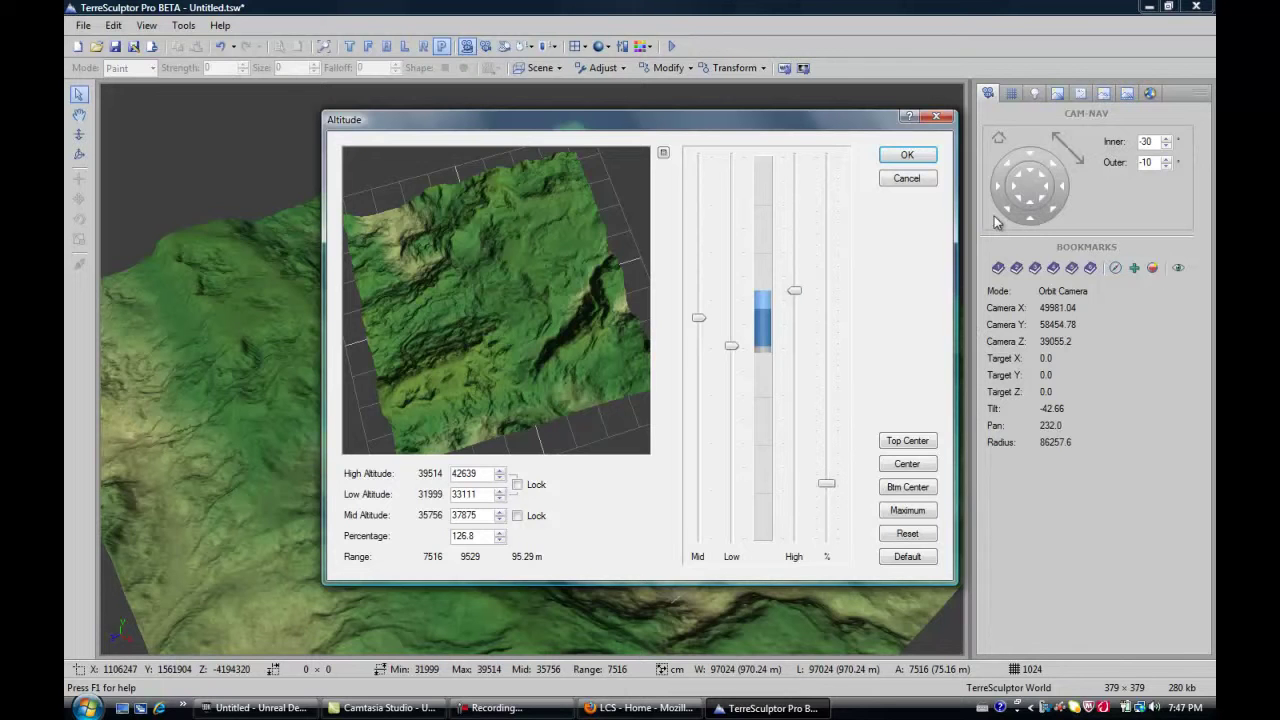
left_click(907, 156)
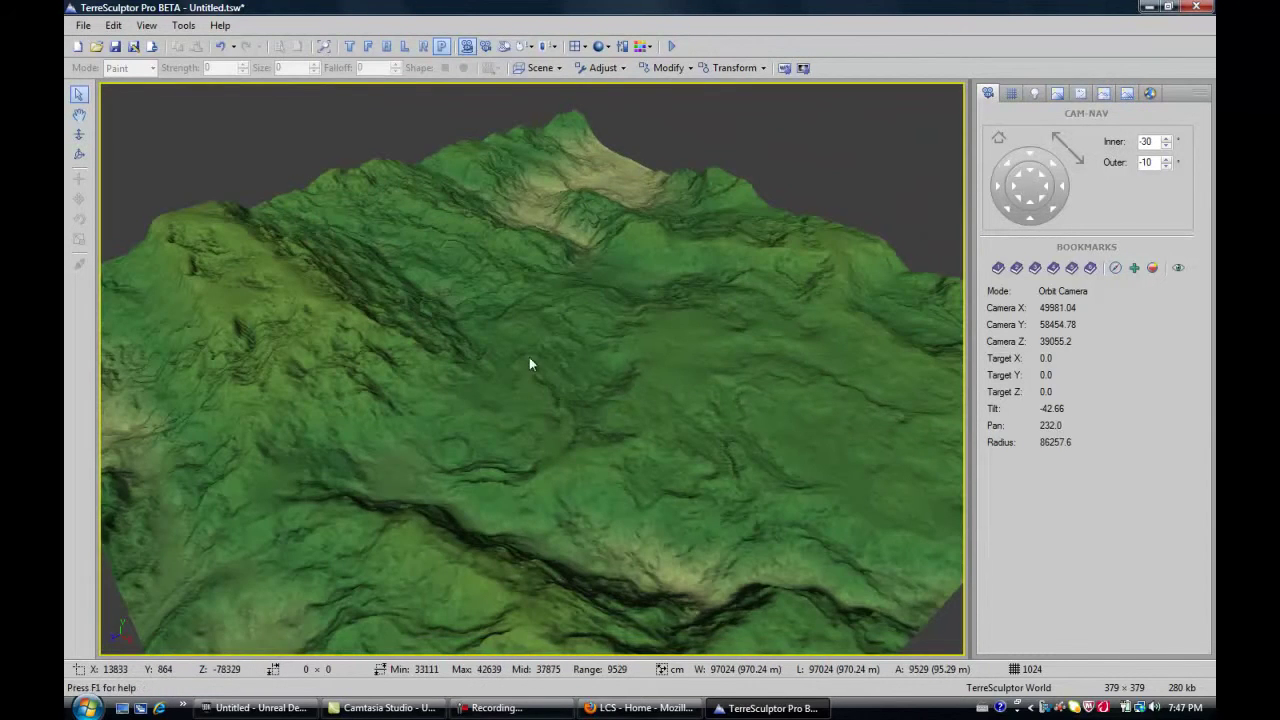
middle_click_drag(531, 364, 671, 351)
left_click(666, 68)
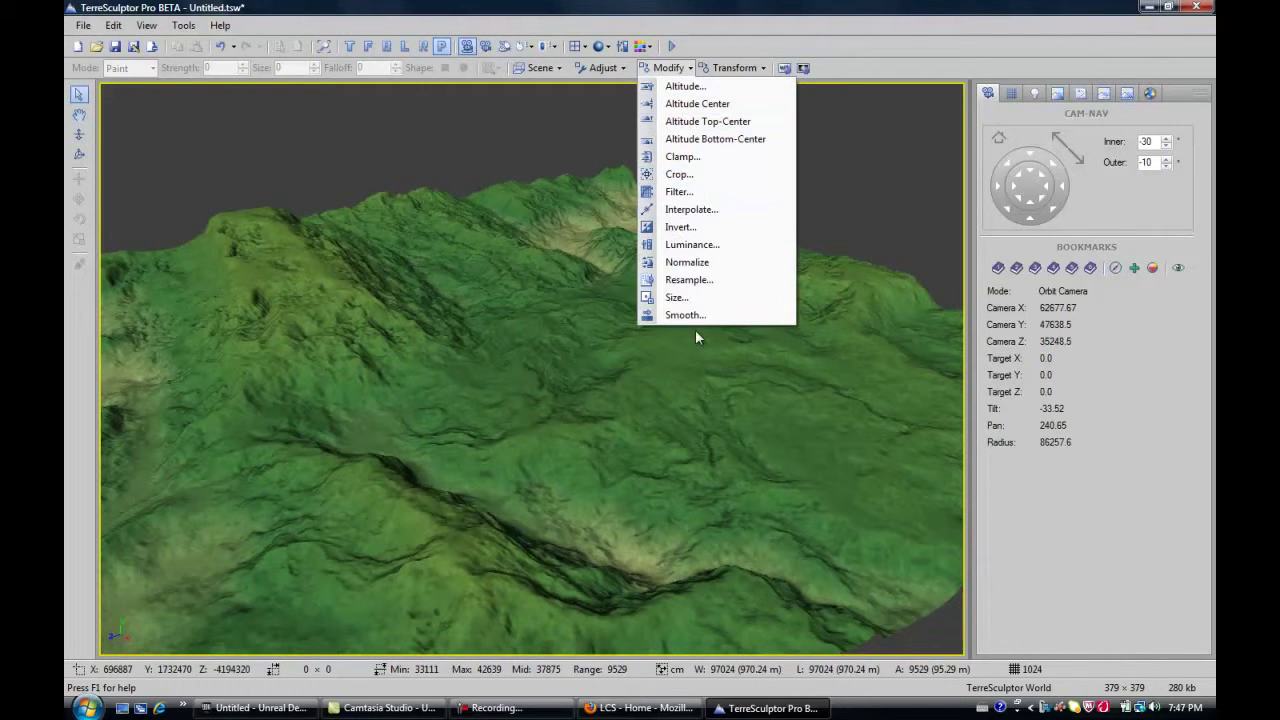
left_click(704, 298)
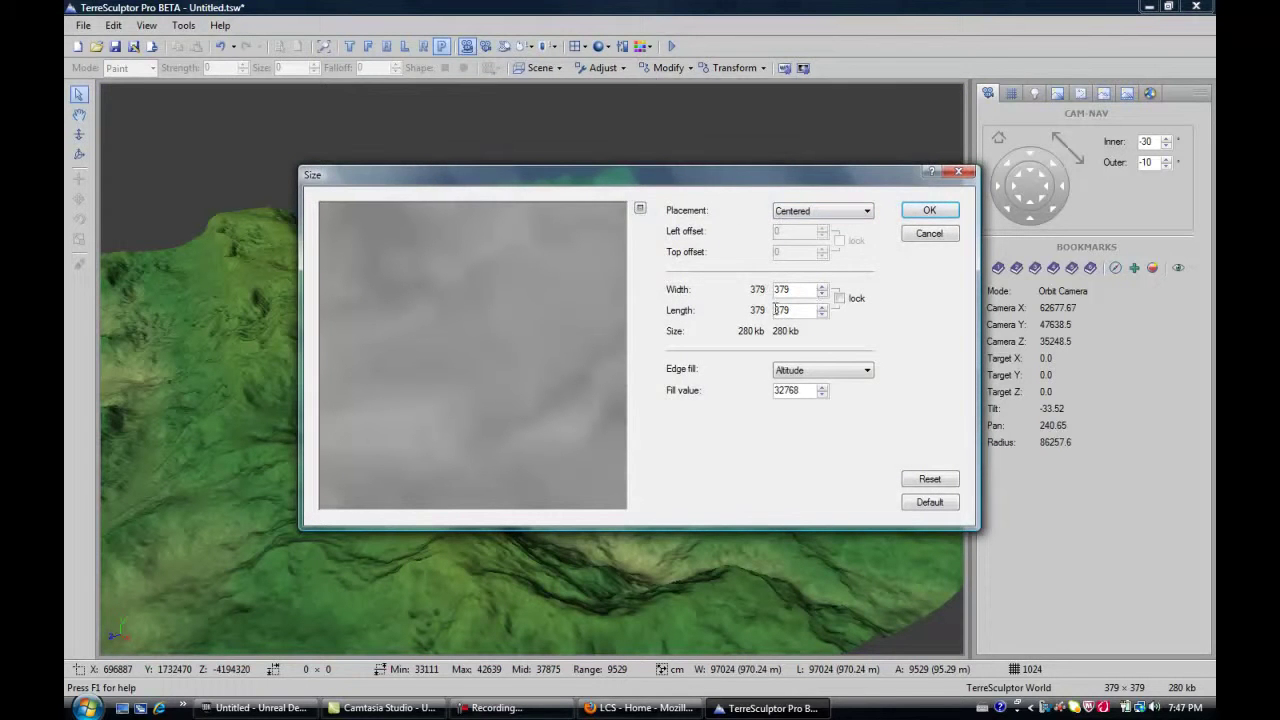
left_click(958, 172)
left_click(730, 68)
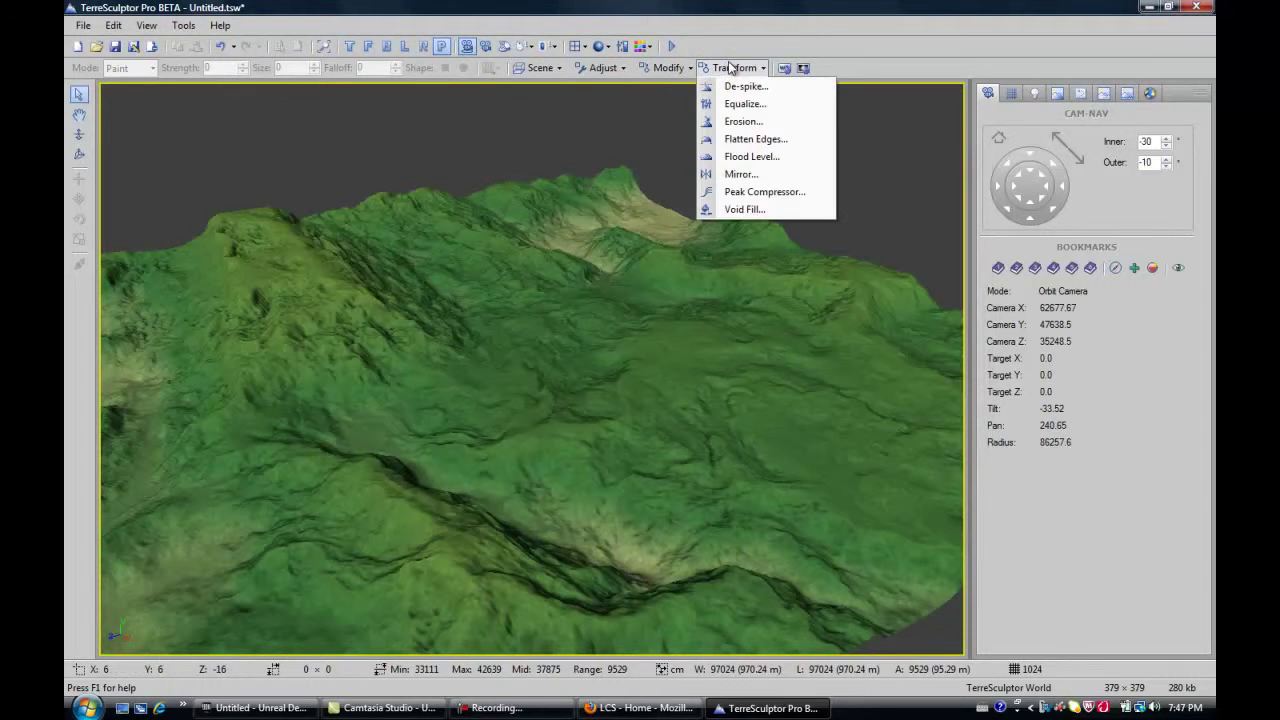
left_click(667, 69)
left_click(667, 69)
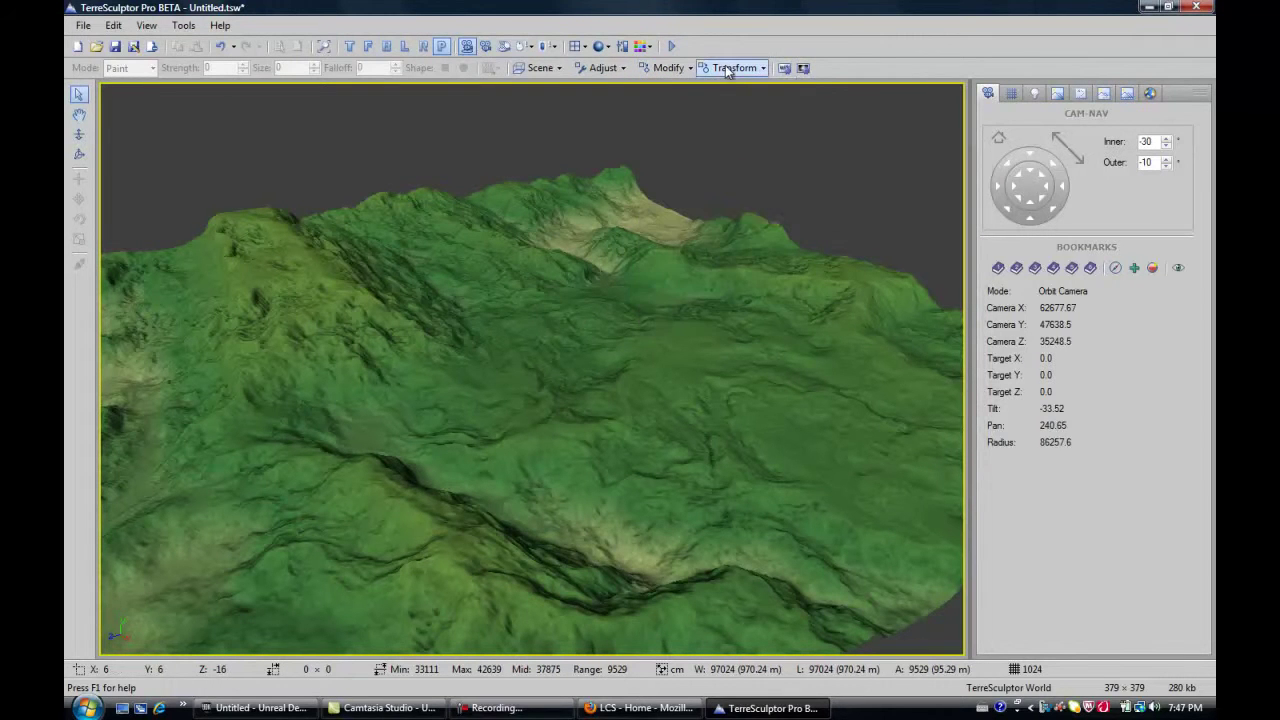
- Start the Erosion transform on the terrain and arrange its dialog and preview for a clear view
left_click(733, 68)
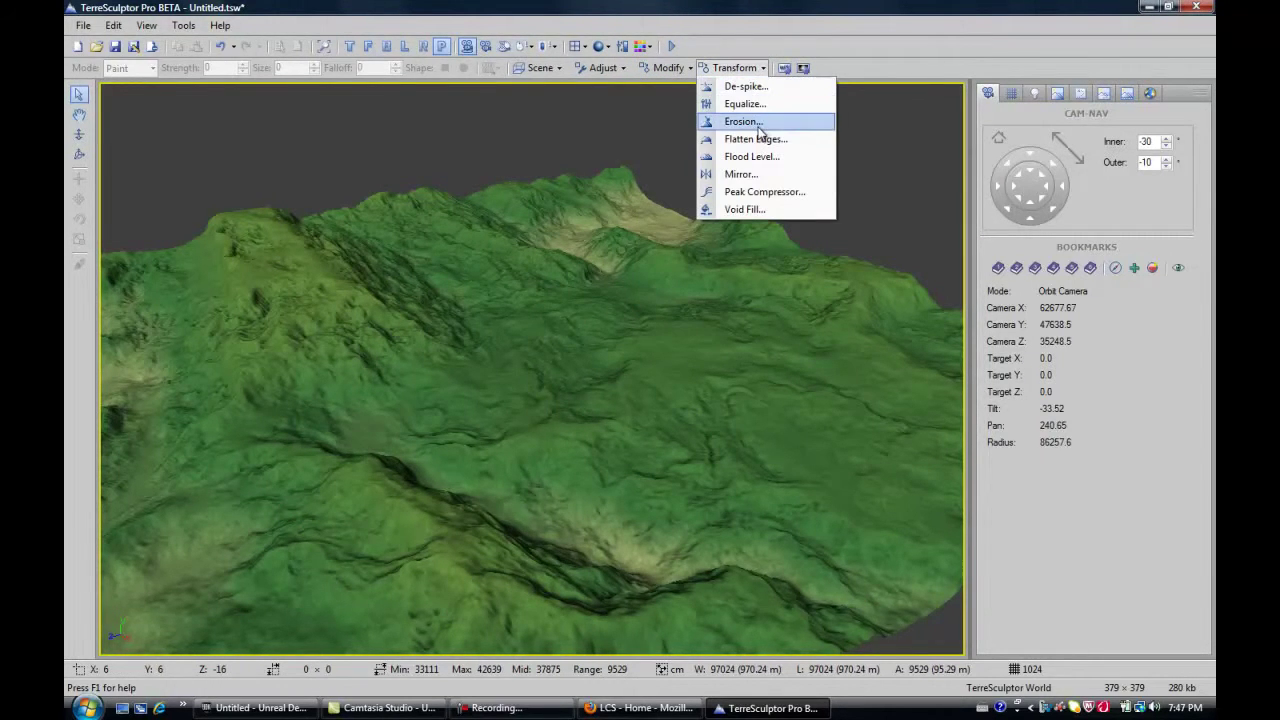
left_click(756, 299)
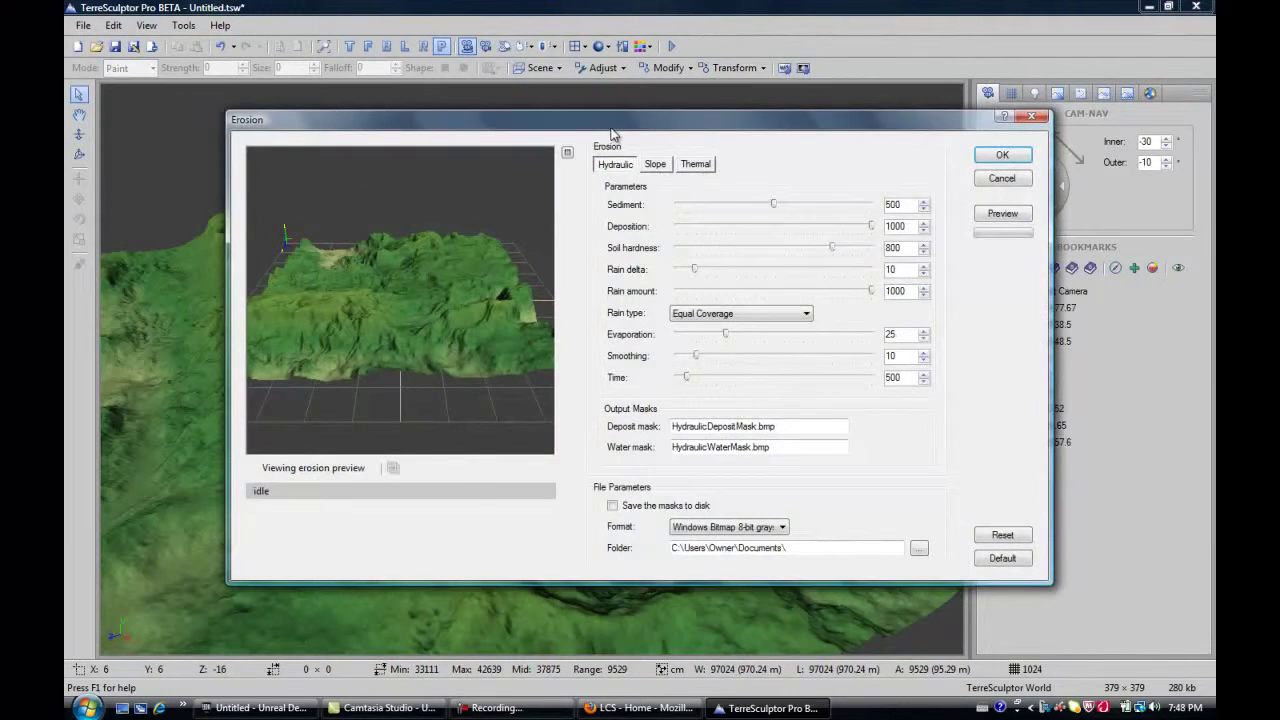
left_click_drag(615, 132, 933, 68)
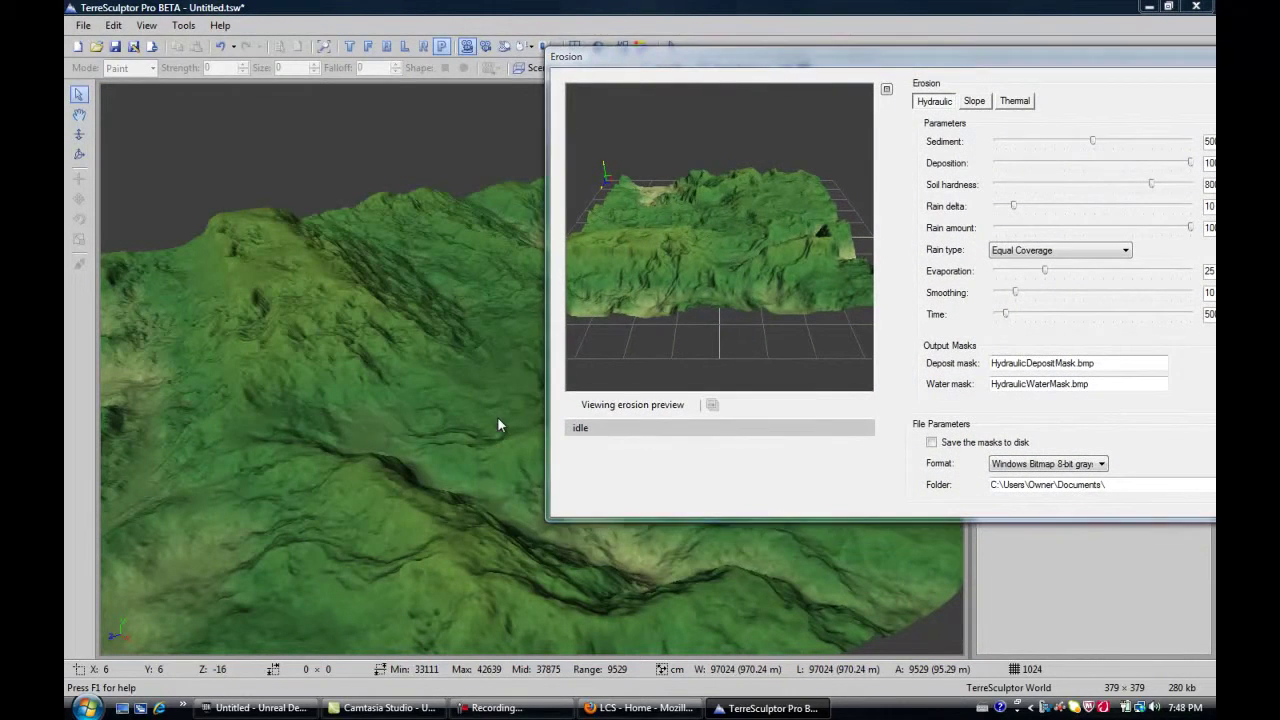
left_click_drag(758, 63, 408, 94)
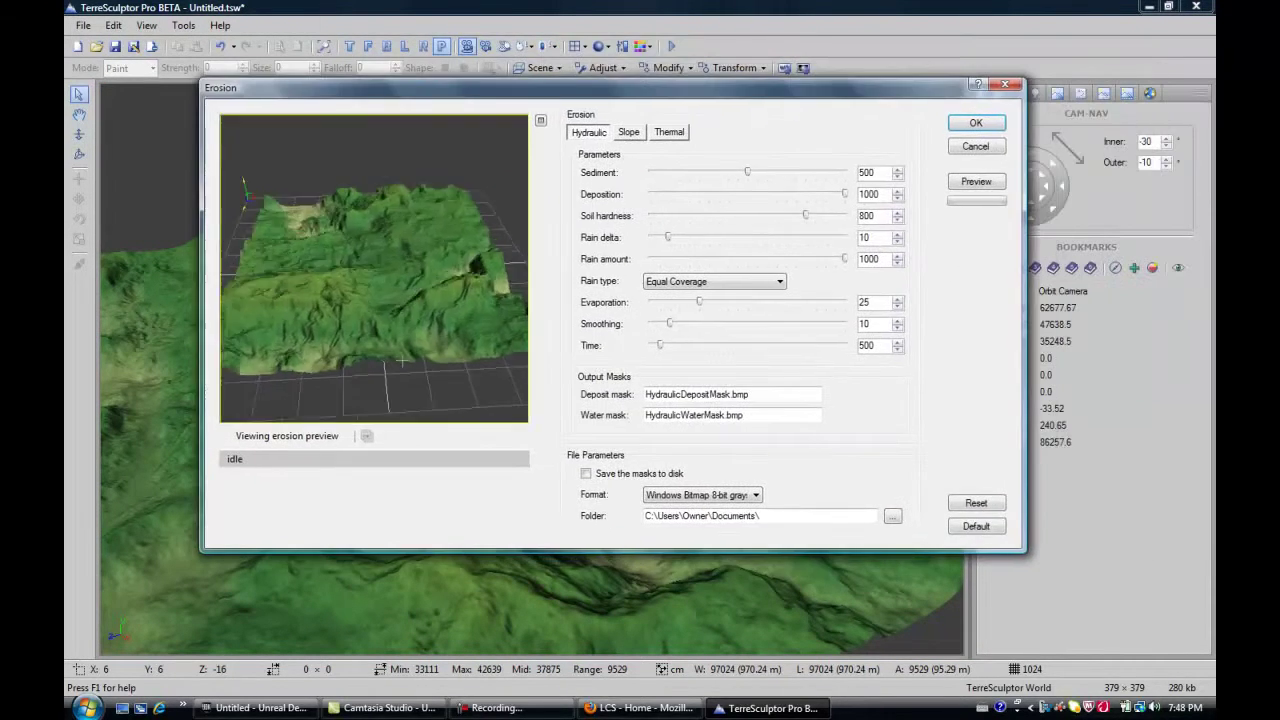
left_click_drag(86, 313, 445, 149)
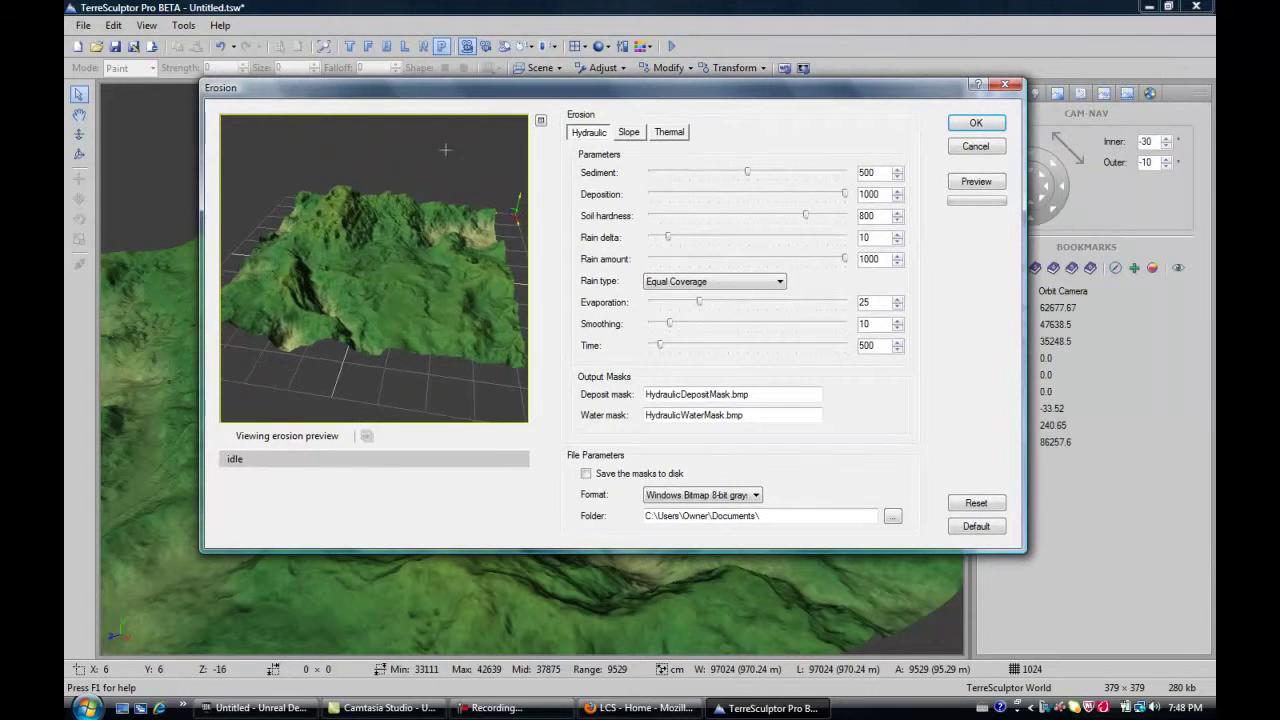
- Look through the Hydraulic, Slope and Thermal erosion types, choose Slope and preview it with its default parameters
left_click(629, 132)
left_click(672, 132)
left_click(634, 134)
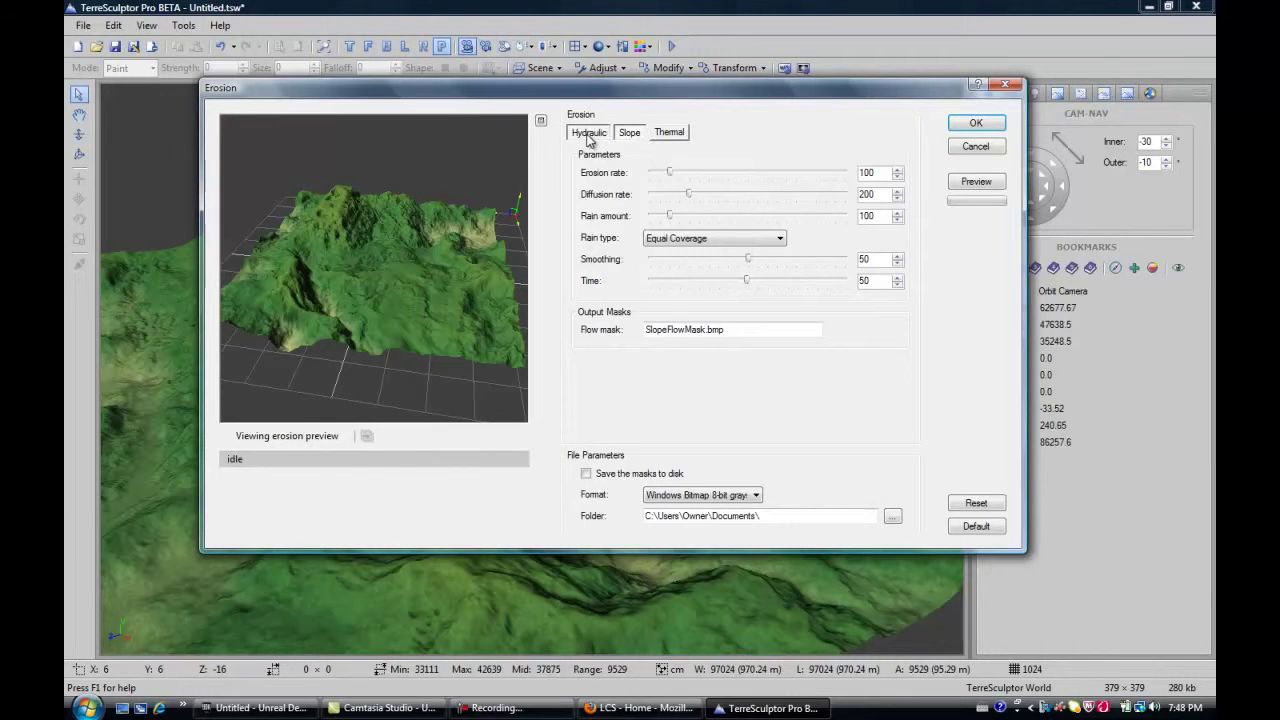
left_click(587, 133)
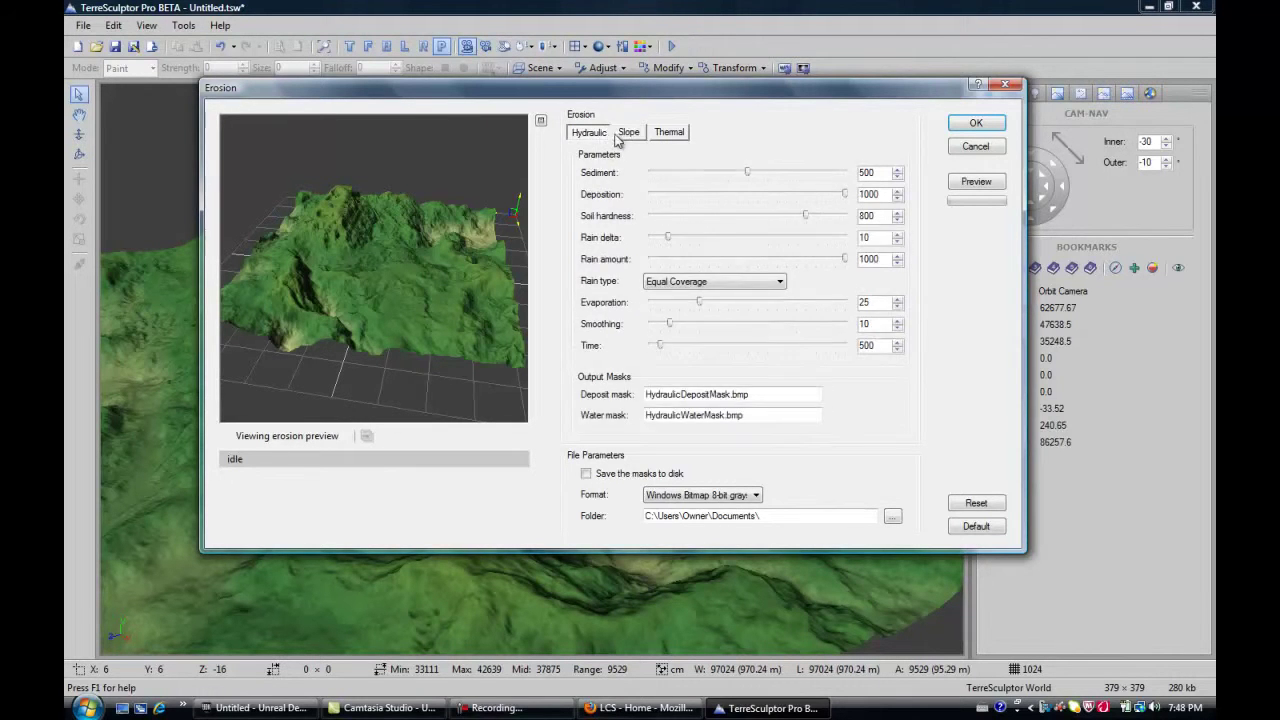
left_click(622, 135)
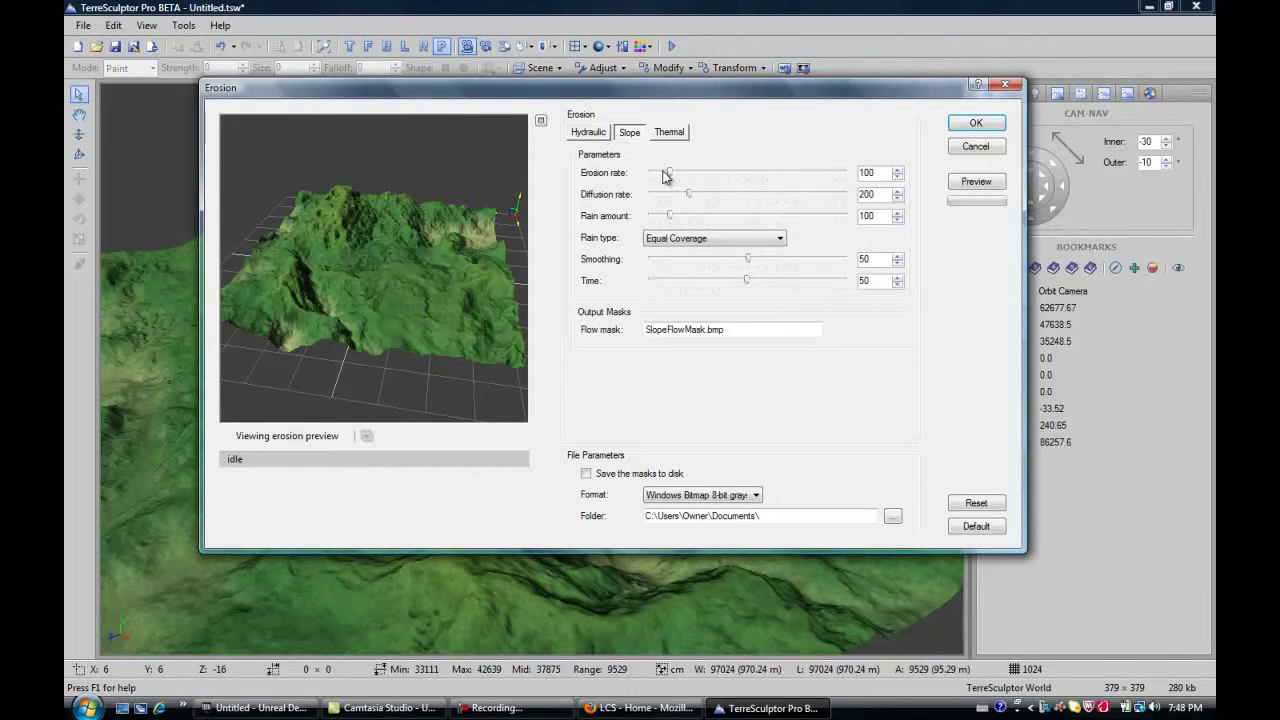
left_click(966, 183)
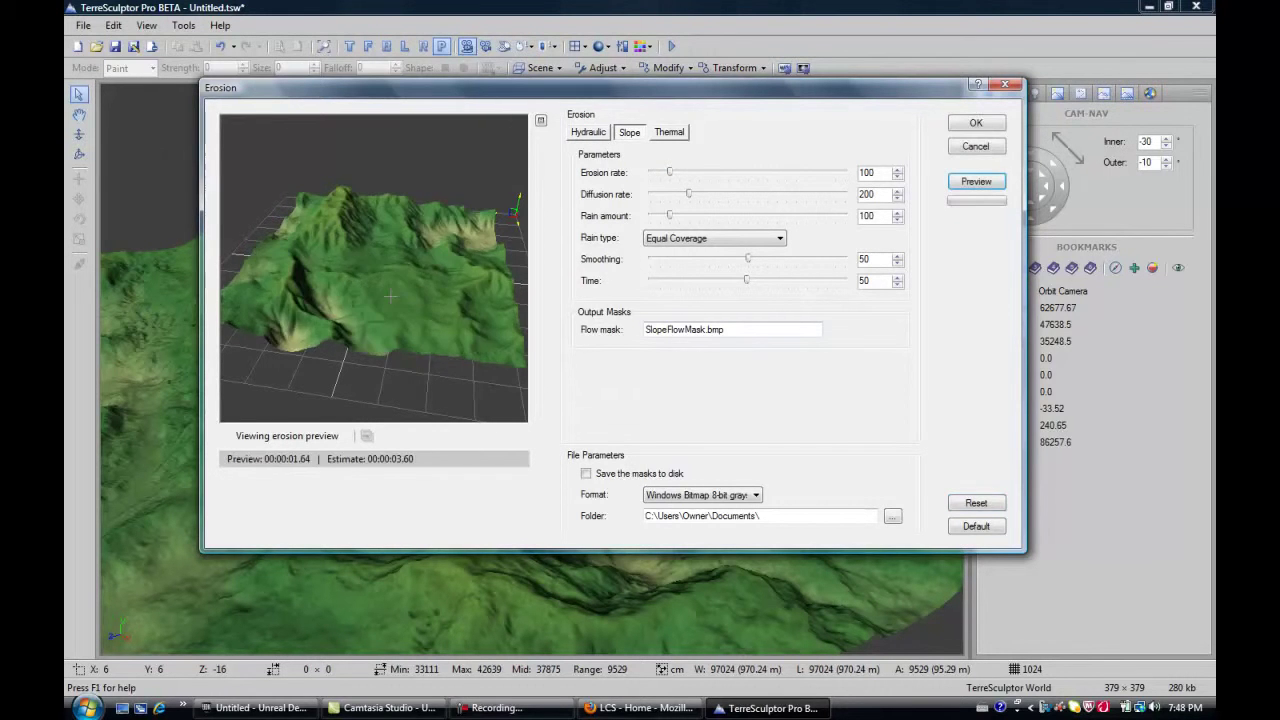
- Inspect the slope-eroded terrain, reduce the Diffusion rate to 79 and regenerate the erosion preview
mouse_move(388, 268)
left_mouse_down()
mouse_move(370, 312)
mouse_move(258, 313)
mouse_move(383, 247)
mouse_move(352, 288)
mouse_move(368, 280)
mouse_move(344, 260)
mouse_move(382, 283)
mouse_move(379, 271)
left_mouse_up()
right_click_drag(379, 271, 384, 214)
left_click_drag(384, 214, 674, 260)
left_click_drag(410, 262, 485, 279)
left_click_drag(368, 180, 533, 279)
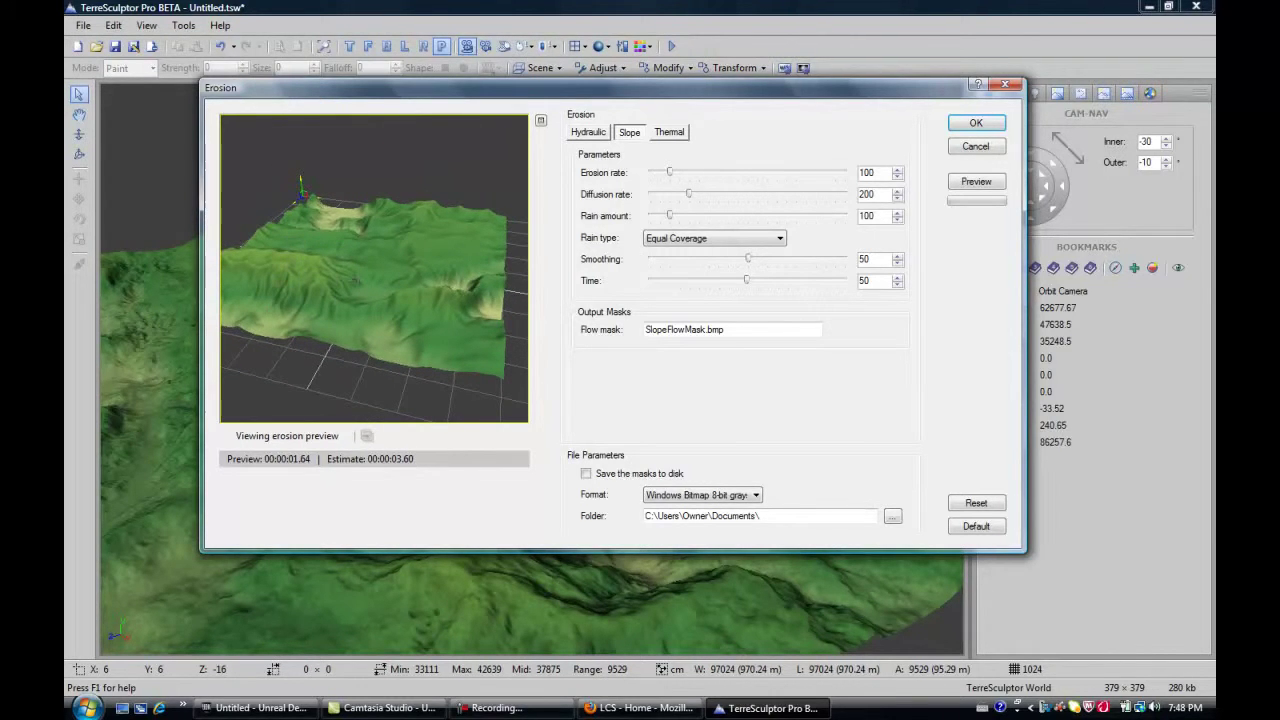
left_click_drag(690, 197, 666, 197)
left_click(975, 183)
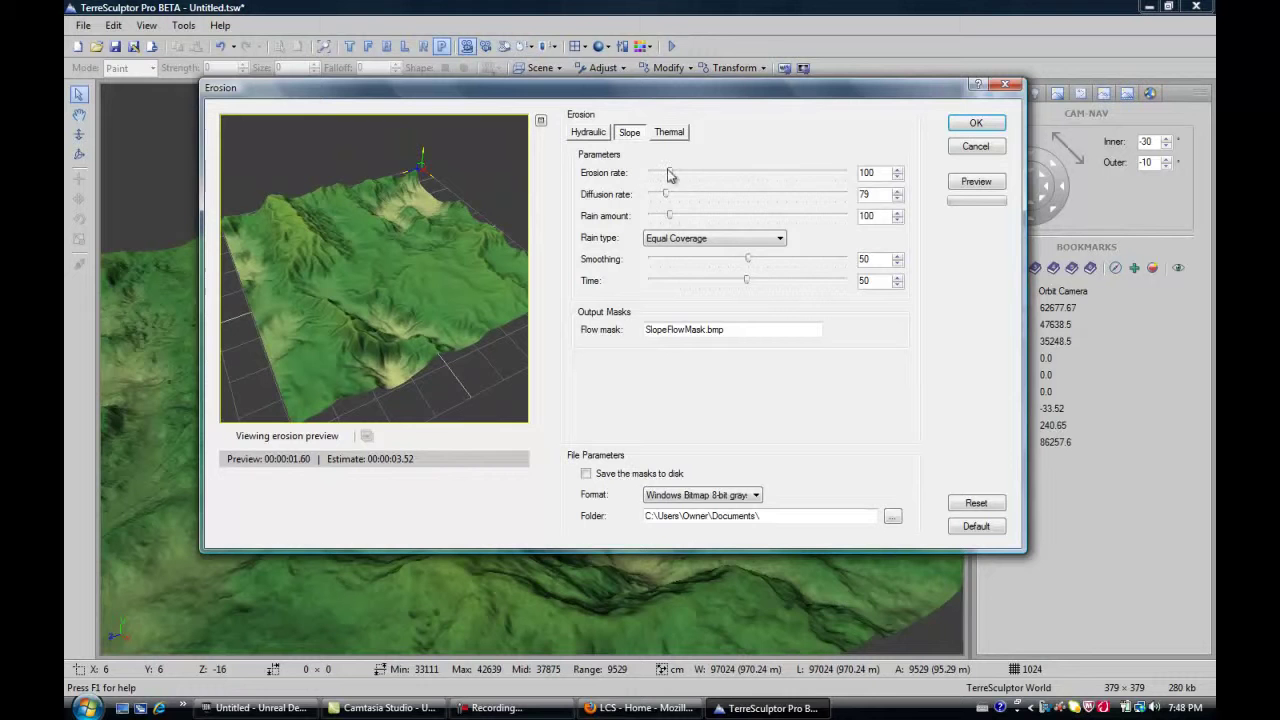
- Preview the slope erosion with the Erosion rate at 1 and again at 1000 to compare the extremes
left_click_drag(669, 173, 604, 177)
left_click(996, 185)
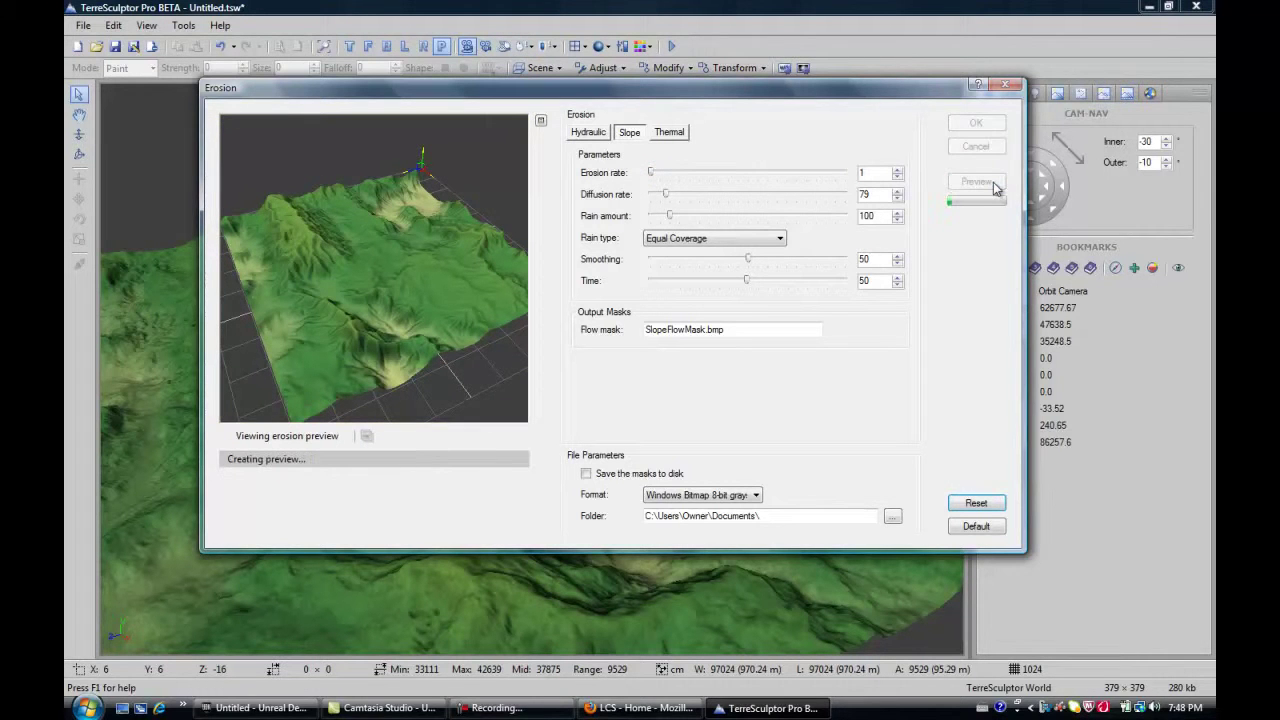
left_click_drag(372, 266, 552, 222)
left_click_drag(645, 174, 845, 172)
left_click(962, 187)
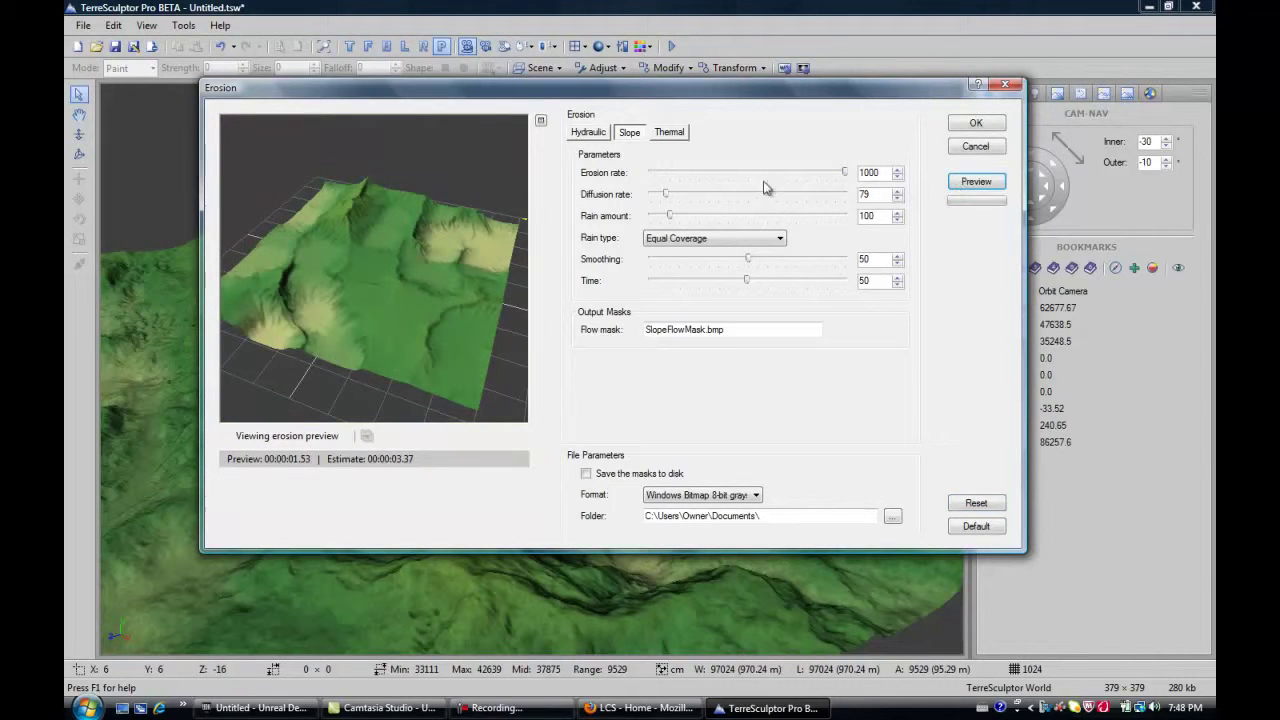
- Set the slope Erosion rate to 190, regenerate the preview and inspect the eroded terrain
left_click_drag(845, 173, 688, 175)
left_click(968, 184)
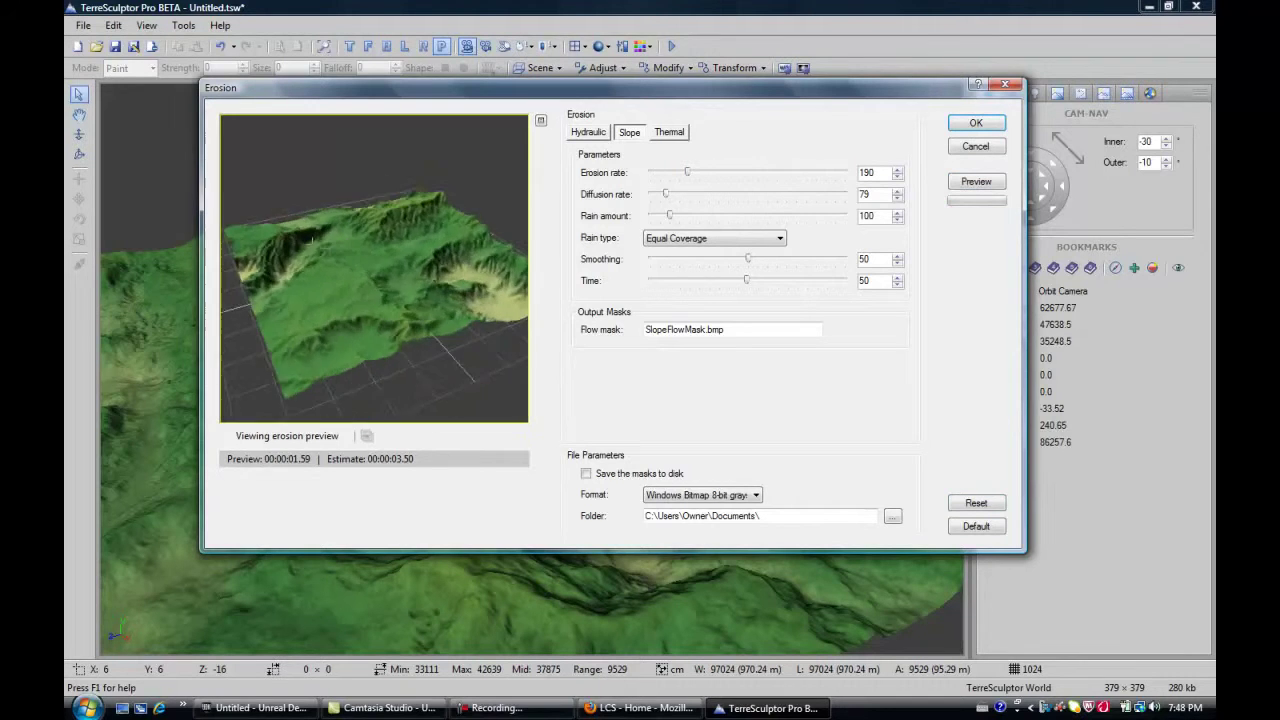
left_click_drag(265, 261, 263, 243)
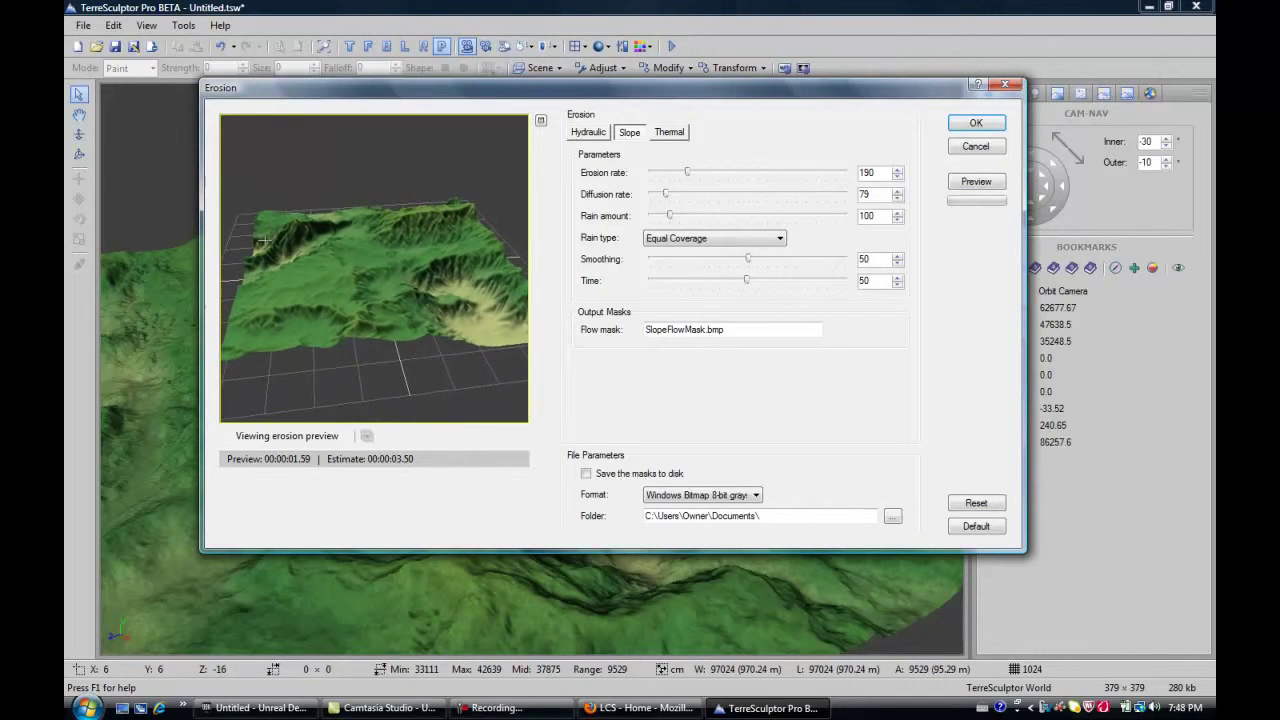
- Try a Diffusion rate of 359, change it to 239, preview it and apply the slope erosion to the terrain
left_click_drag(665, 193, 720, 194)
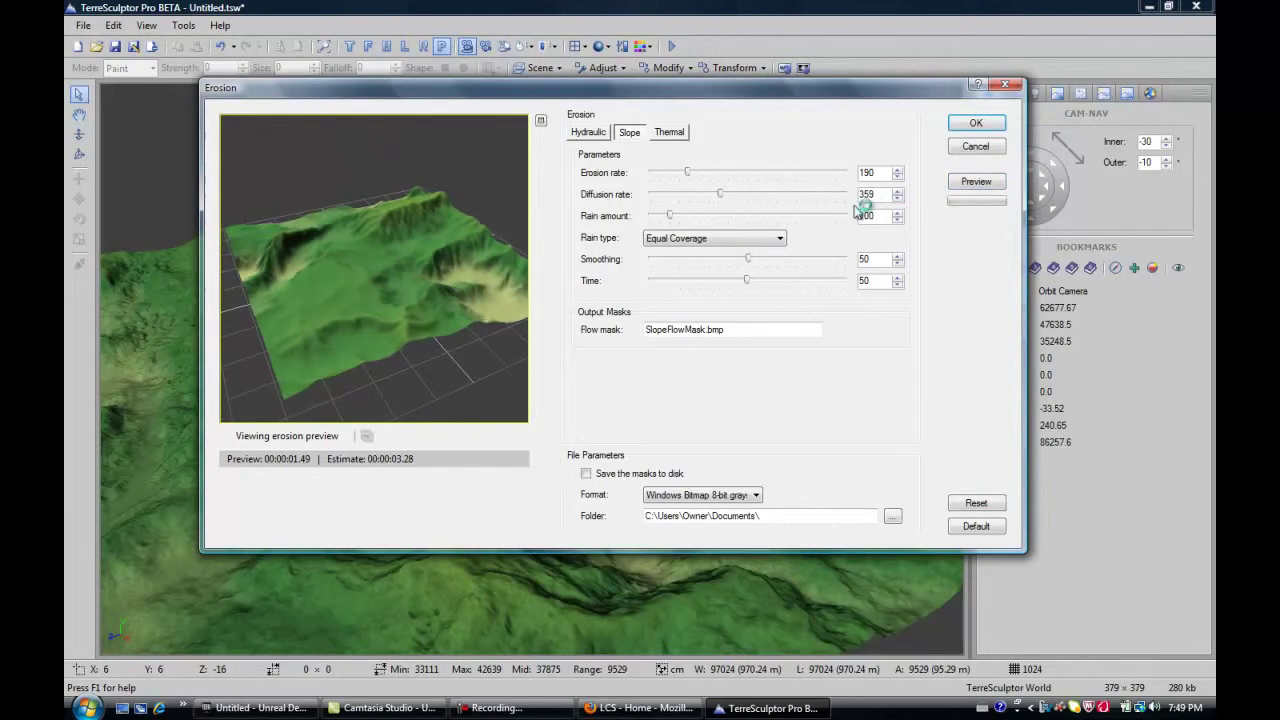
left_click_drag(716, 196, 698, 198)
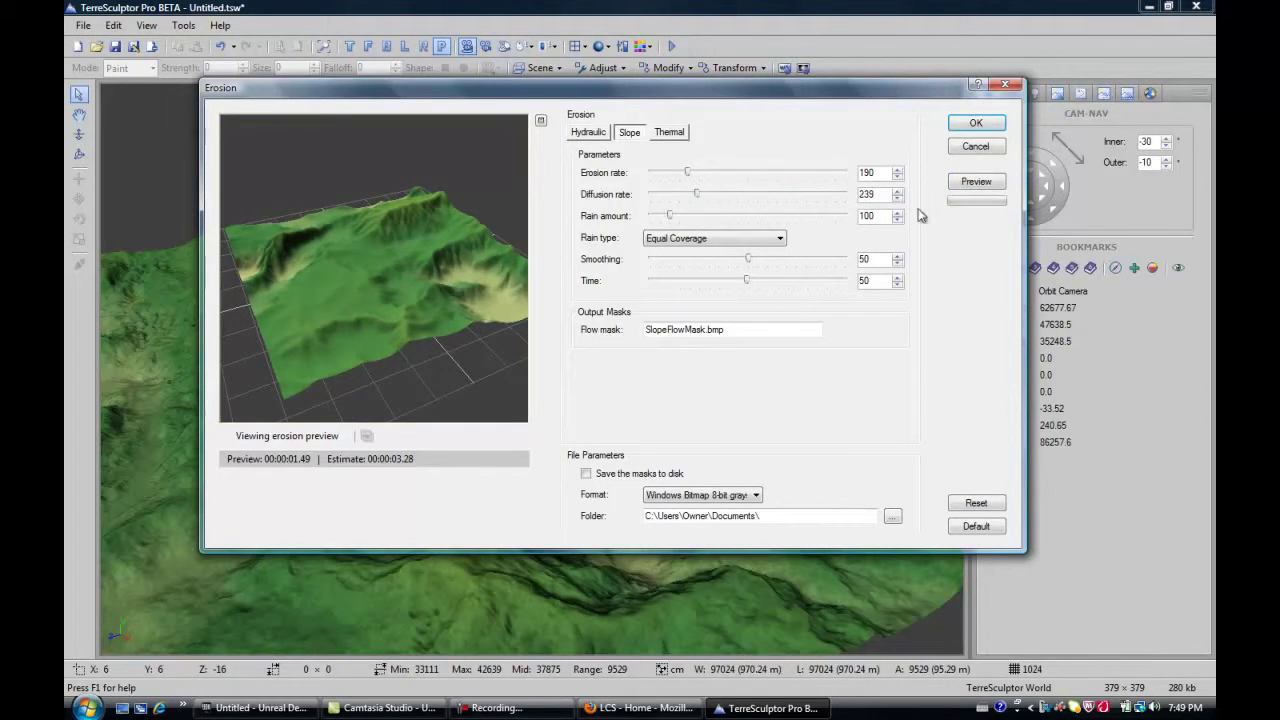
left_click(960, 186)
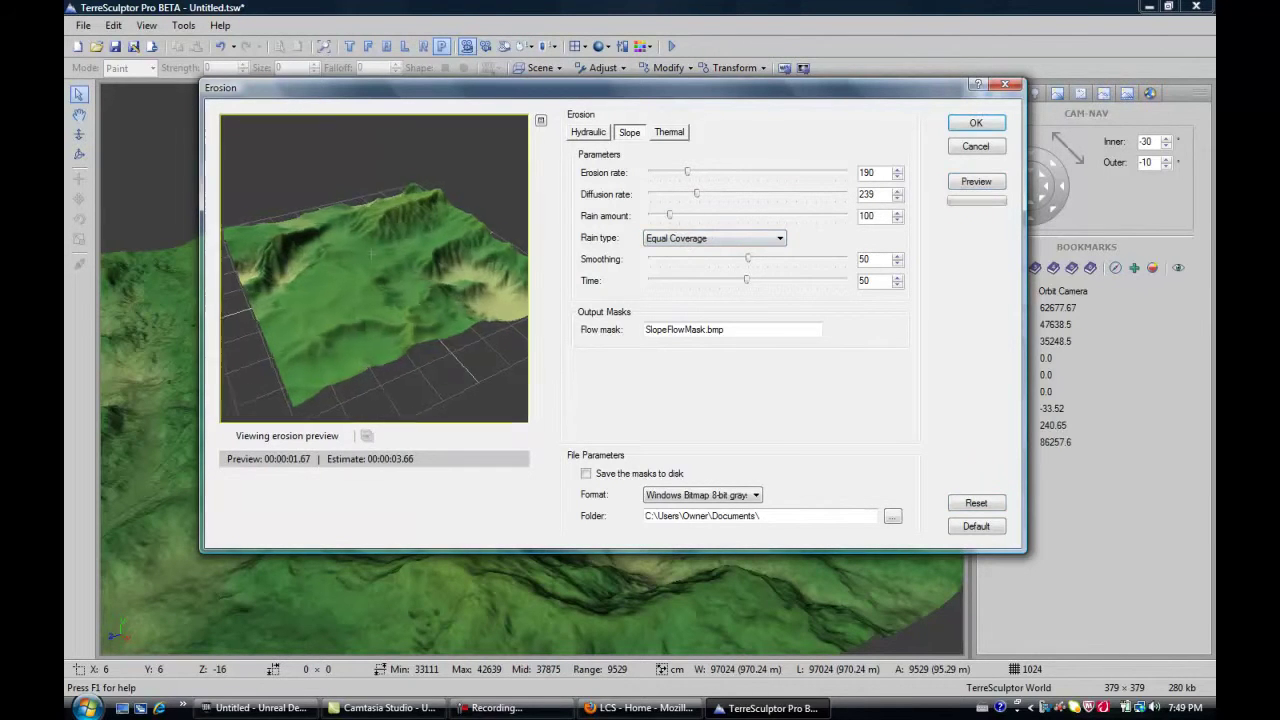
left_click_drag(396, 274, 508, 262)
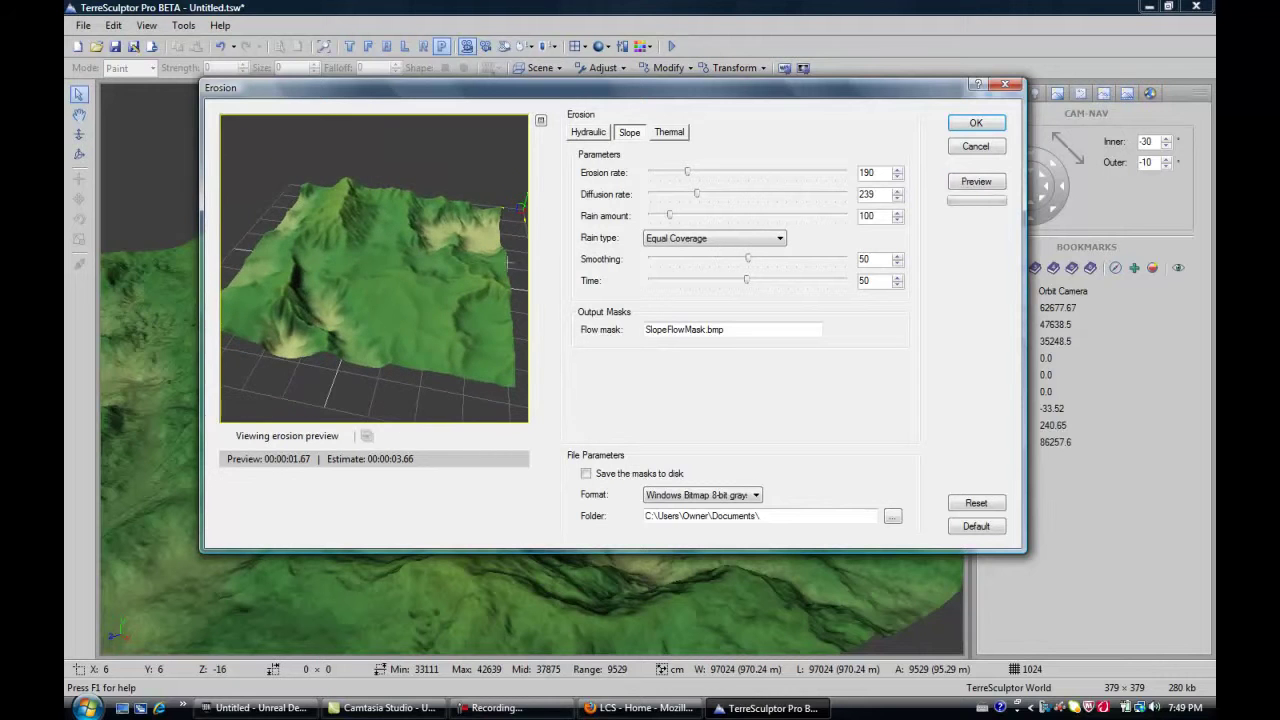
left_click(976, 123)
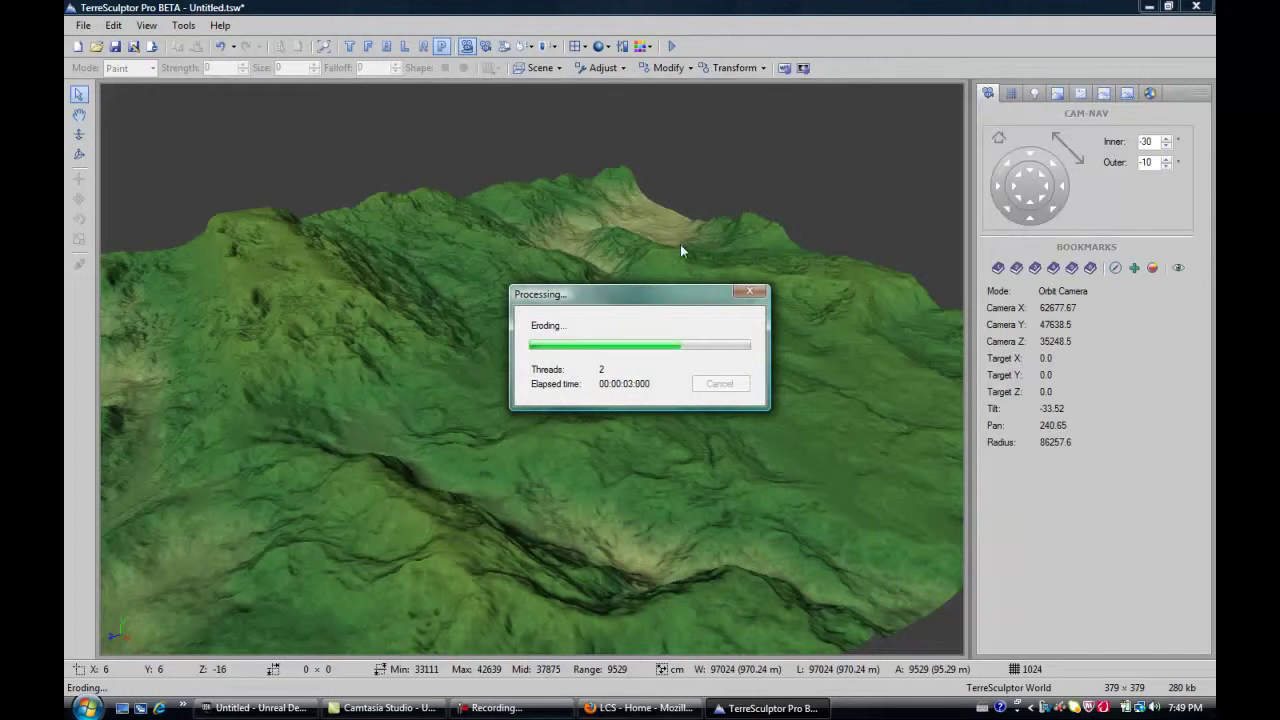
- Start another Erosion transform on the terrain and preview the Hydraulic type with its default parameters
middle_click_drag(871, 331, 620, 365)
left_click(762, 70)
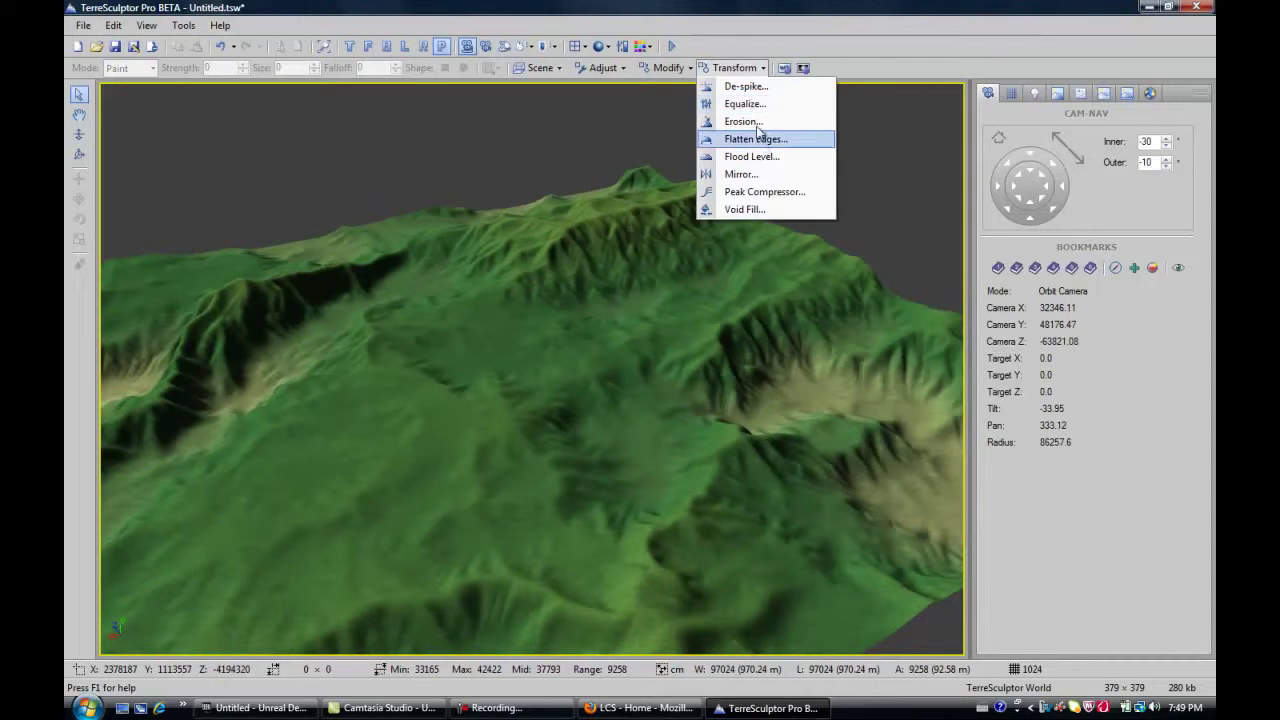
left_click(754, 130)
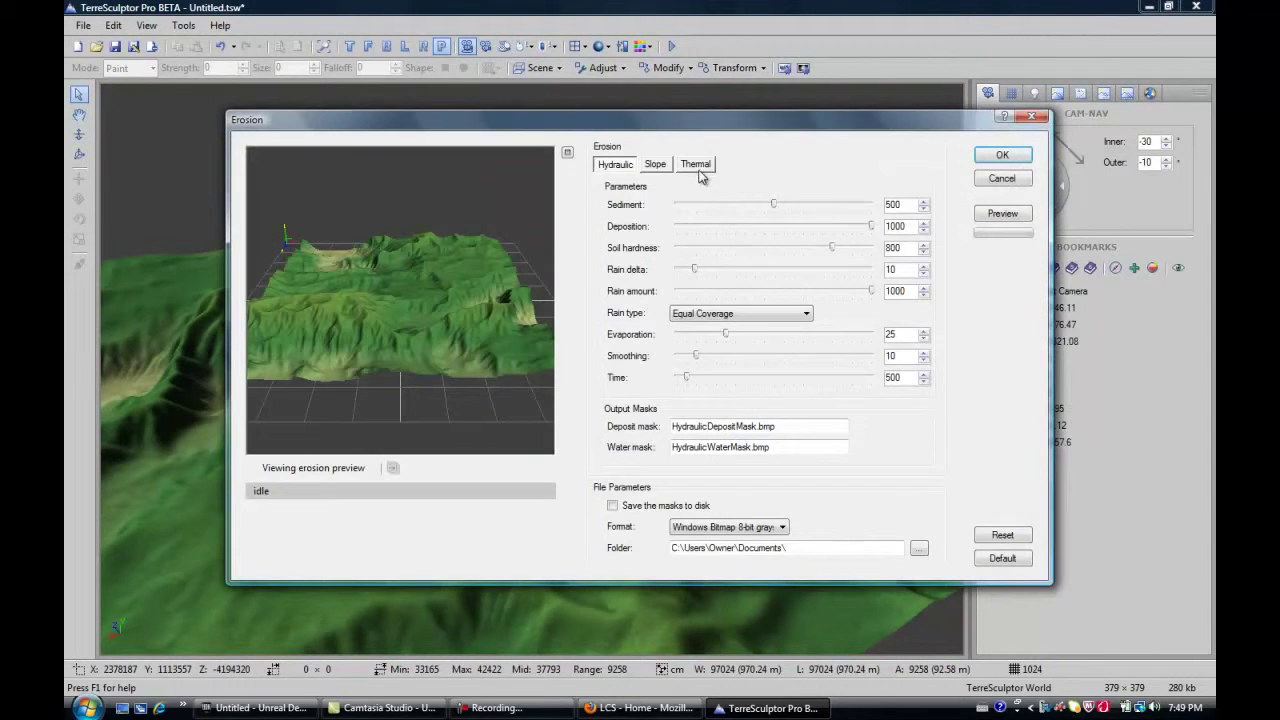
left_click(698, 167)
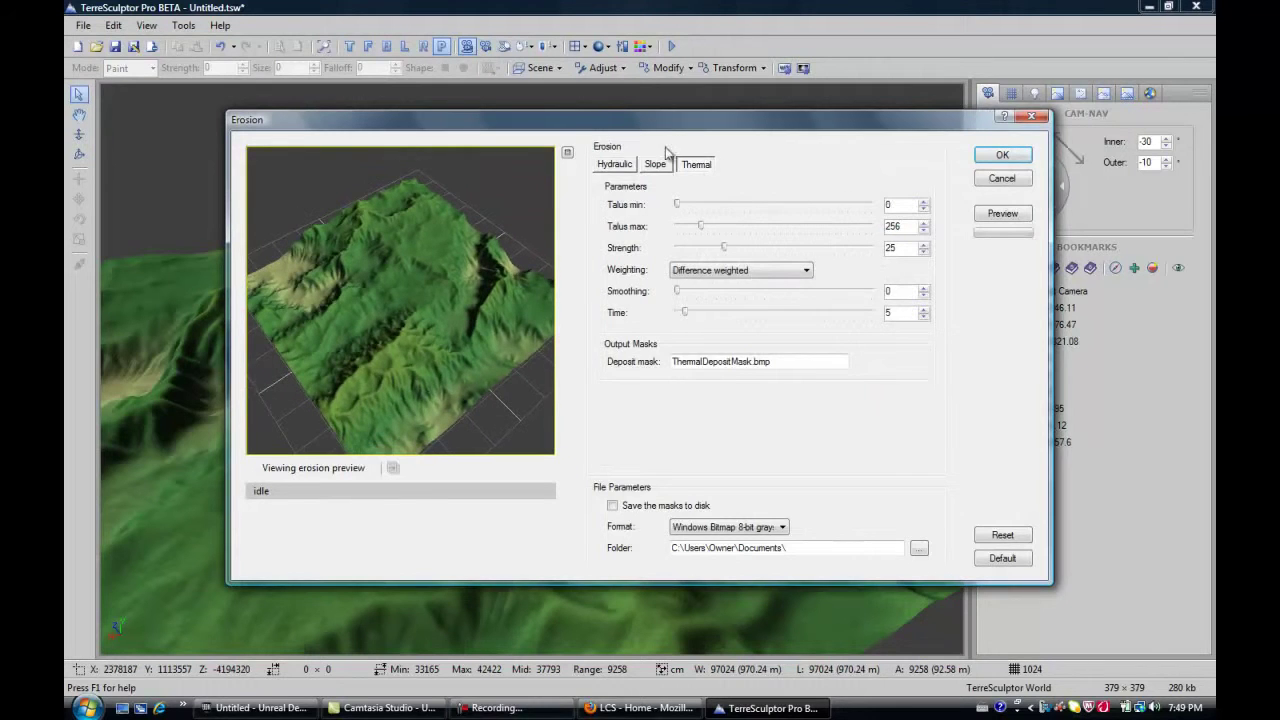
left_click(621, 167)
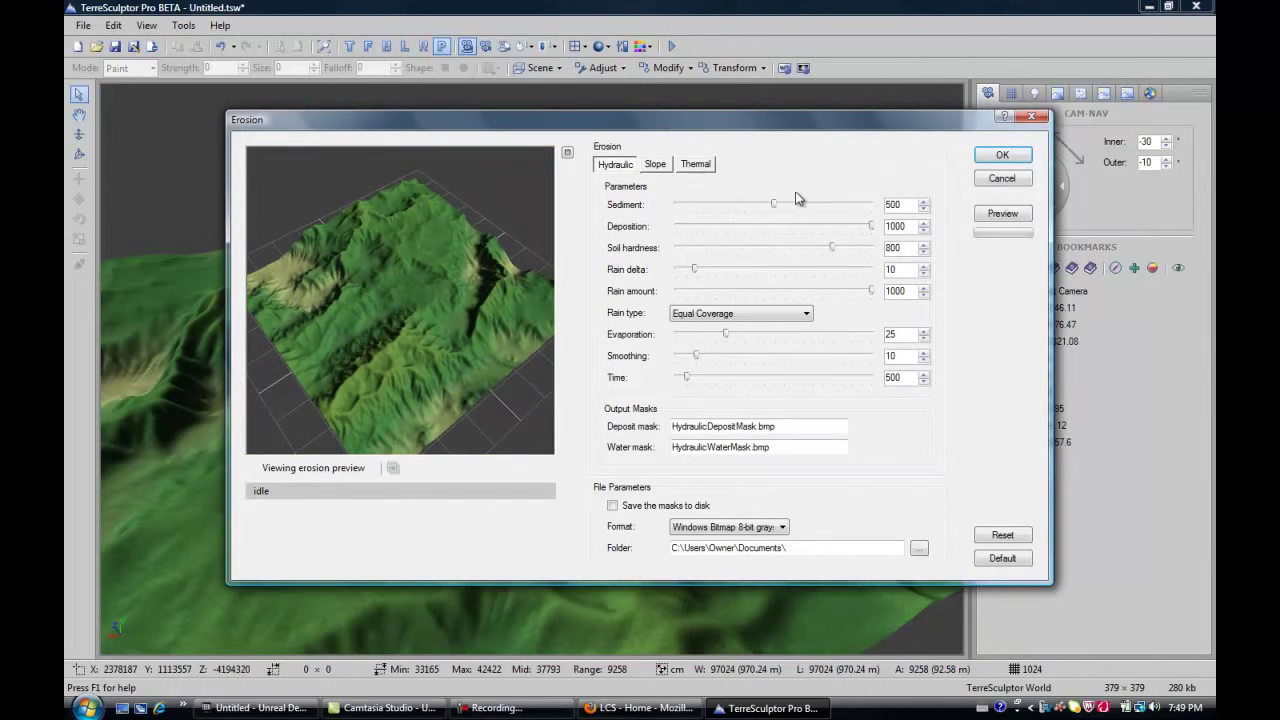
left_click_drag(398, 283, 508, 176)
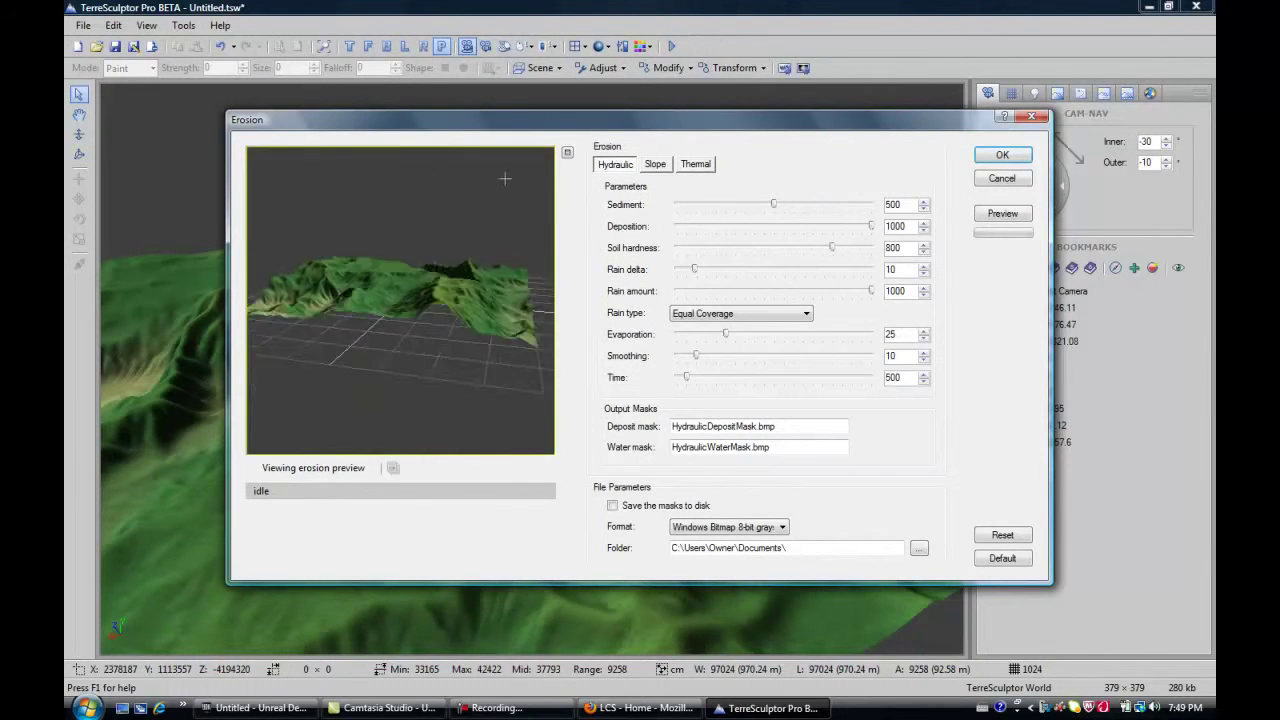
left_click_drag(467, 250, 642, 261)
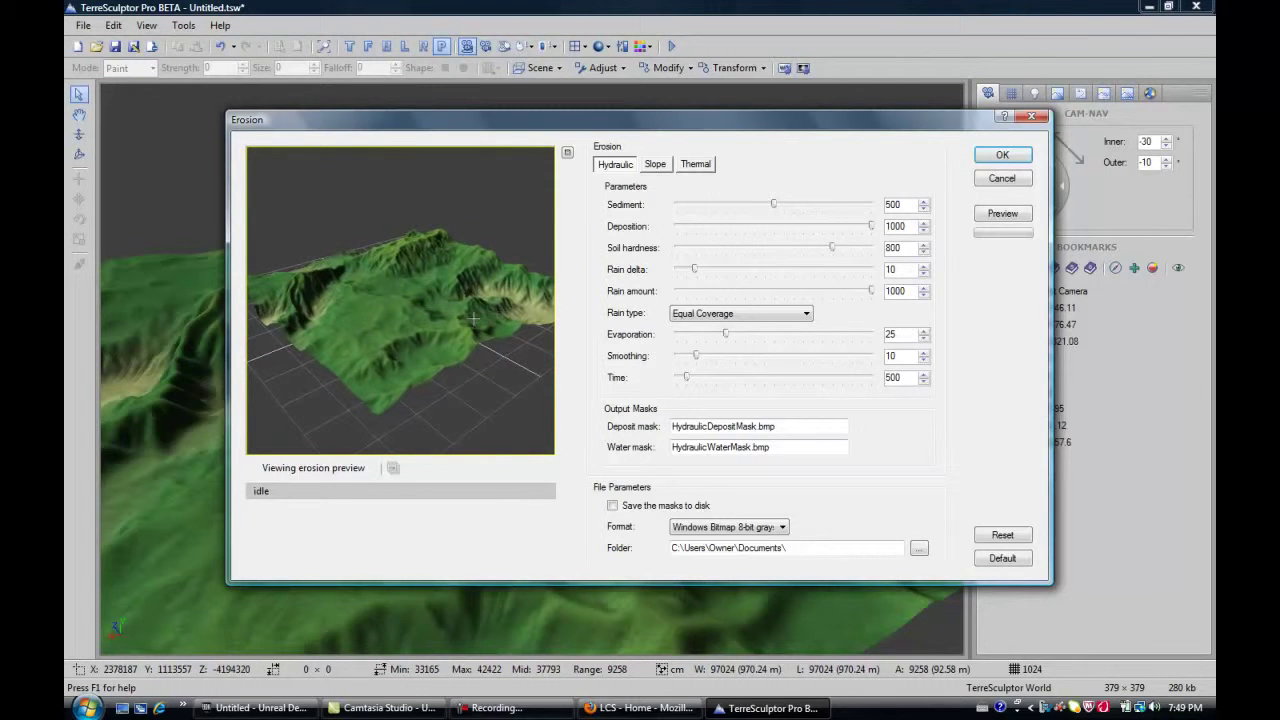
left_click_drag(499, 310, 415, 329)
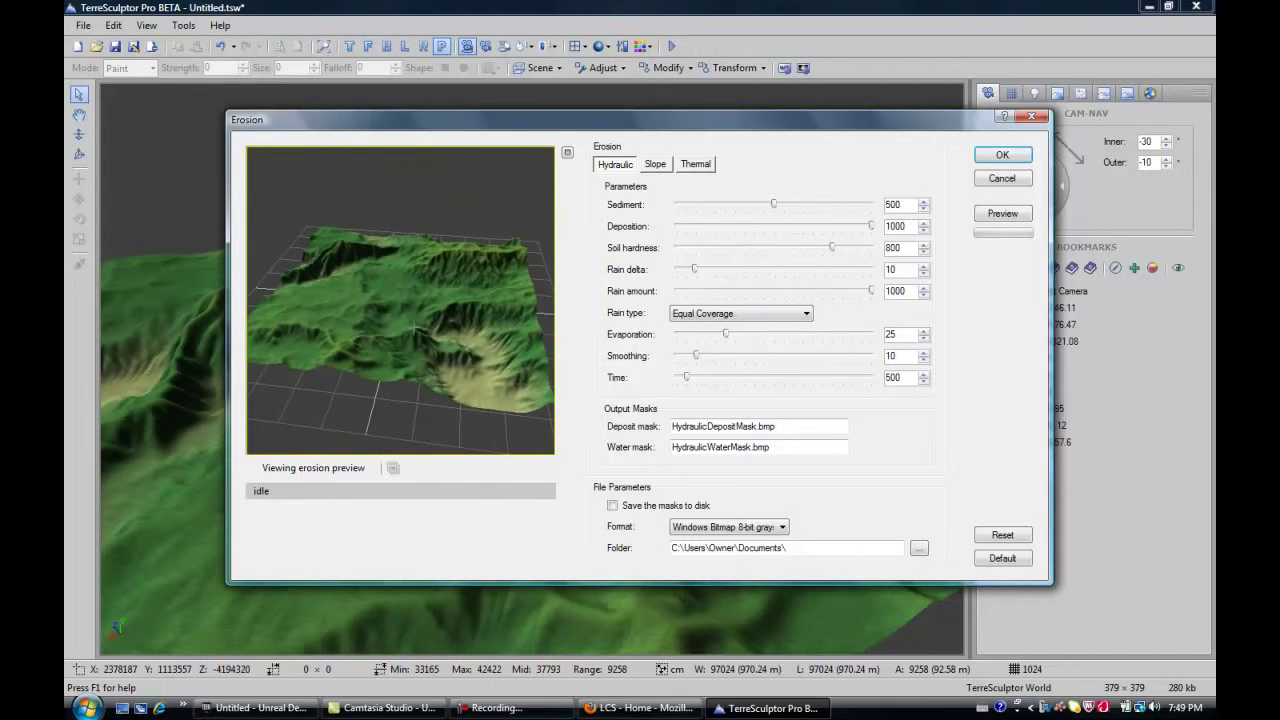
left_click(1003, 213)
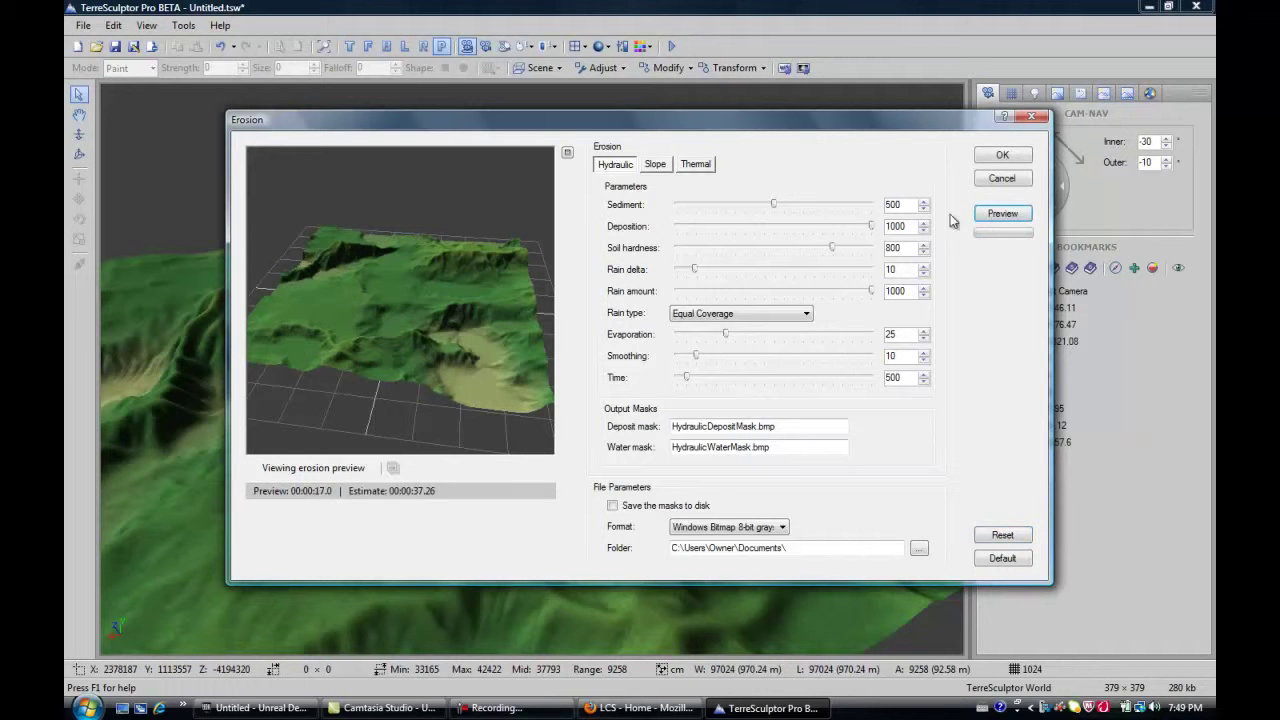
- Examine the hydraulic erosion preview from several angles, checking the ridges, valleys and deposited sediment
left_click_drag(440, 298, 580, 343)
right_click_drag(460, 348, 410, 352)
left_click_drag(378, 289, 440, 275)
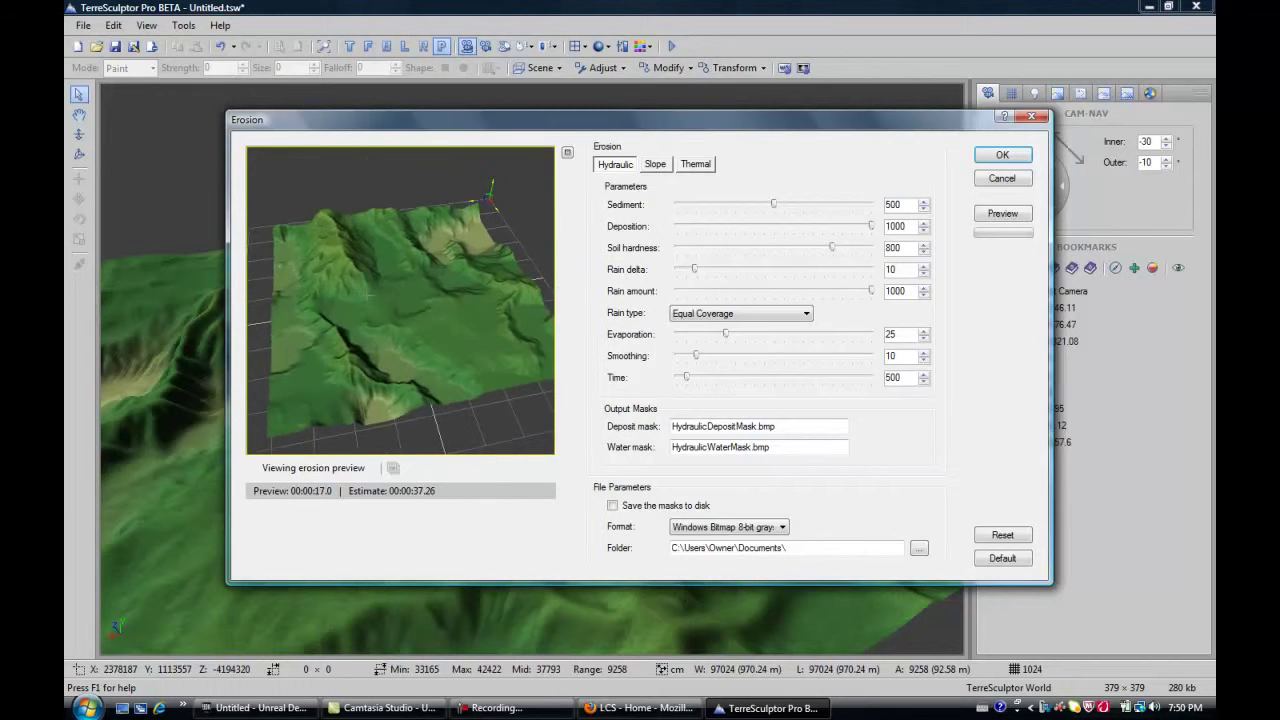
left_click_drag(448, 374, 429, 391)
left_click_drag(503, 329, 445, 286)
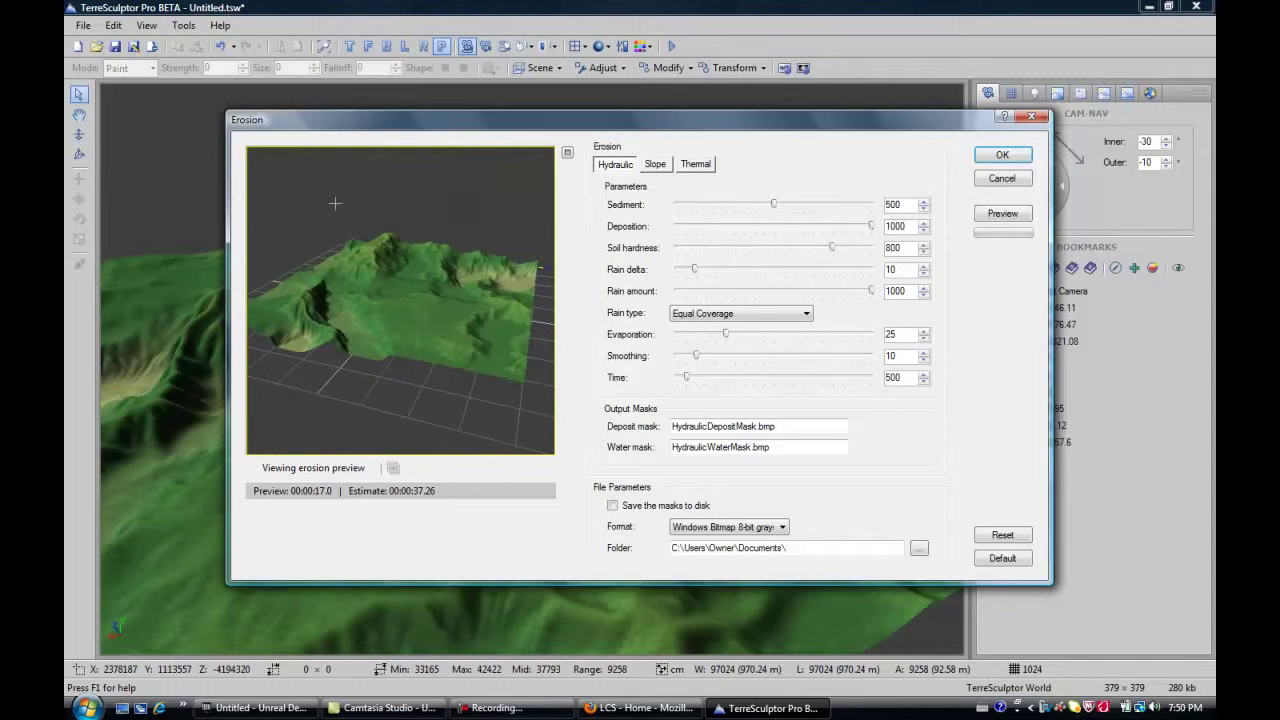
left_click_drag(342, 210, 416, 290)
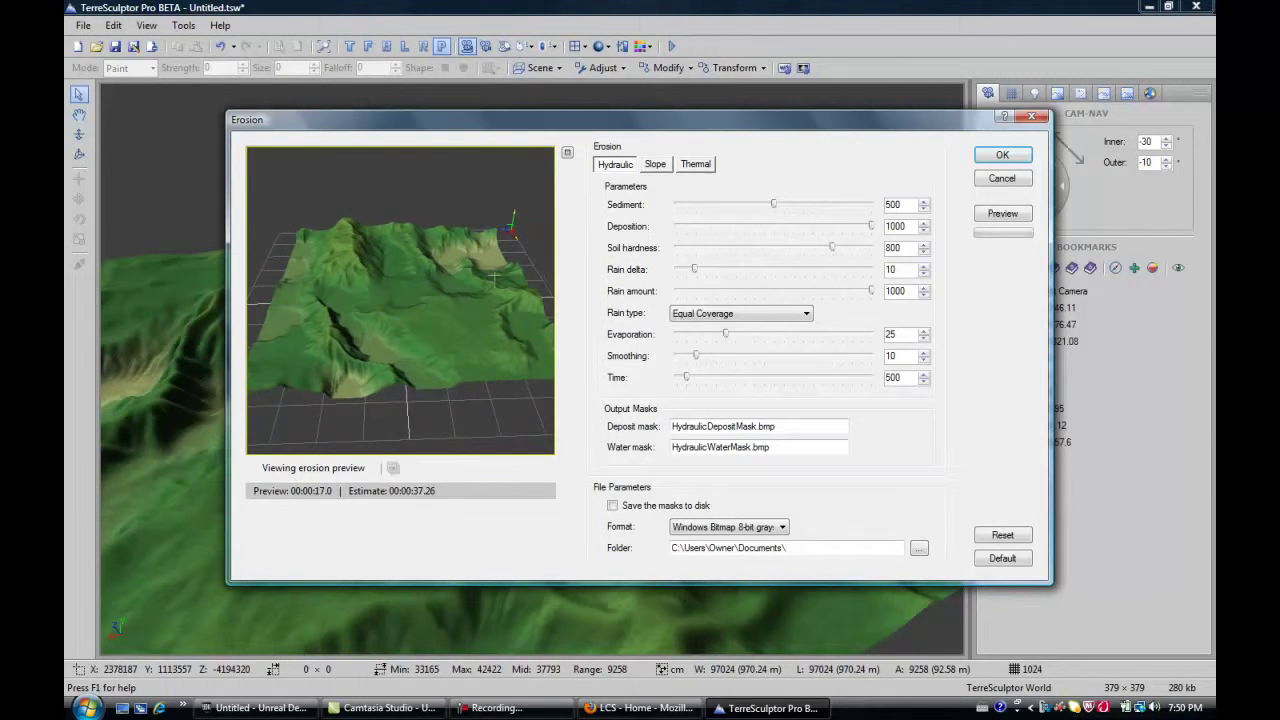
left_click_drag(490, 273, 418, 355)
left_click_drag(498, 455, 472, 388)
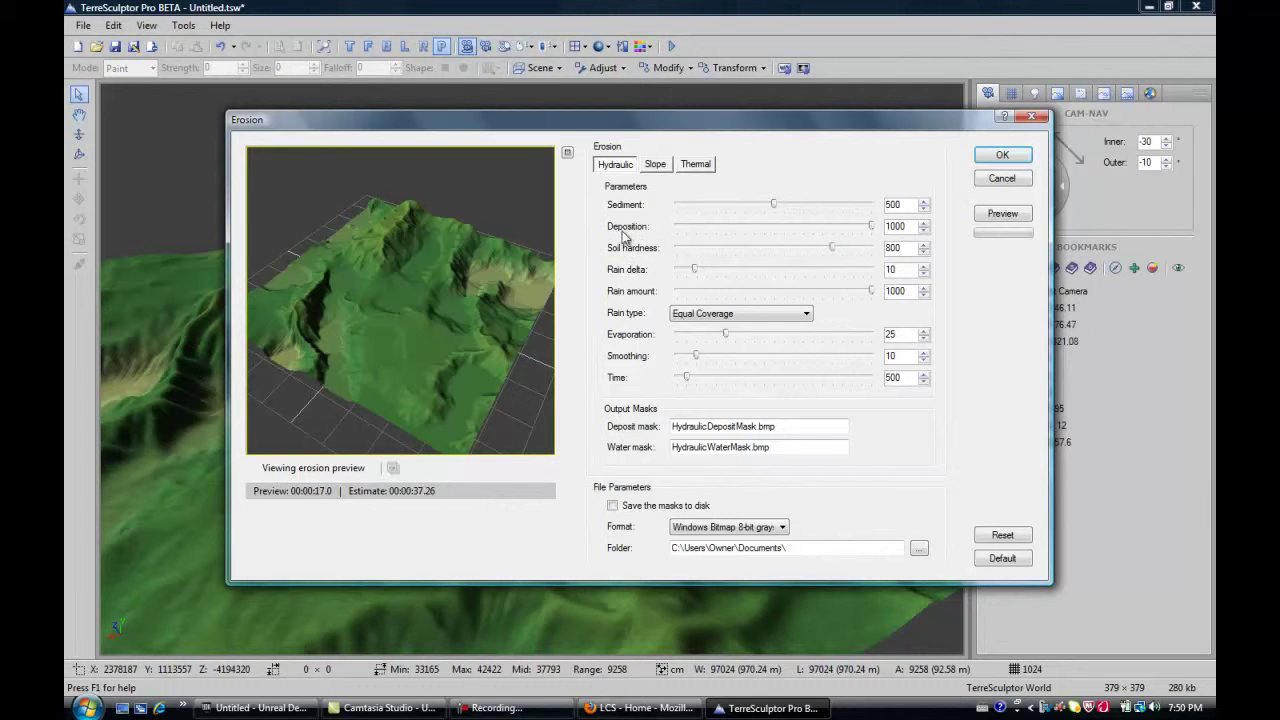
left_click_drag(416, 264, 450, 282)
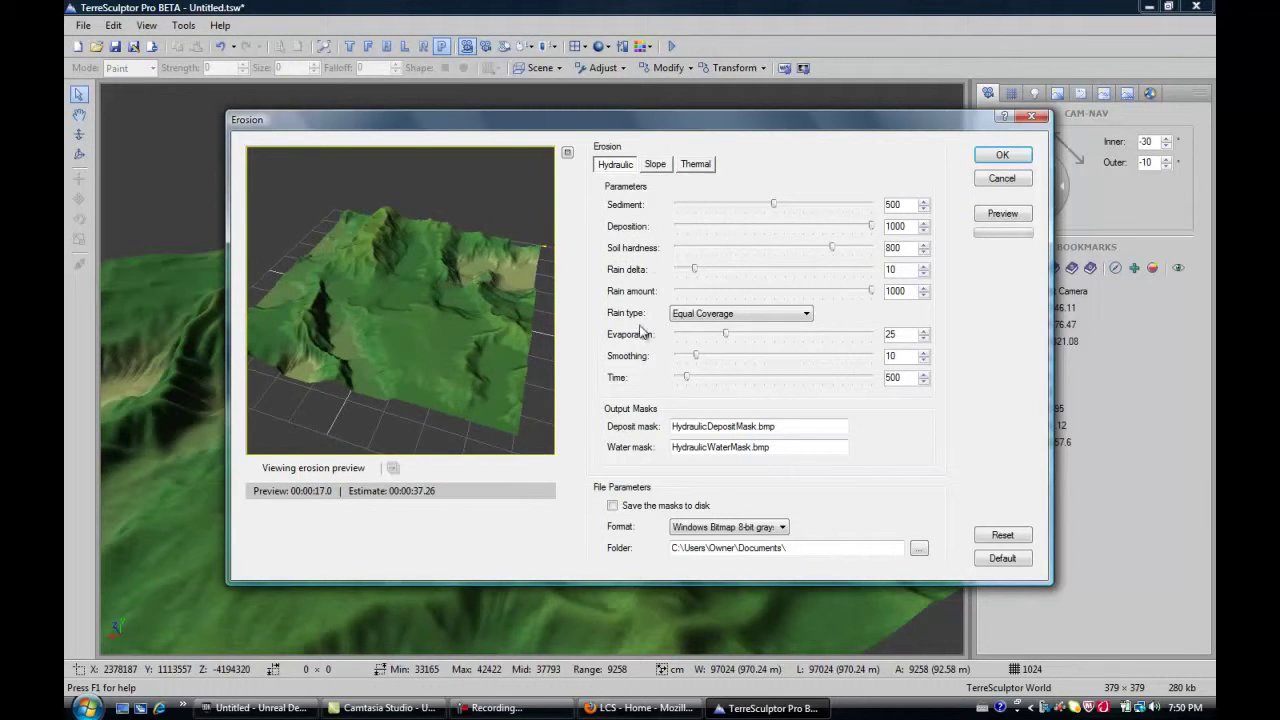
left_click_drag(435, 285, 369, 242)
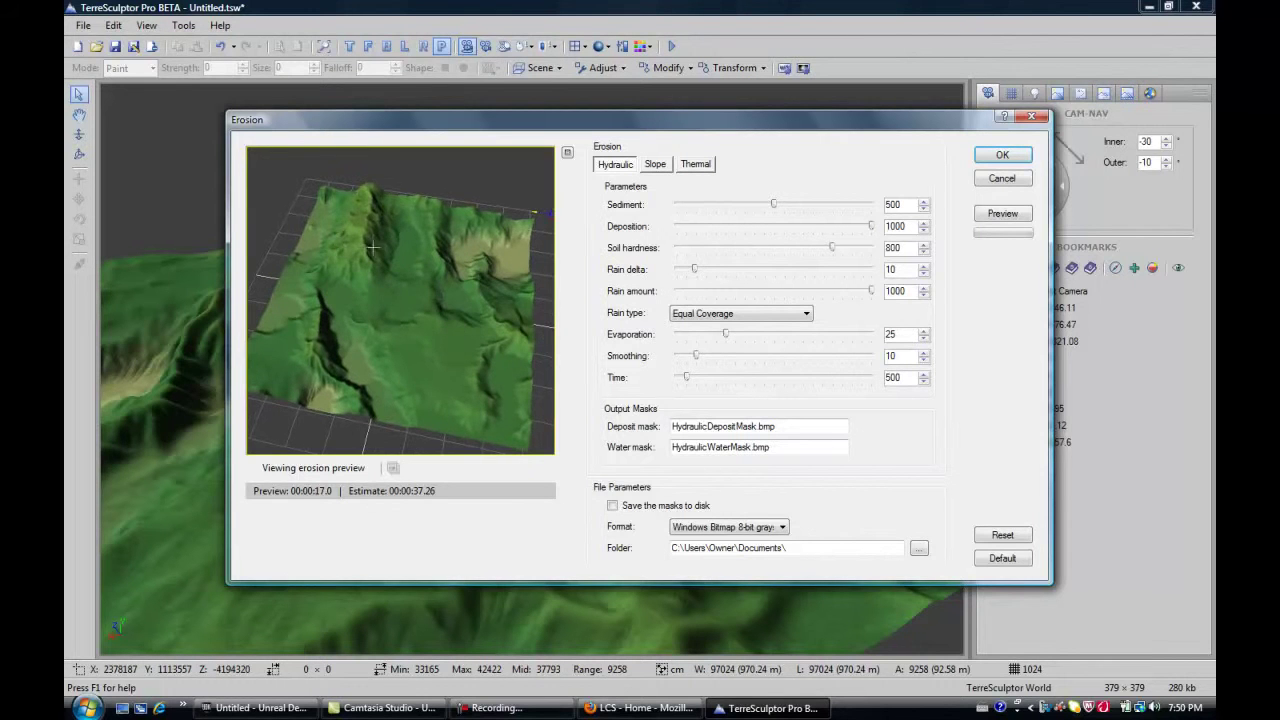
left_click_drag(445, 347, 441, 302)
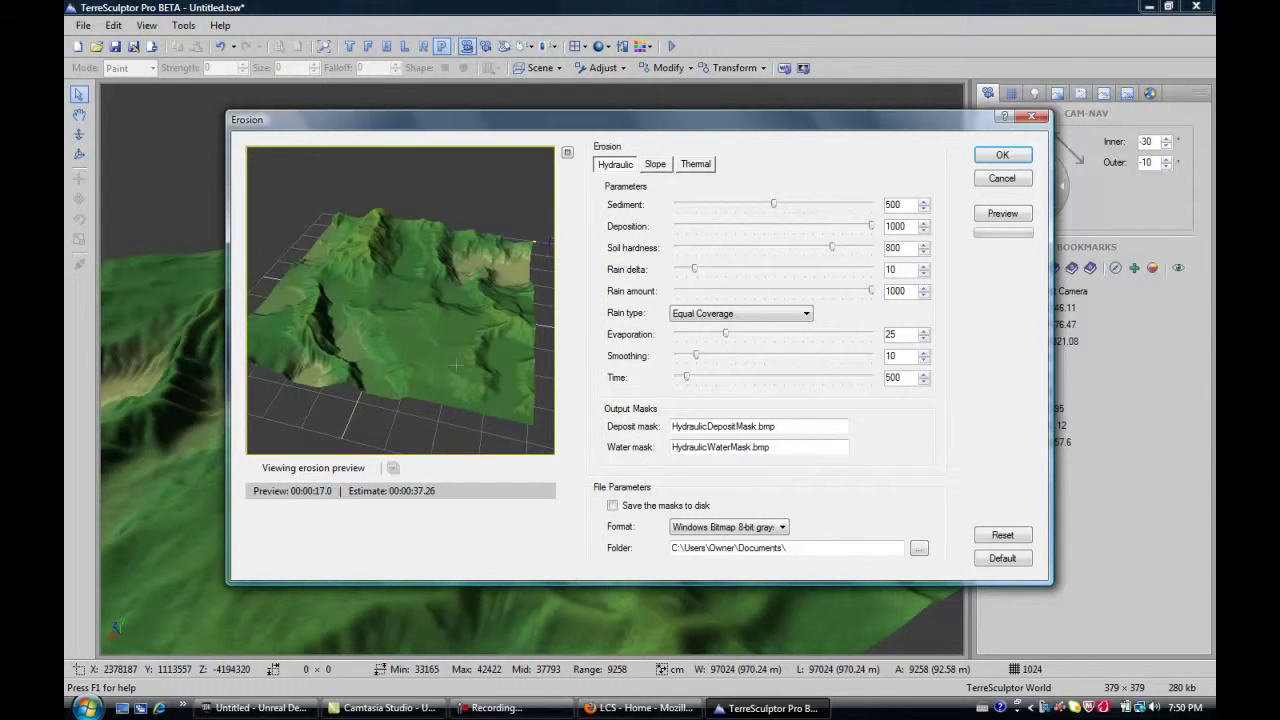
left_click_drag(534, 242, 386, 232)
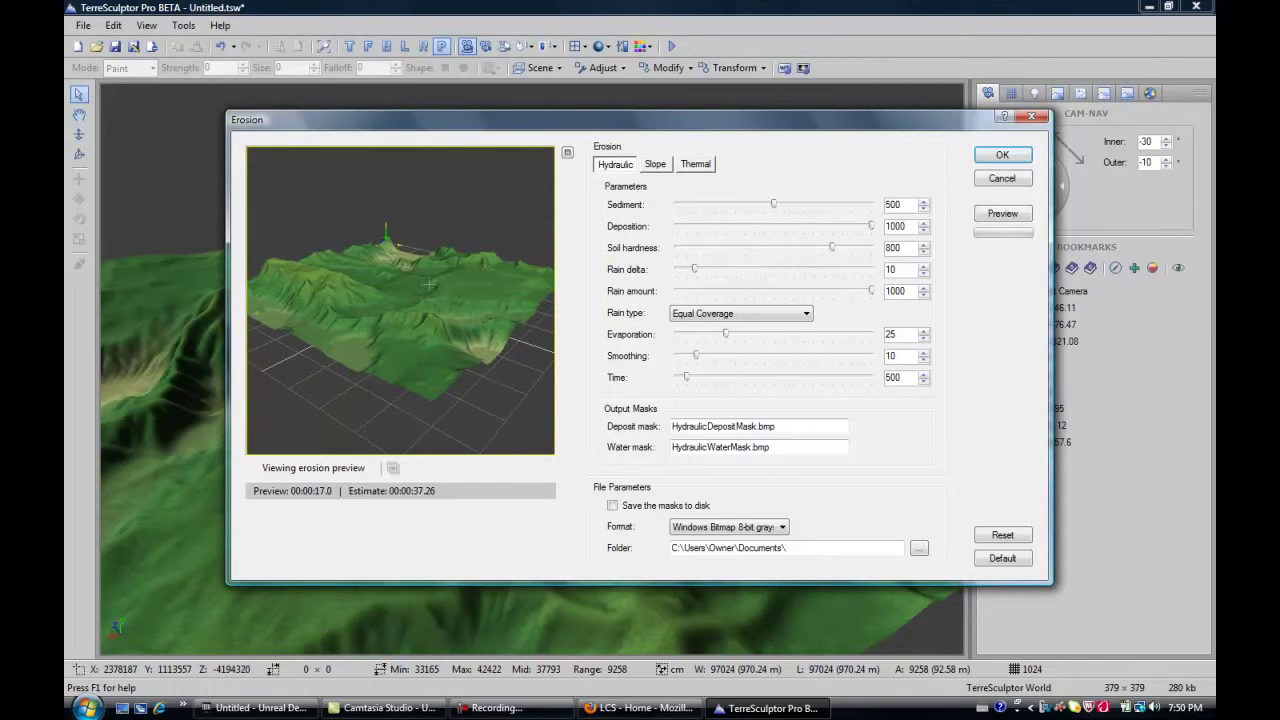
left_click_drag(431, 285, 342, 377)
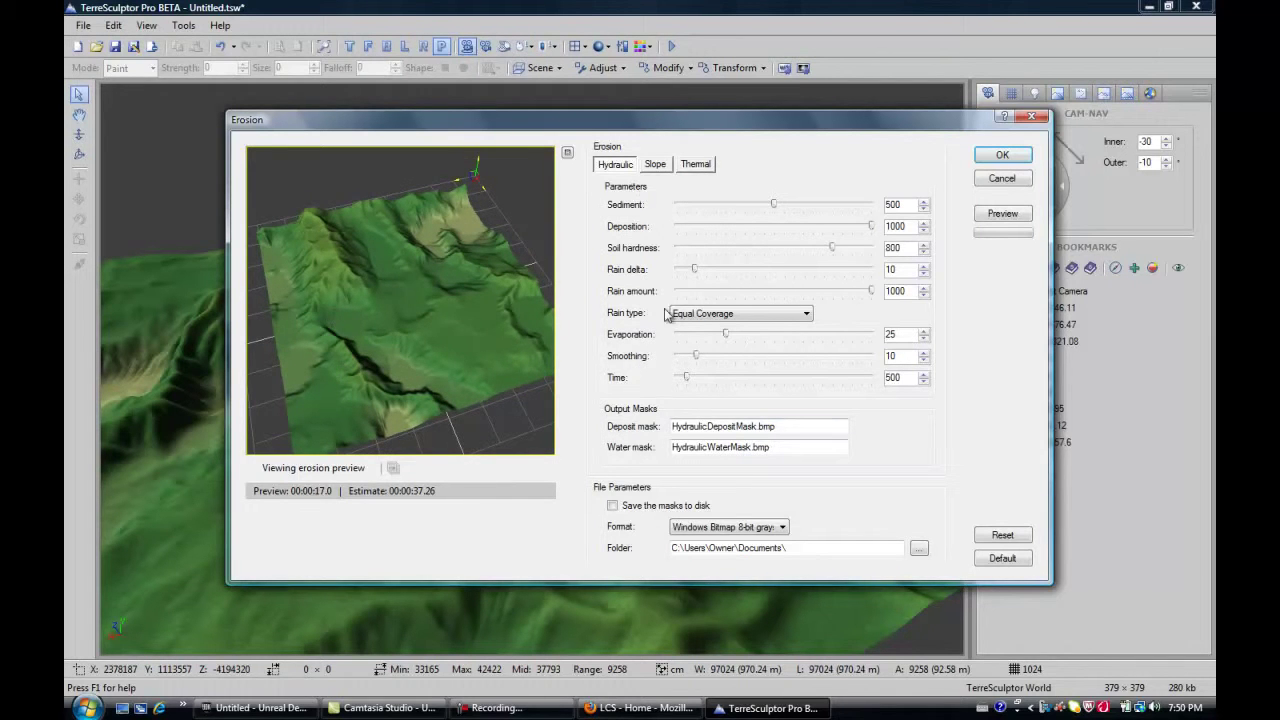
- Apply the hydraulic erosion to the terrain and view the result from another side
left_click(1002, 154)
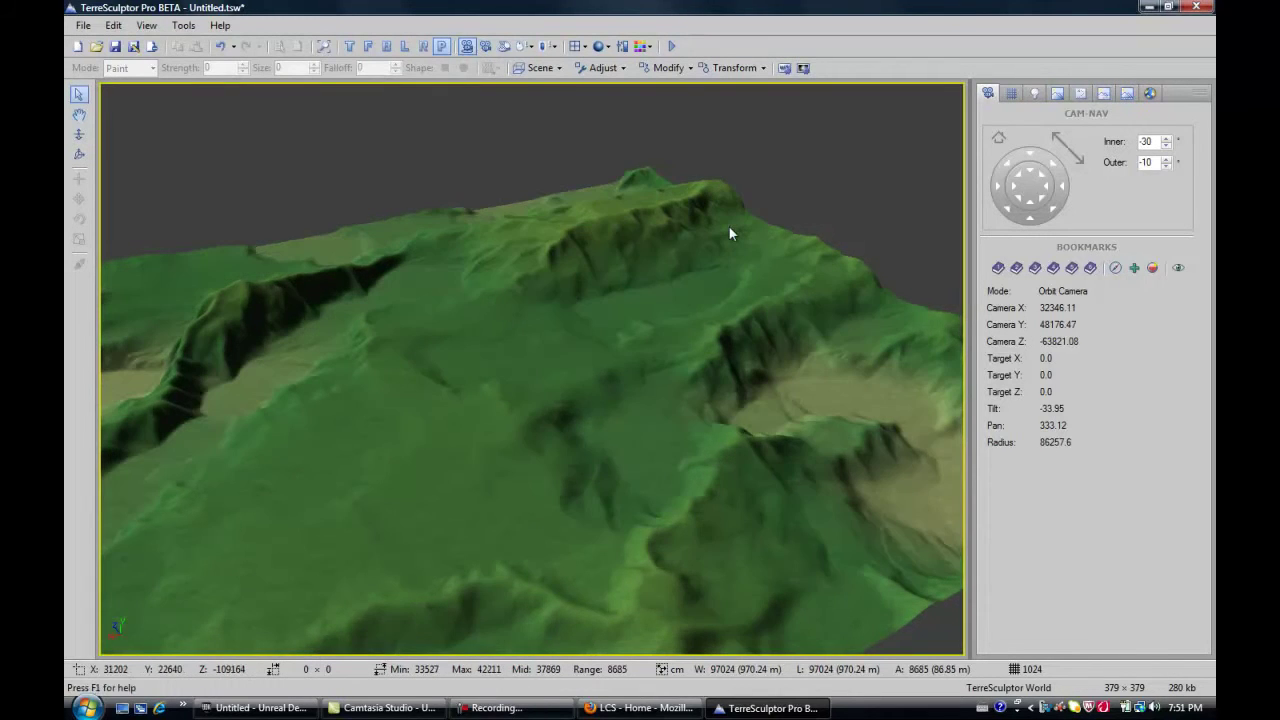
middle_click_drag(612, 384, 554, 358)
mouse_move(553, 356)
left_mouse_down()
mouse_move(528, 376)
mouse_move(556, 349)
left_mouse_up()
- Start a third Erosion transform, choose the Thermal type and preview its default parameters close up
left_click(735, 68)
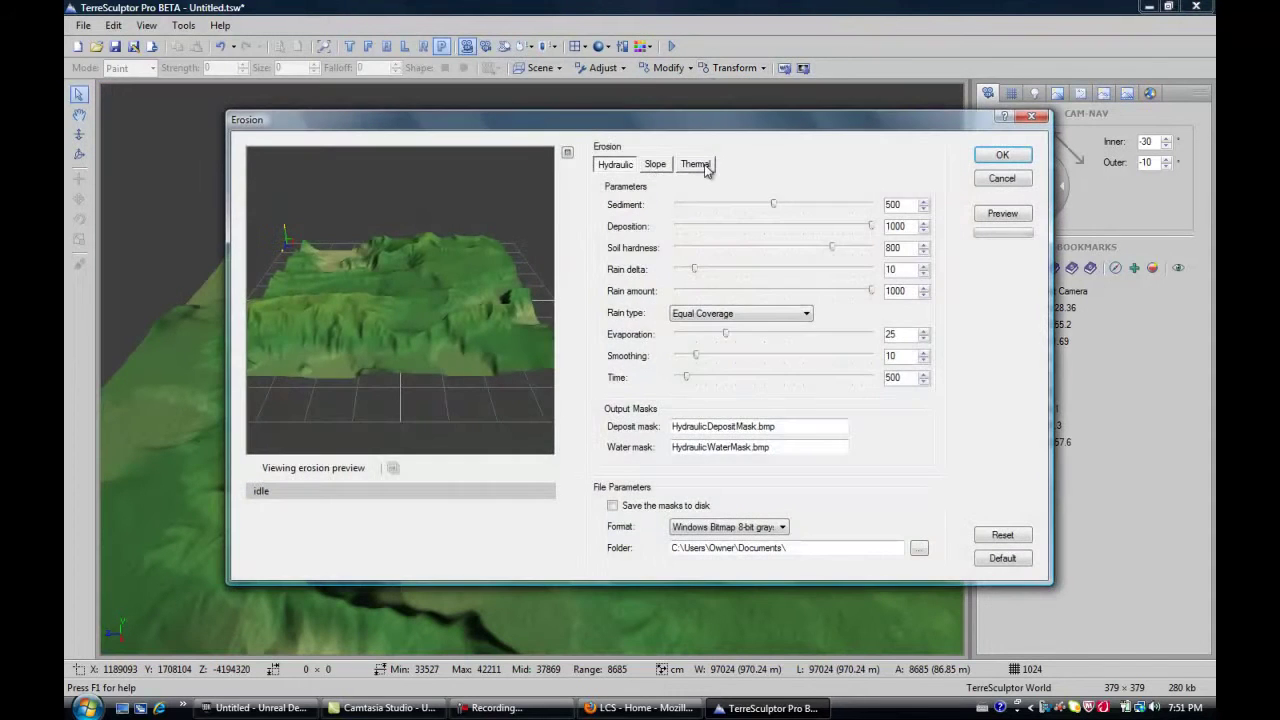
left_click(697, 164)
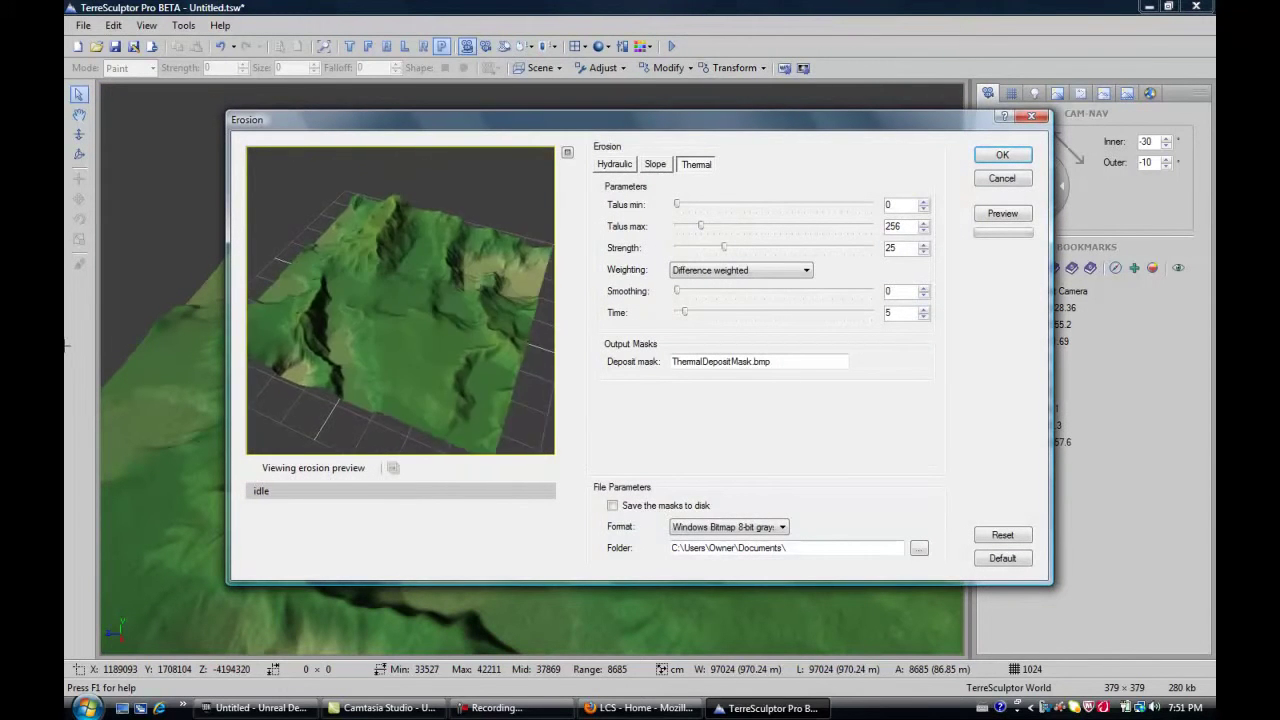
left_click(1002, 213)
left_click_drag(418, 260, 183, 183)
scroll(428, 322, "up", 5)
left_click_drag(460, 330, 428, 373)
- Set the thermal erosion's Talus min to 582 and Talus max to 936, then regenerate the preview
left_click_drag(678, 205, 764, 229)
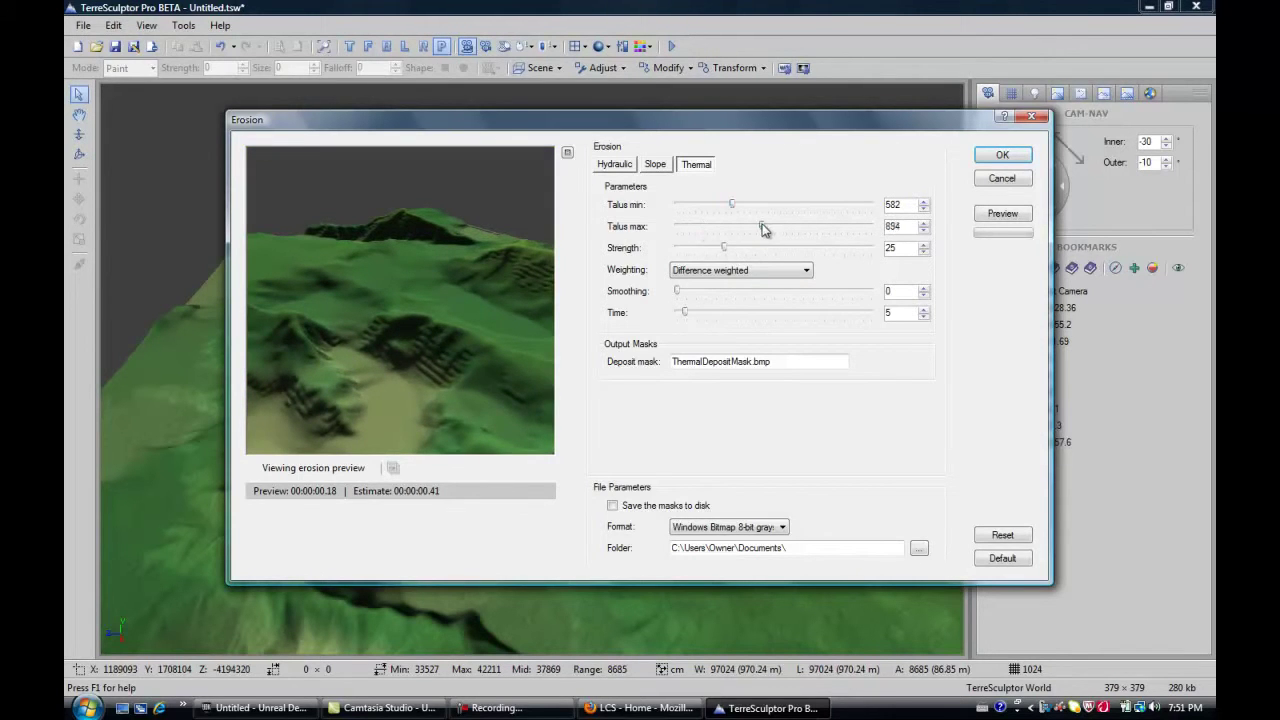
left_click(1002, 213)
left_click_drag(462, 352, 481, 375)
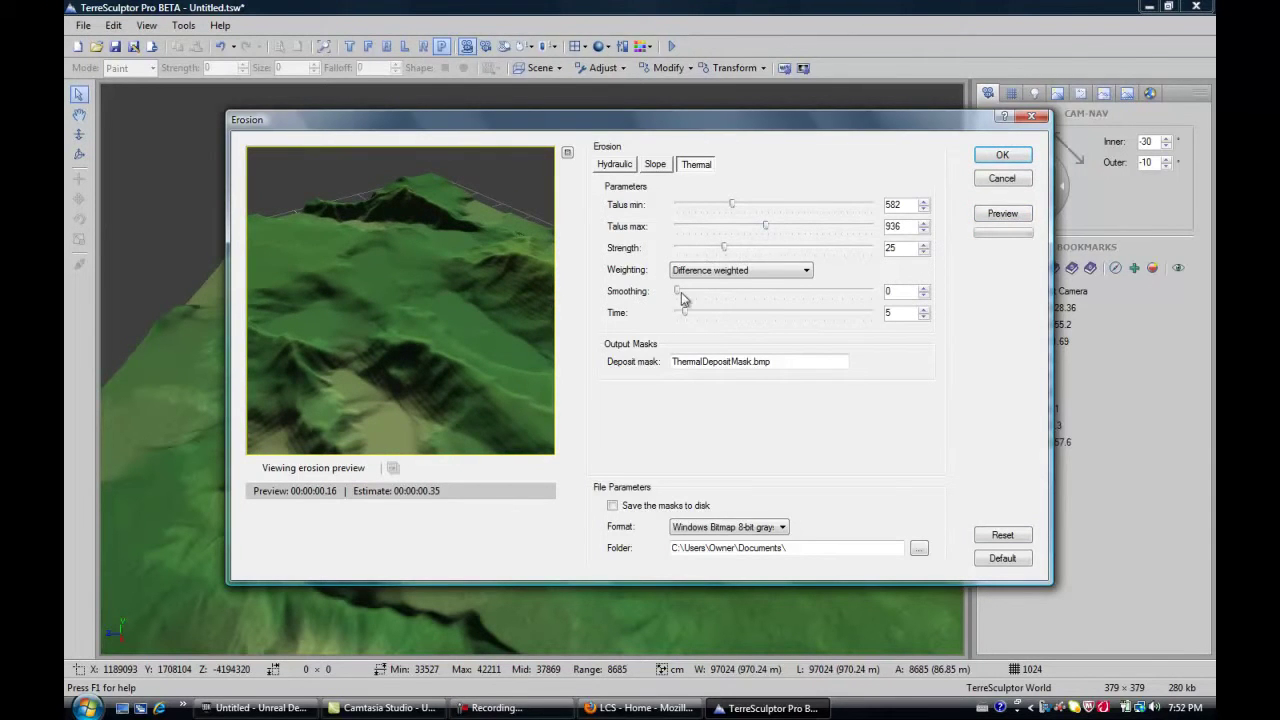
- Set the thermal erosion's Smoothing to 42 and Time to 64, regenerating the preview for each change
left_click_drag(679, 291, 760, 291)
left_click(1002, 213)
left_click_drag(454, 335, 801, 318)
left_click(1000, 214)
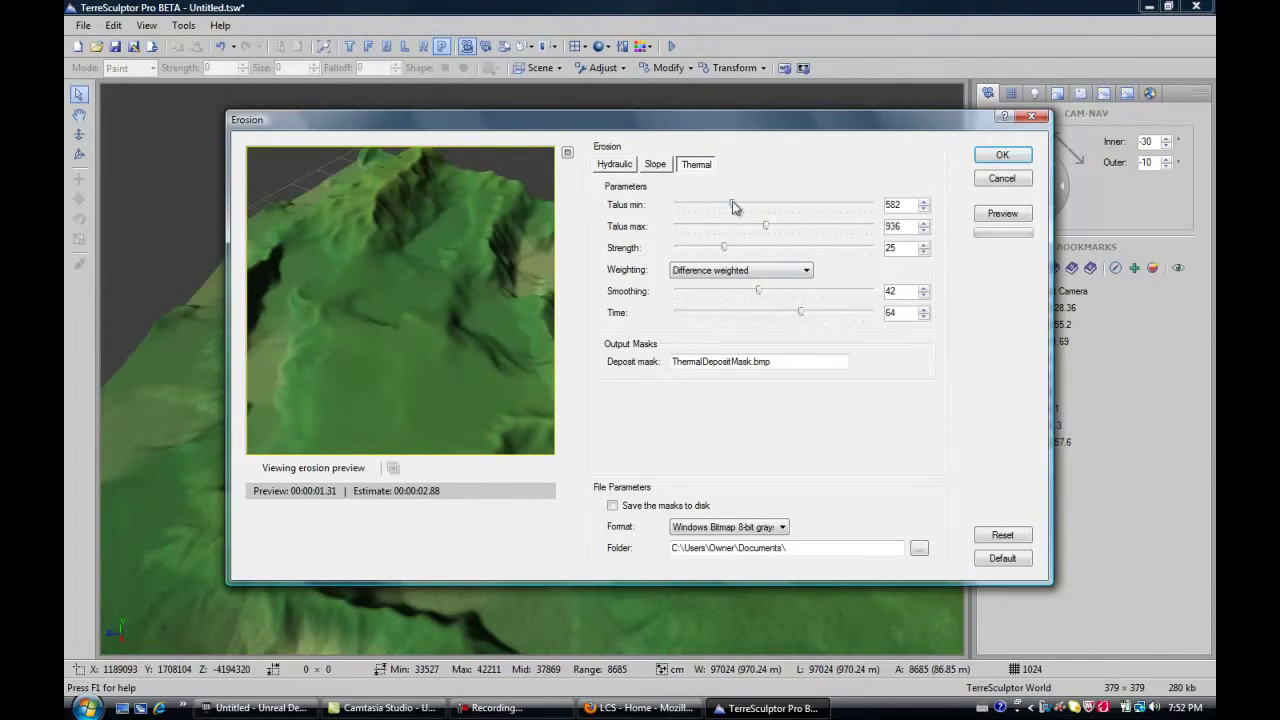
- Set the thermal erosion's Strength to 43, regenerate the preview and compare it with the original terrain
left_click_drag(725, 247, 760, 248)
left_click(1003, 214)
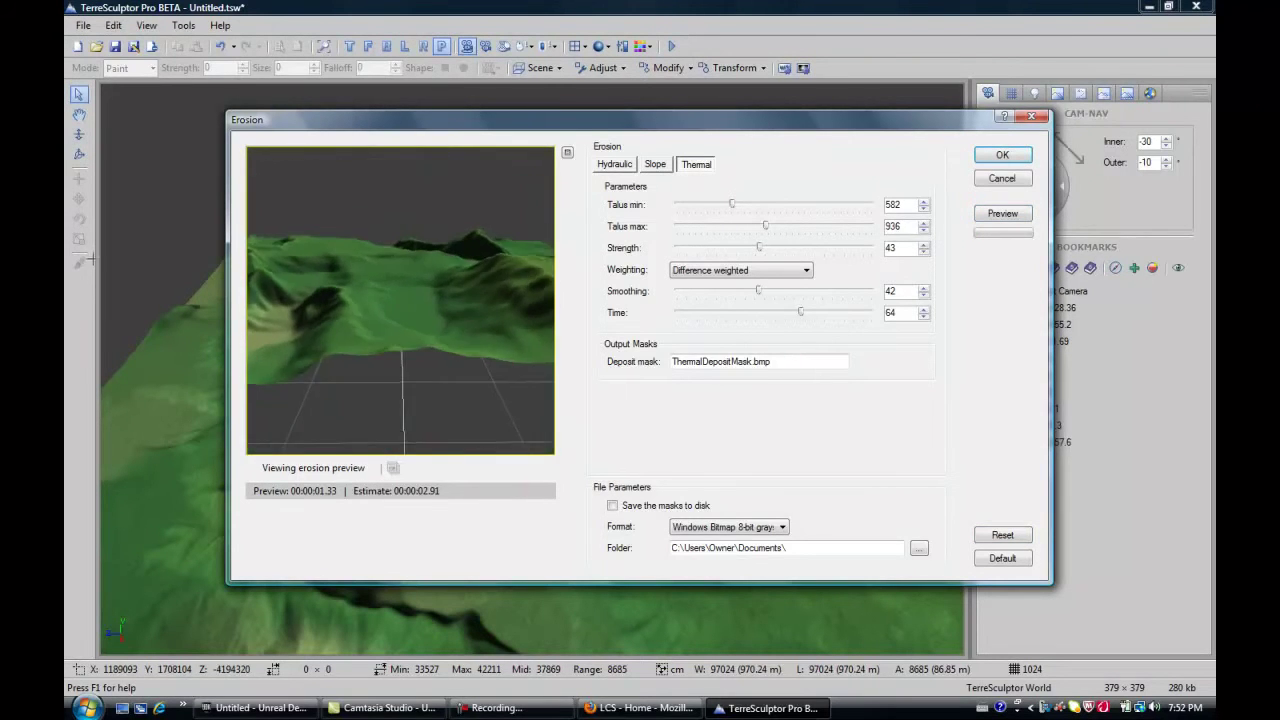
left_click(312, 469)
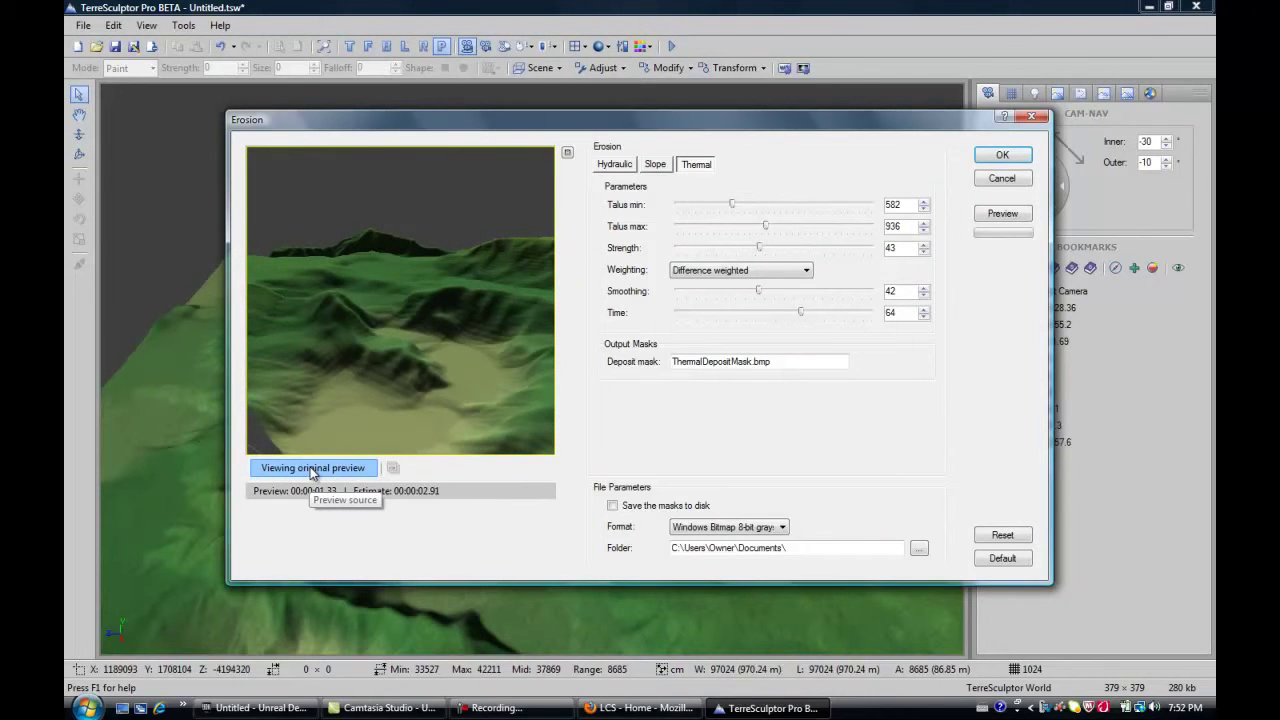
left_click(313, 469)
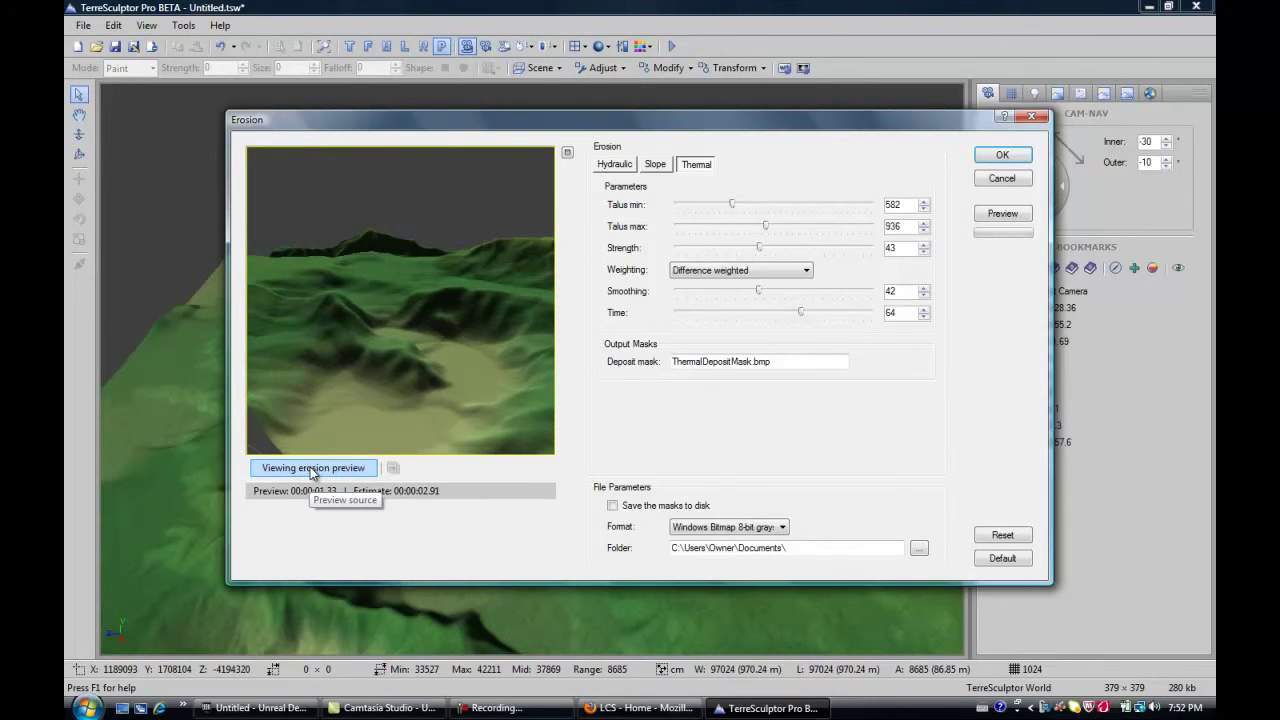
left_click(313, 469)
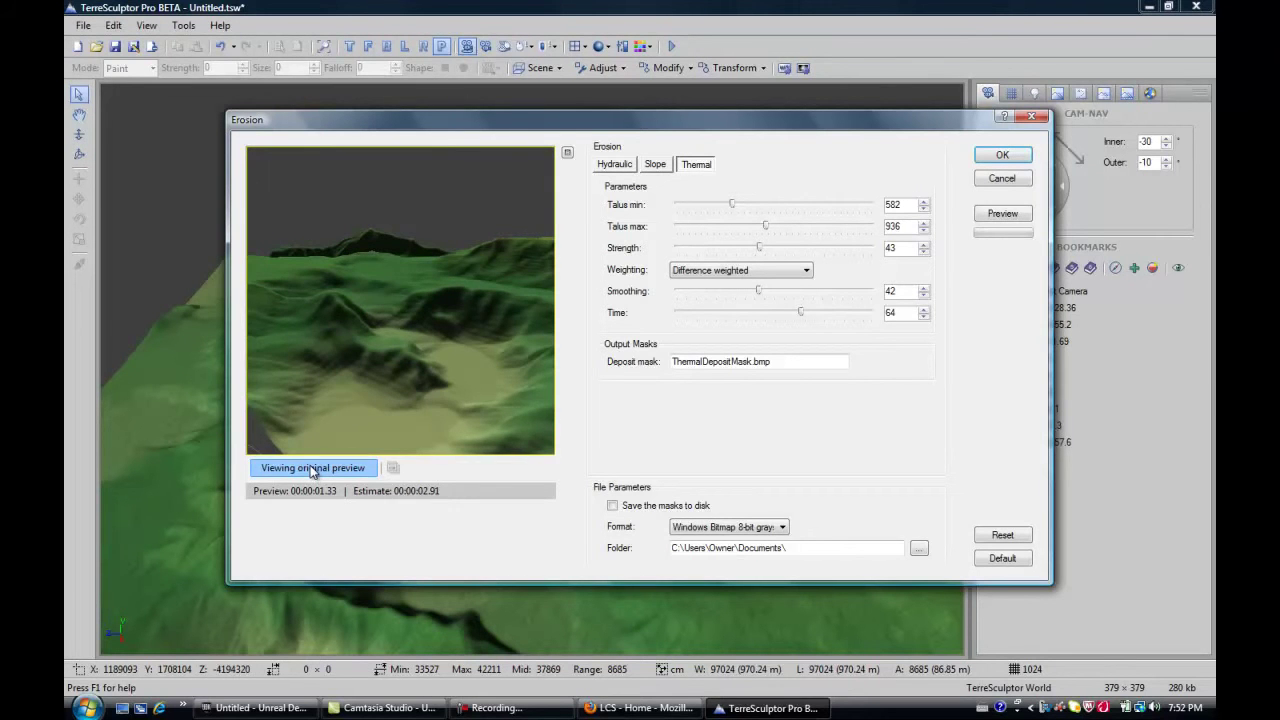
left_click_drag(450, 390, 149, 333)
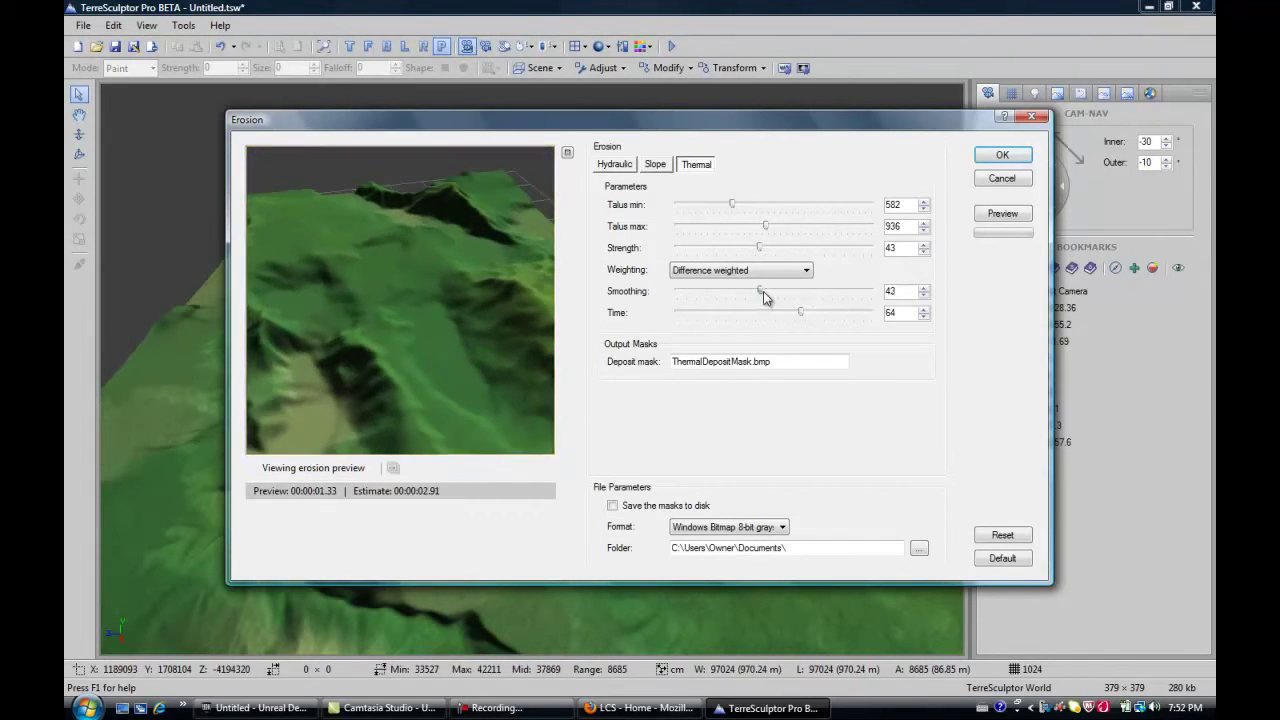
- Raise Smoothing to 60, compare the new preview with the original, and apply the thermal erosion to the terrain
left_click_drag(764, 293, 795, 292)
left_click(1002, 213)
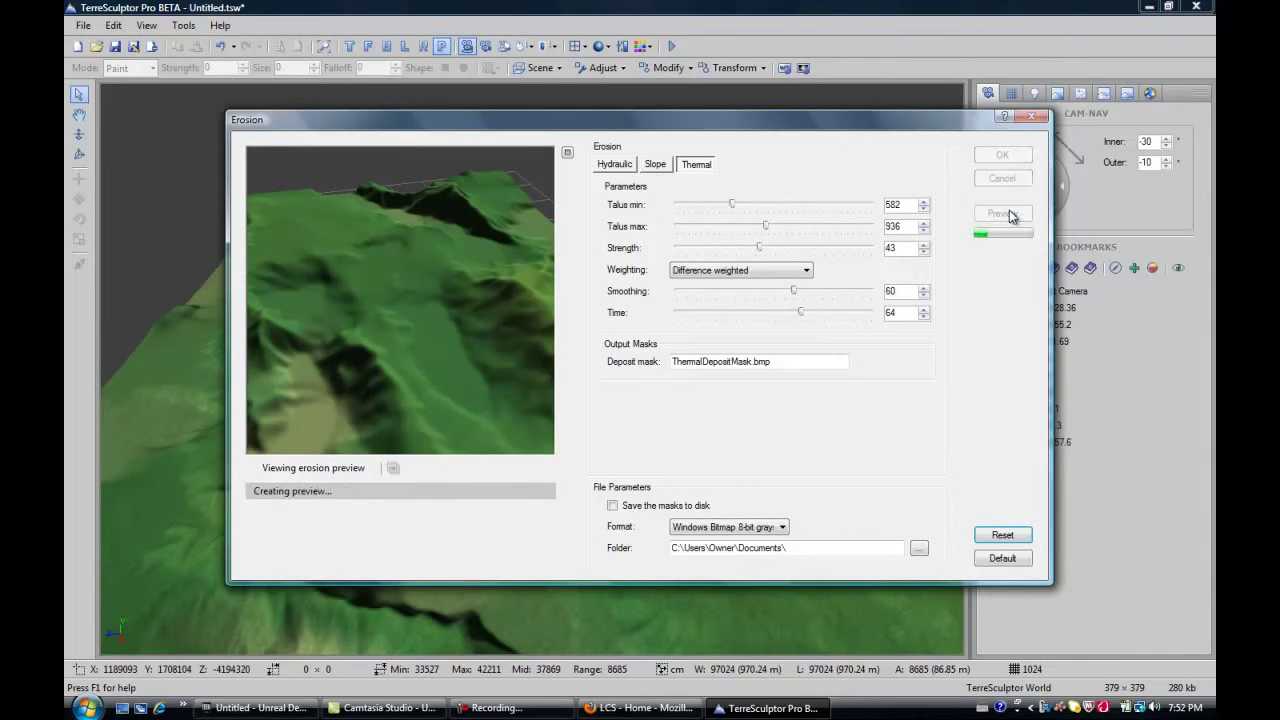
left_click(337, 471)
left_click(337, 471)
left_click_drag(354, 265, 548, 178)
left_click(1002, 156)
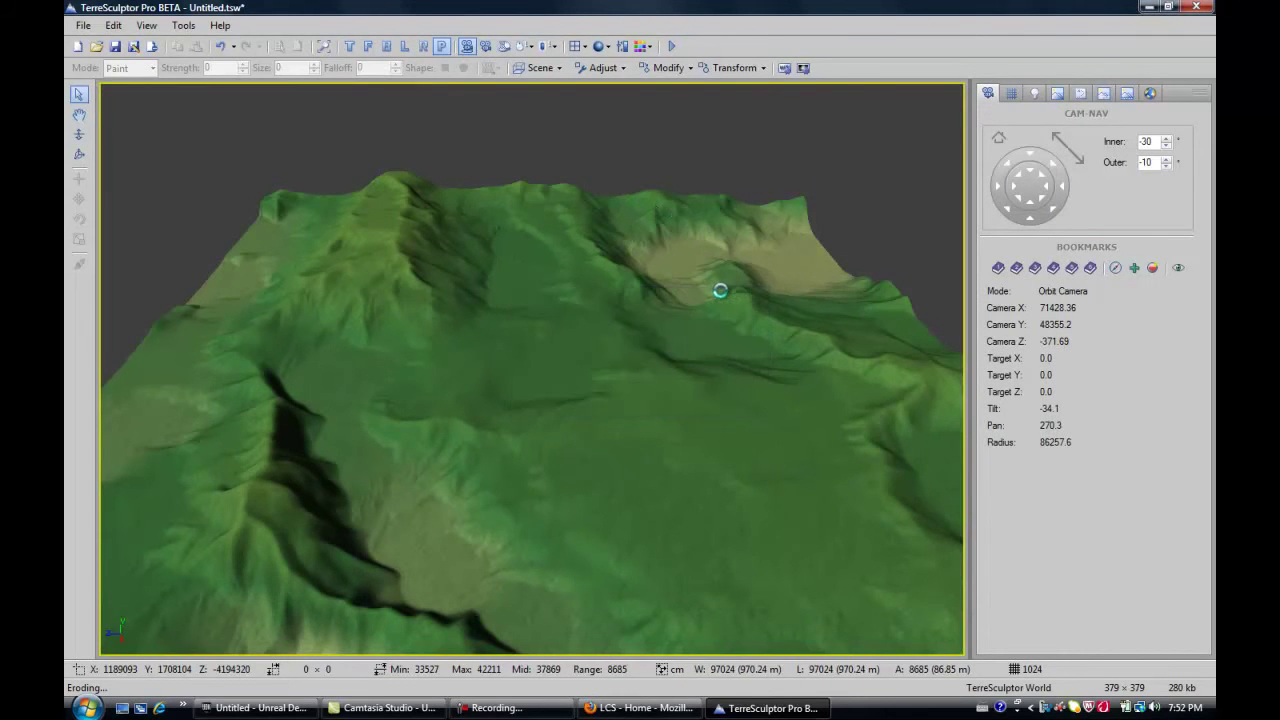
left_click_drag(792, 378, 762, 317)
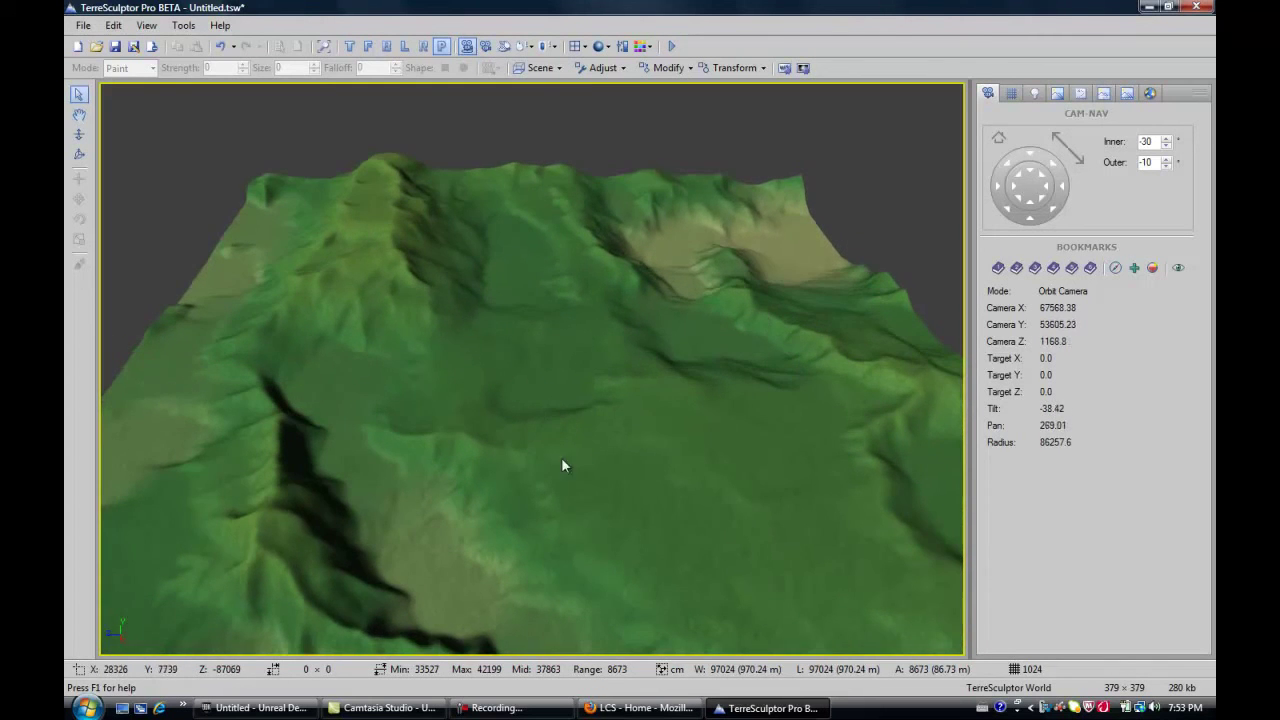